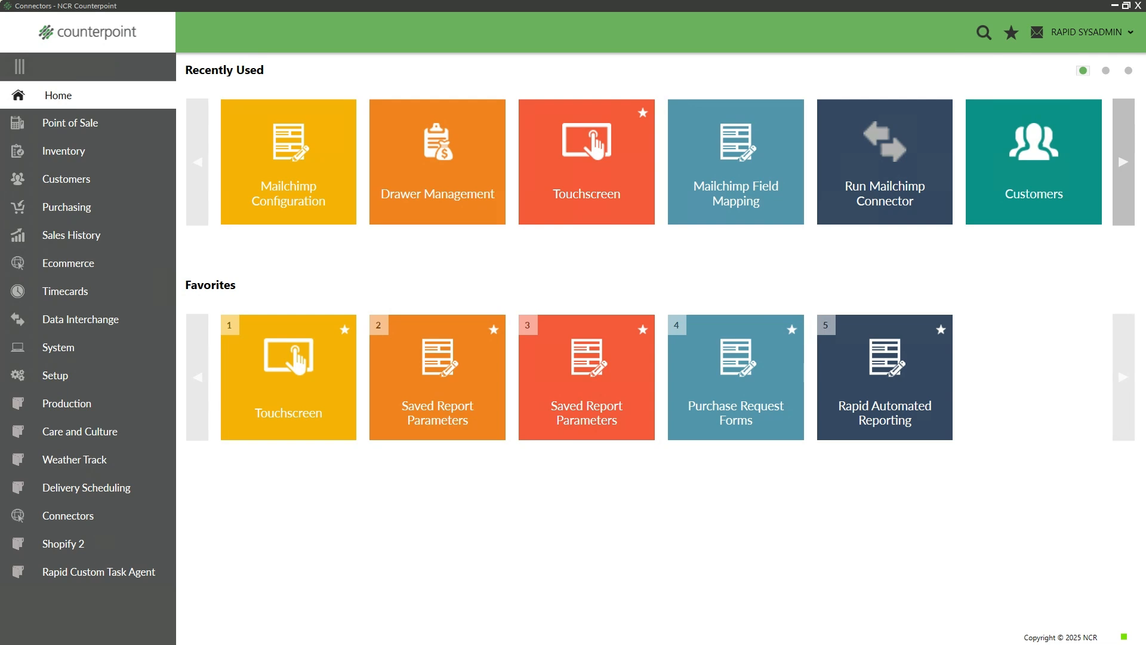
Open the Connectors list and choose the Mailchimp connector
click(66, 518)
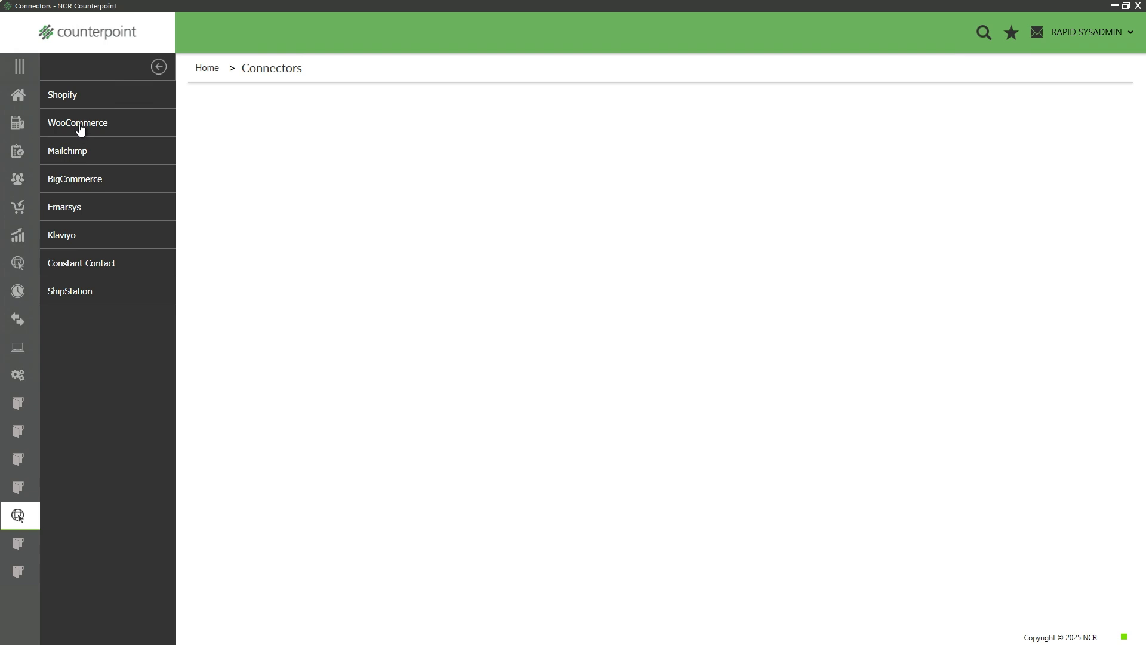
click(108, 153)
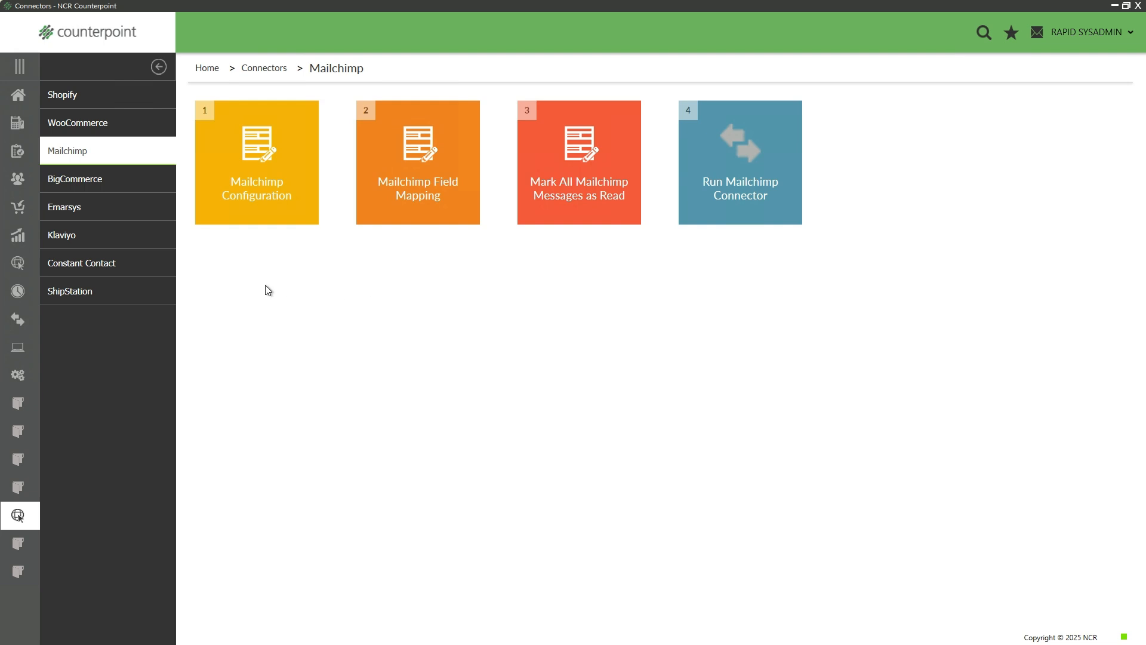
Open Mailchimp Configuration and load its existing configuration record
click(255, 192)
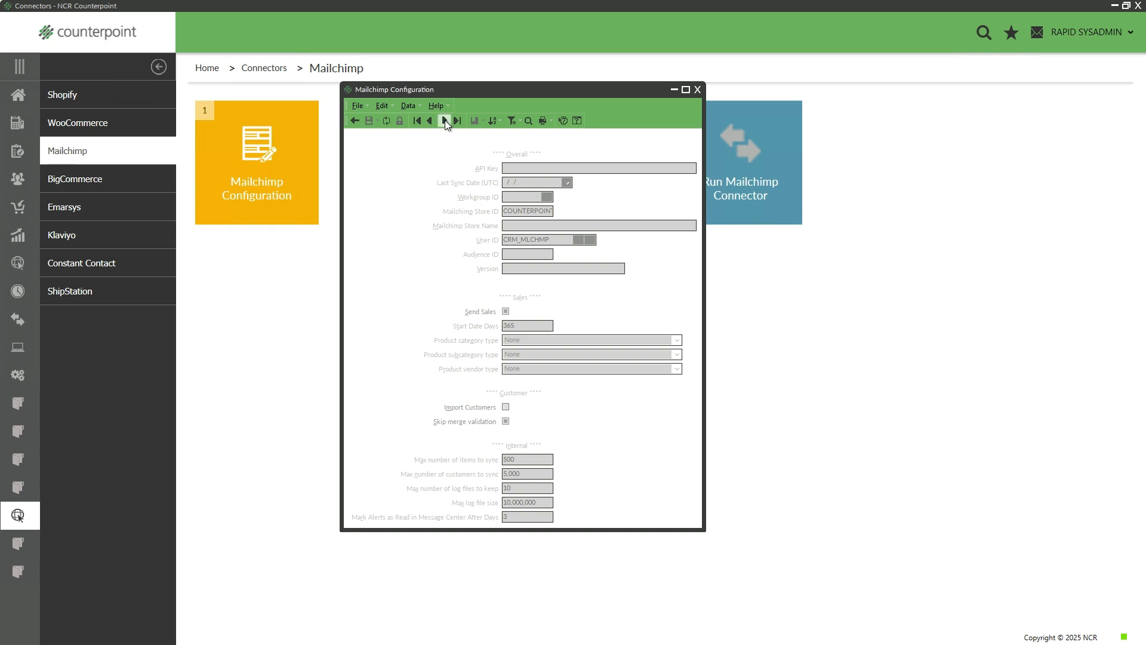
click(445, 120)
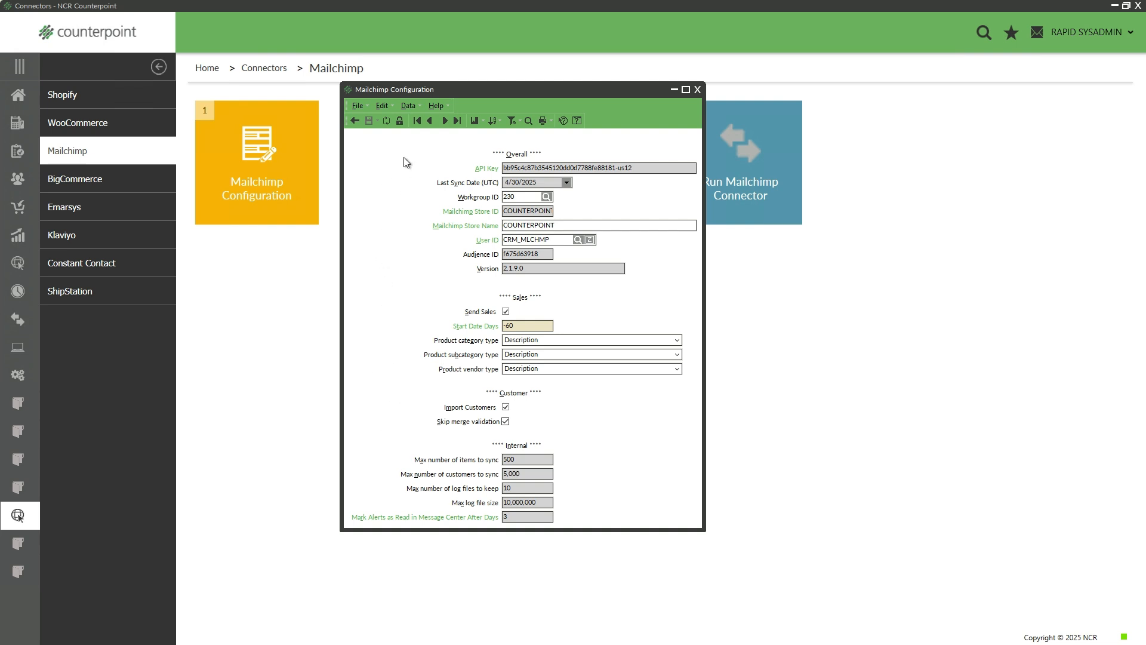
click(399, 121)
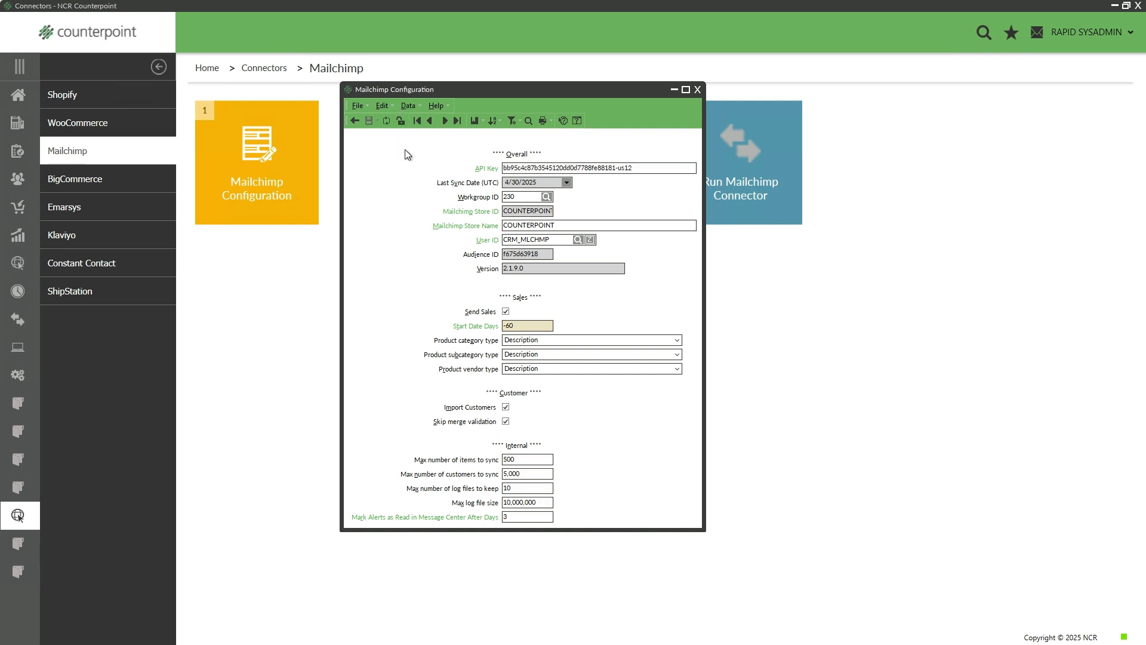
click(400, 120)
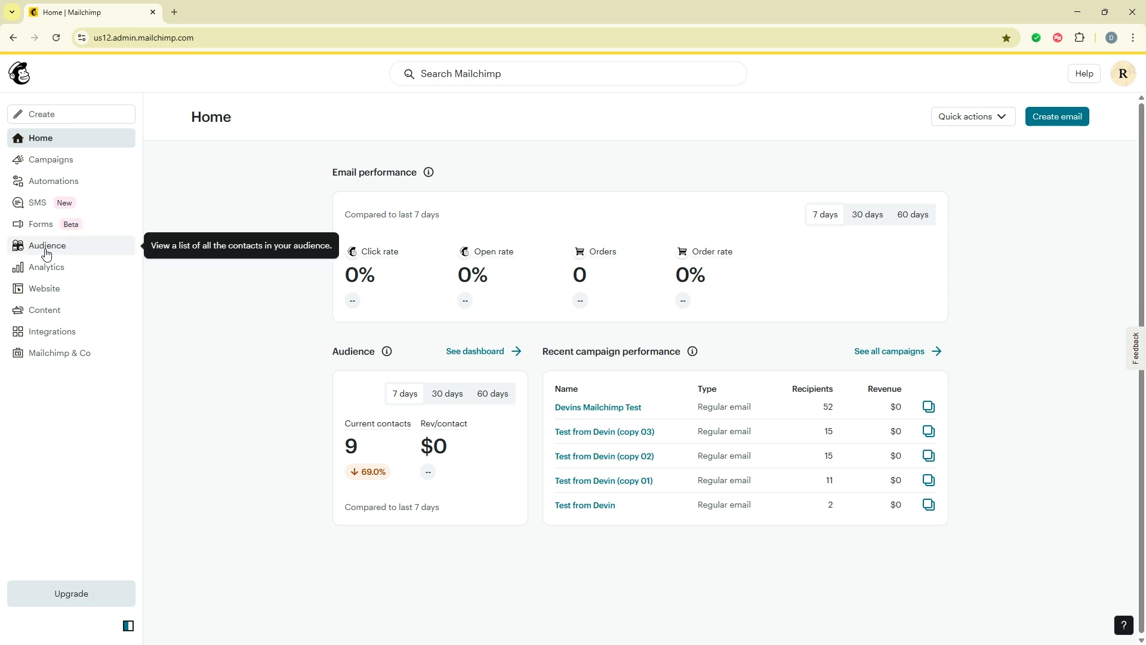
In Mailchimp, confirm the Counterpoint audience ID f675d63918, then go back to Counterpoint
click(46, 254)
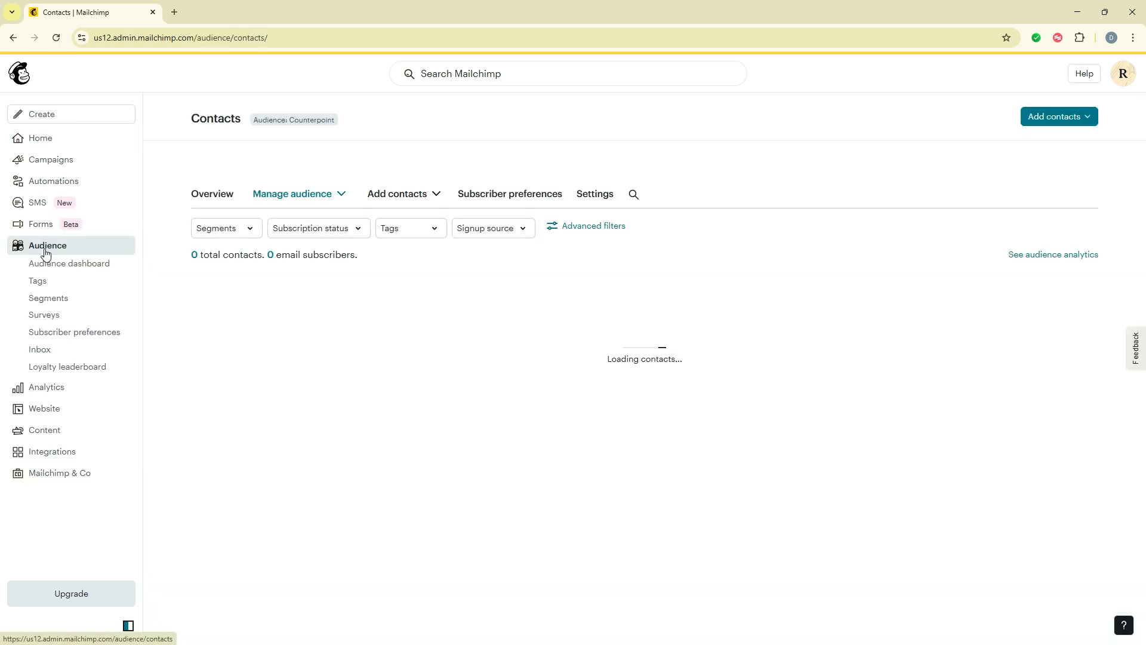
click(600, 201)
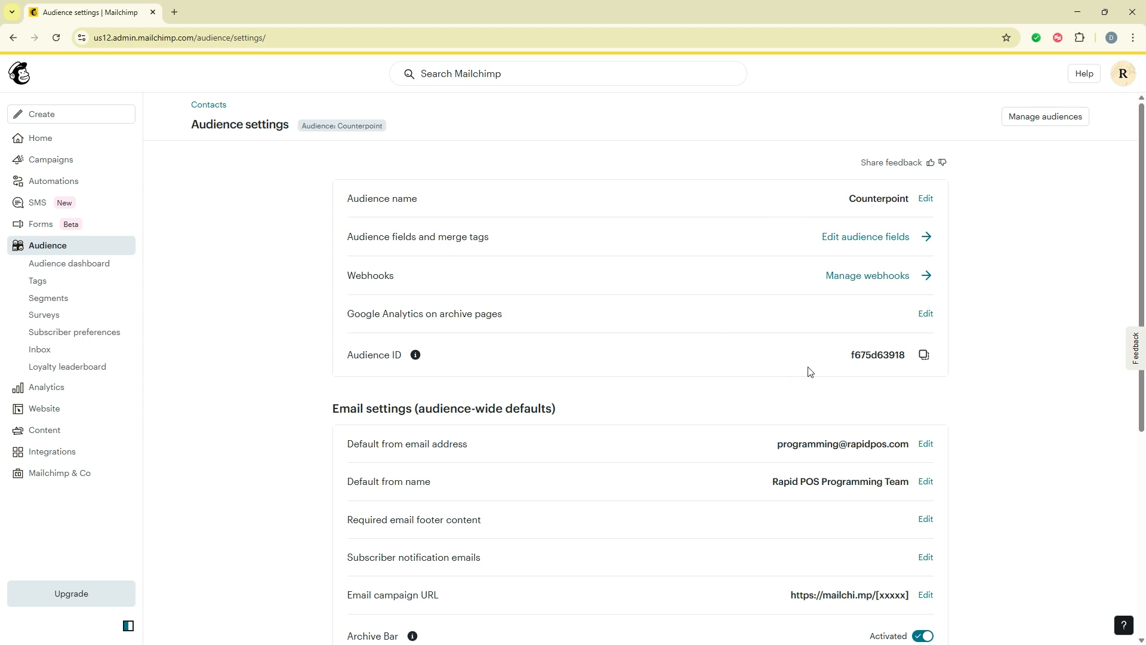
click(44, 247)
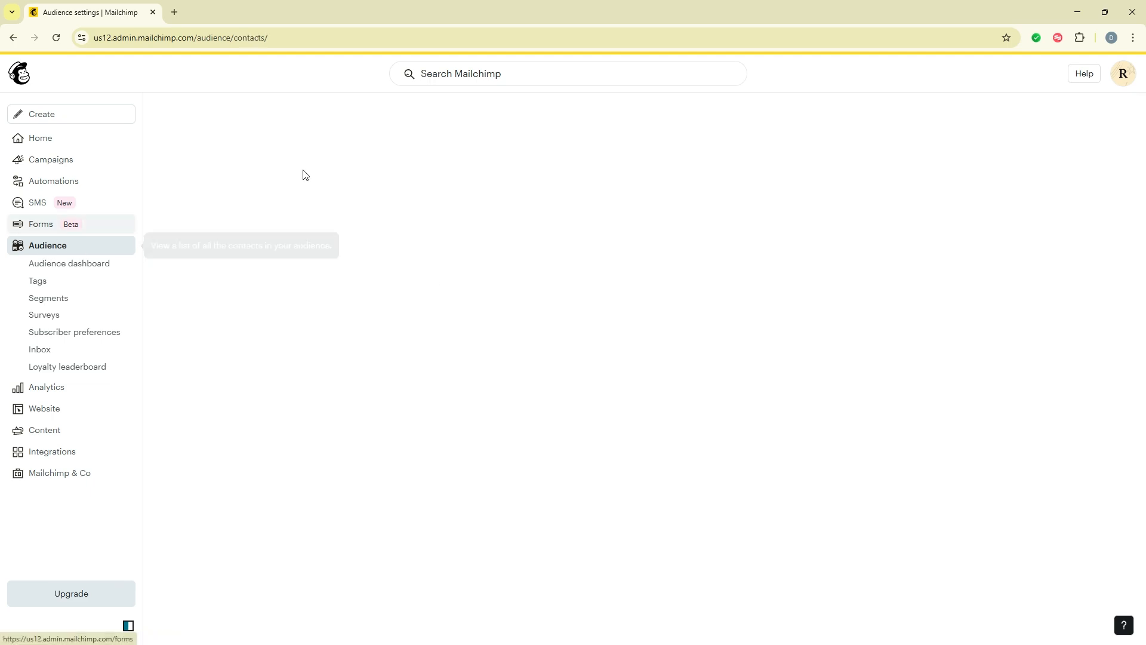
click(1077, 13)
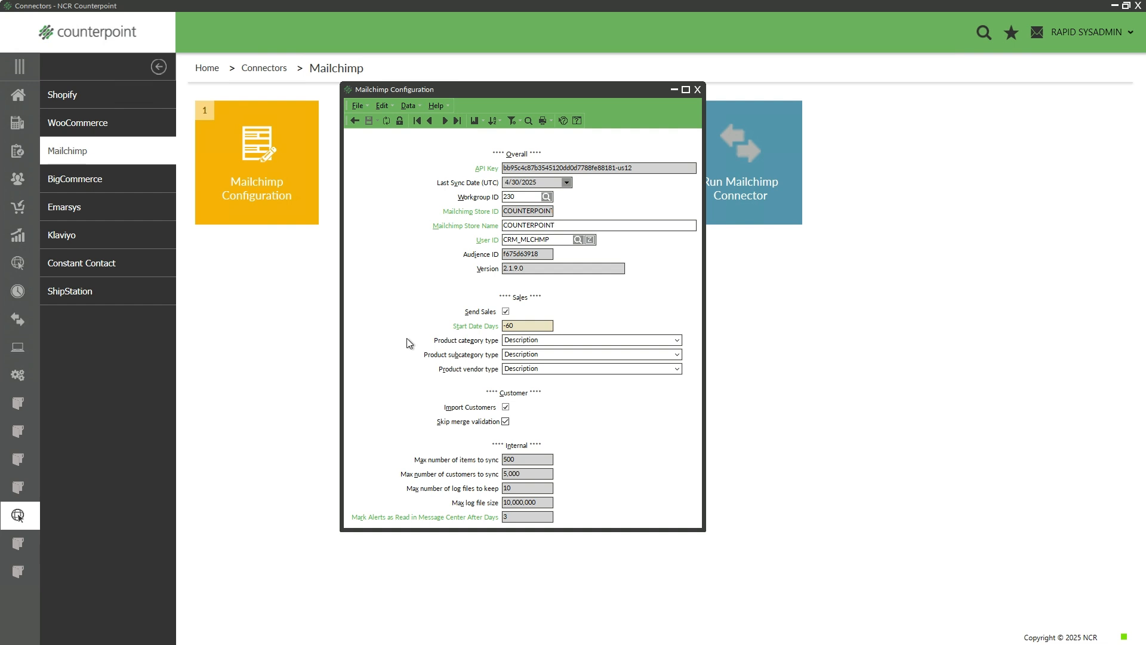
Change the Mailchimp product category type to Code and go back to Home
click(577, 341)
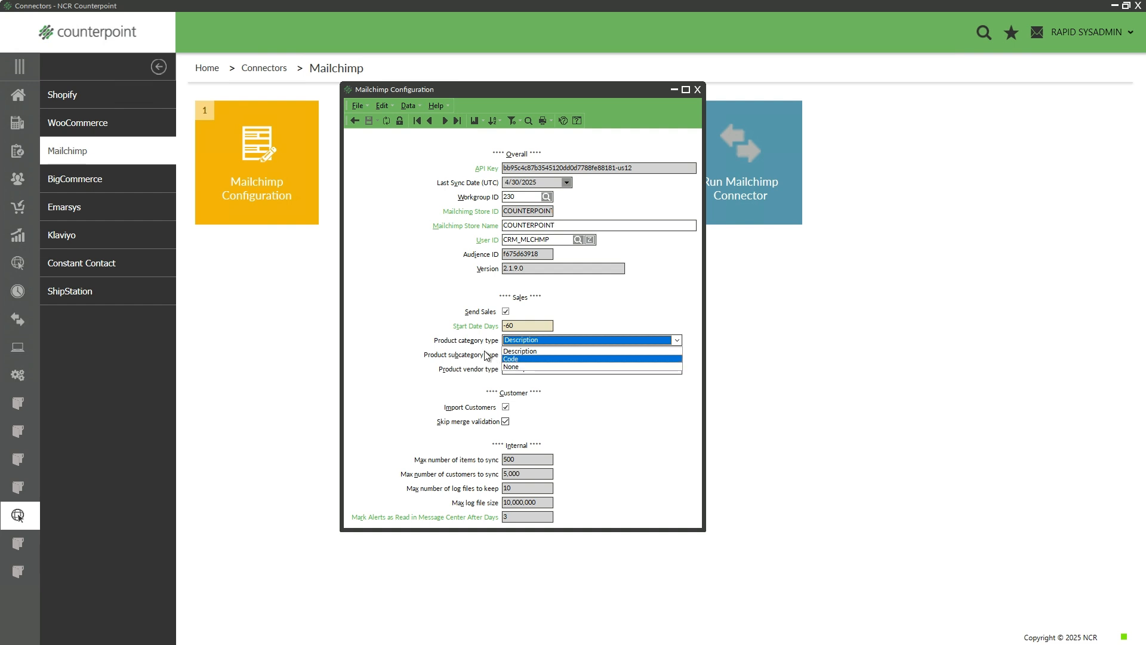
click(525, 358)
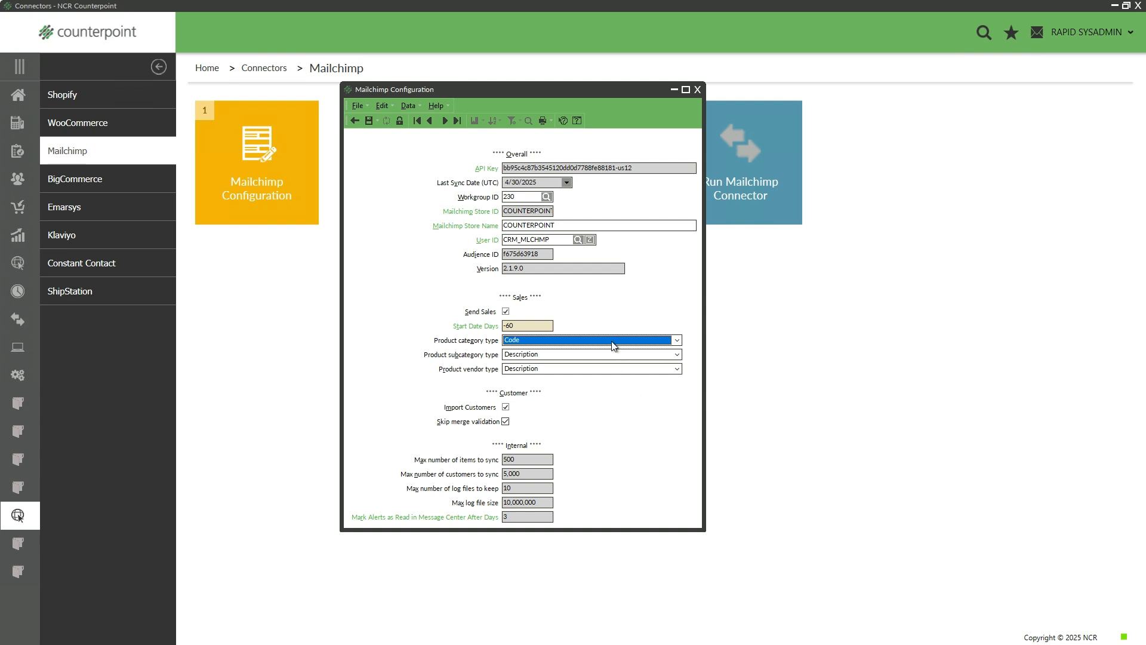
click(8, 104)
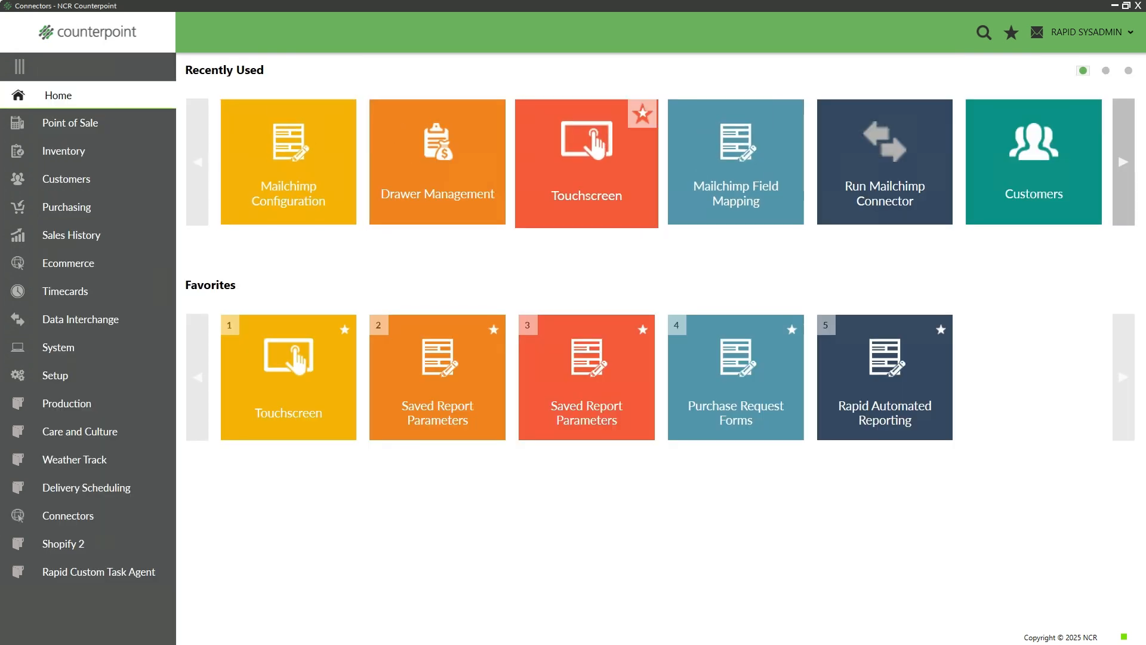
Inspect the Lettuce - Iceberg item's FRUIT&VEG category lookup, then close the item without changes
click(64, 152)
click(261, 182)
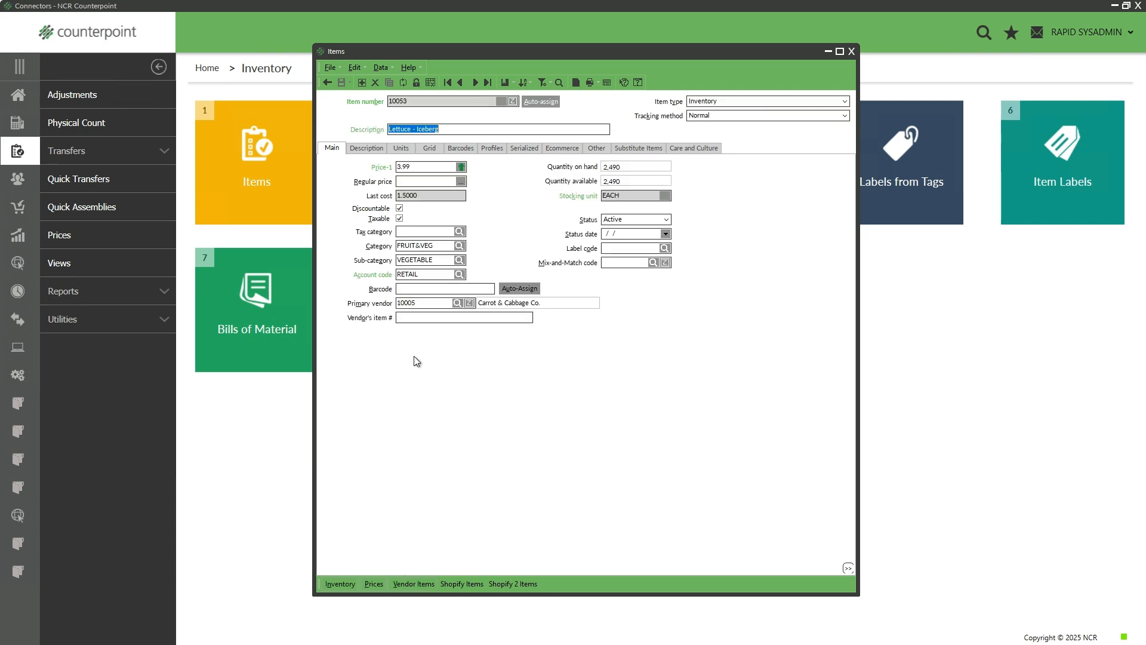
drag(437, 246, 391, 248)
click(443, 246)
click(460, 246)
drag(444, 207, 703, 231)
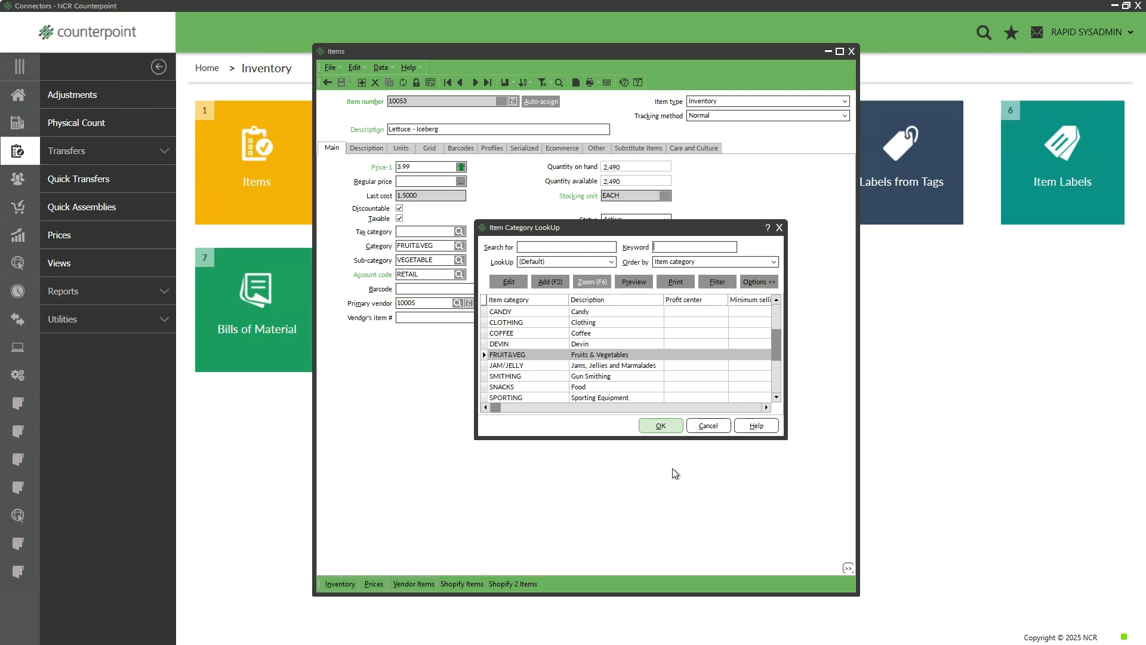
click(711, 426)
click(852, 52)
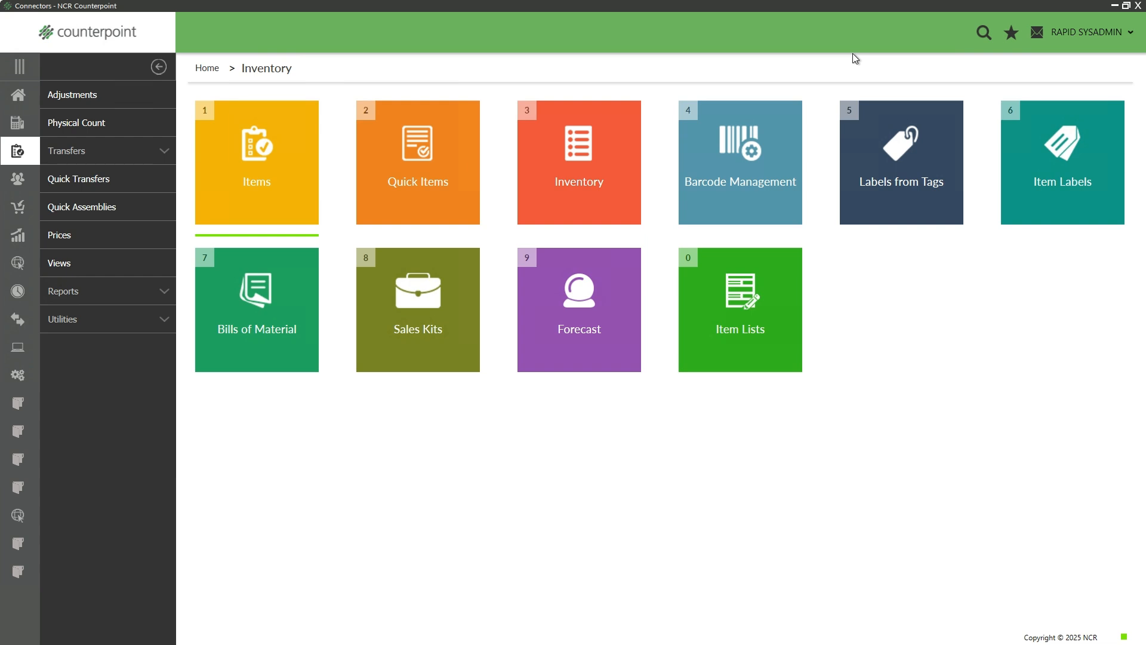
Set Mailchimp product category and subcategory types to Code and product vendor type to None
click(19, 98)
click(432, 192)
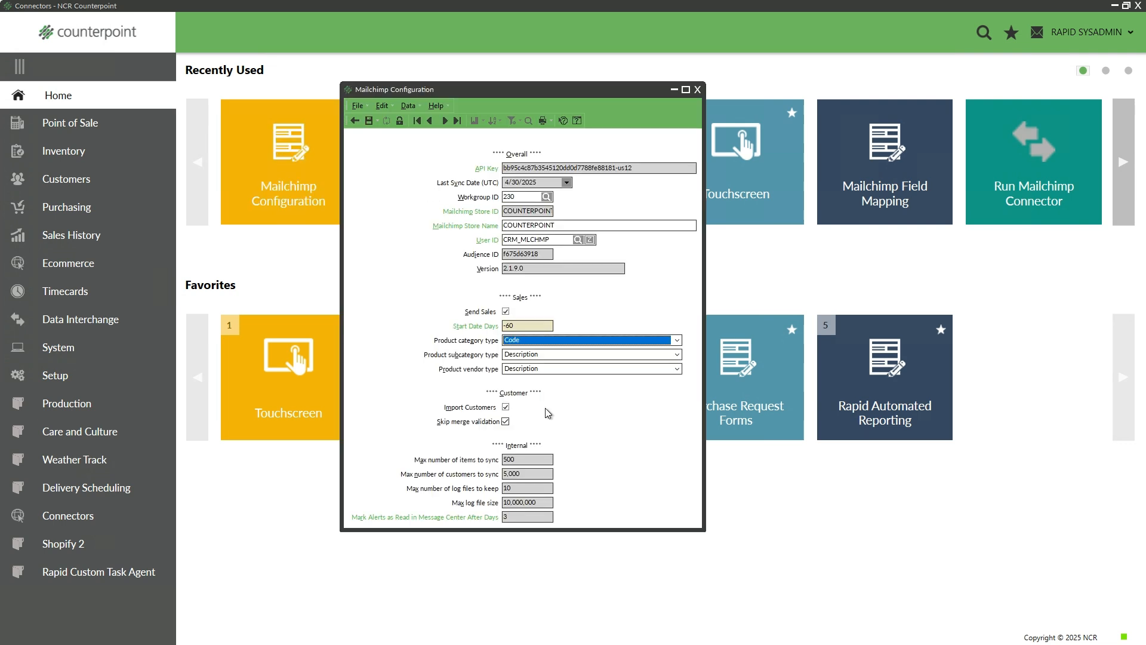
click(519, 342)
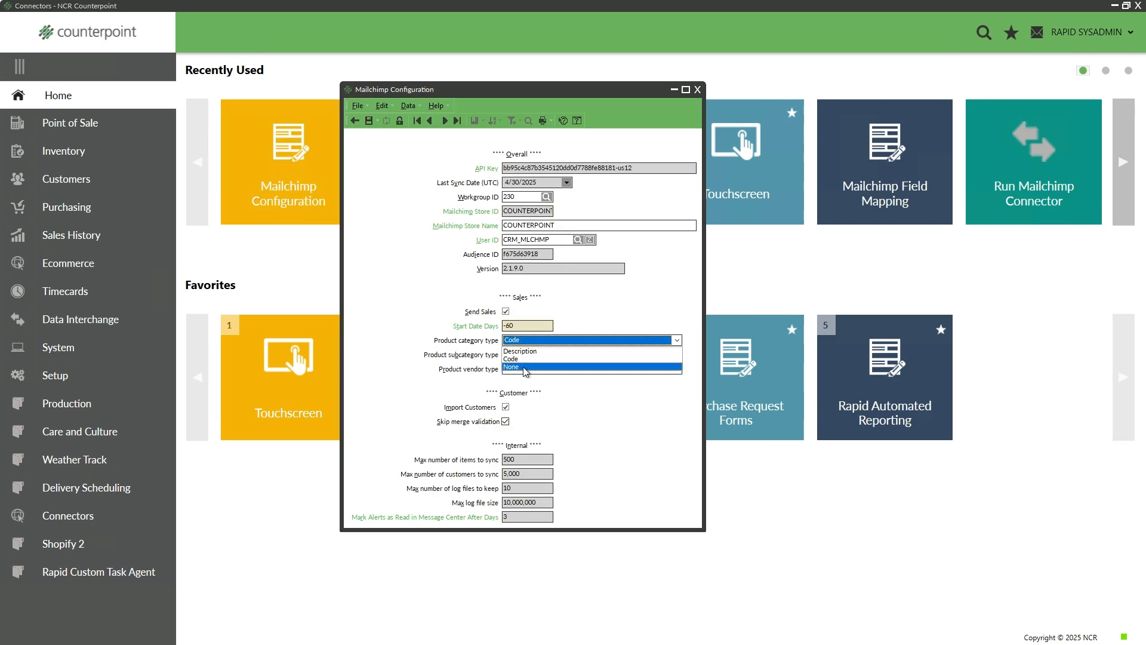
click(528, 367)
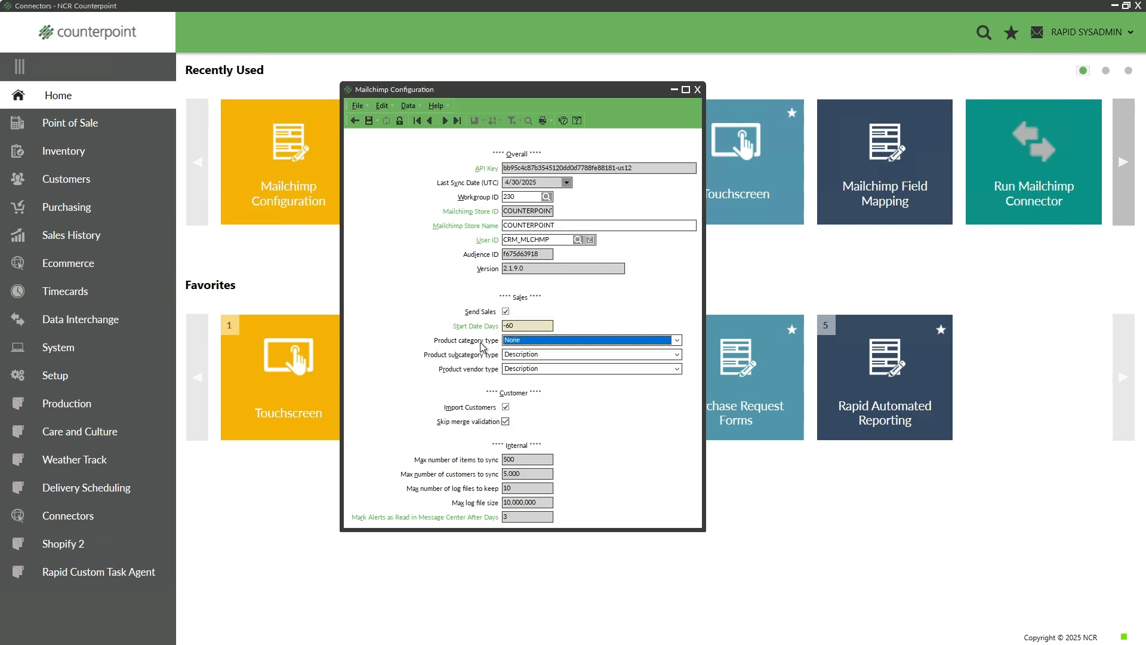
click(534, 345)
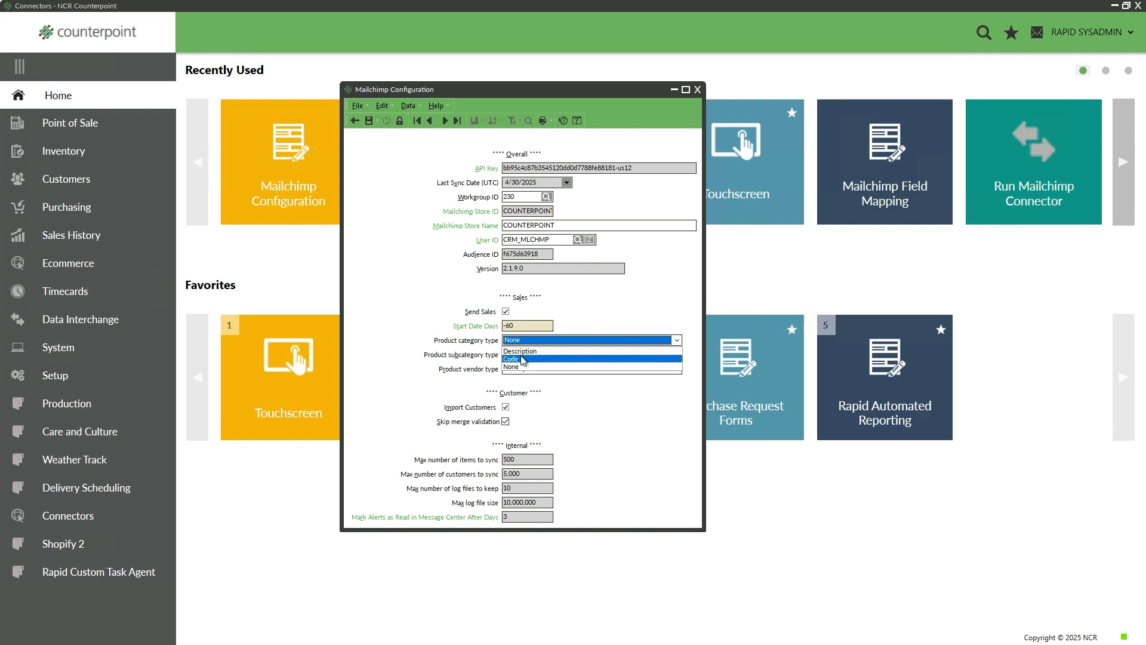
click(524, 359)
click(528, 355)
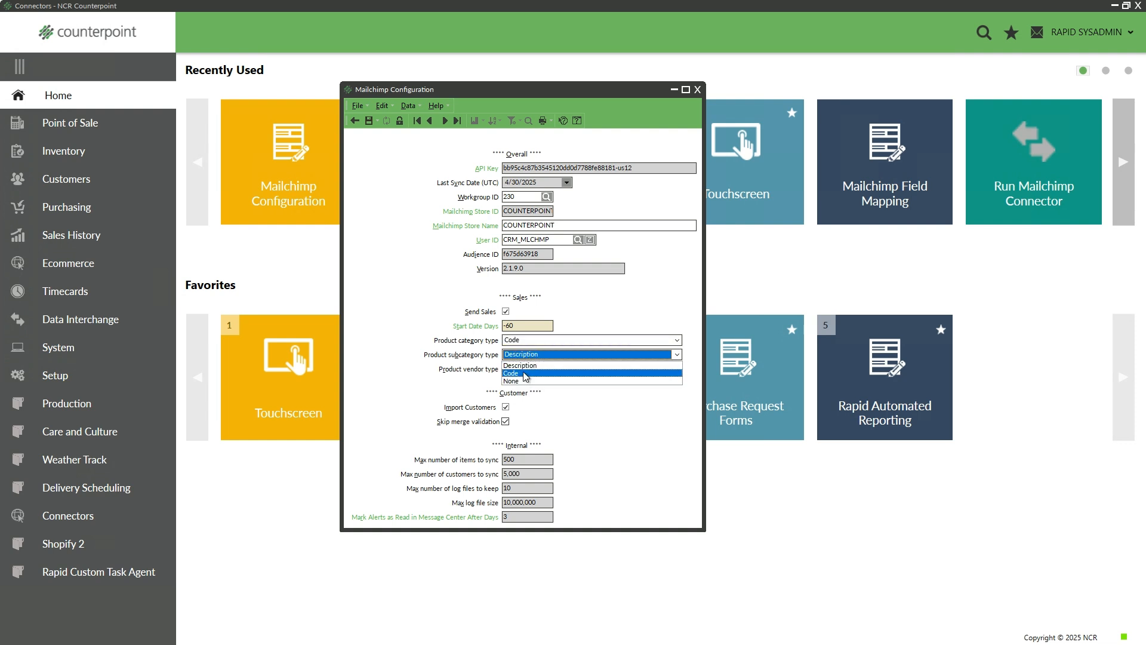
click(520, 373)
click(524, 370)
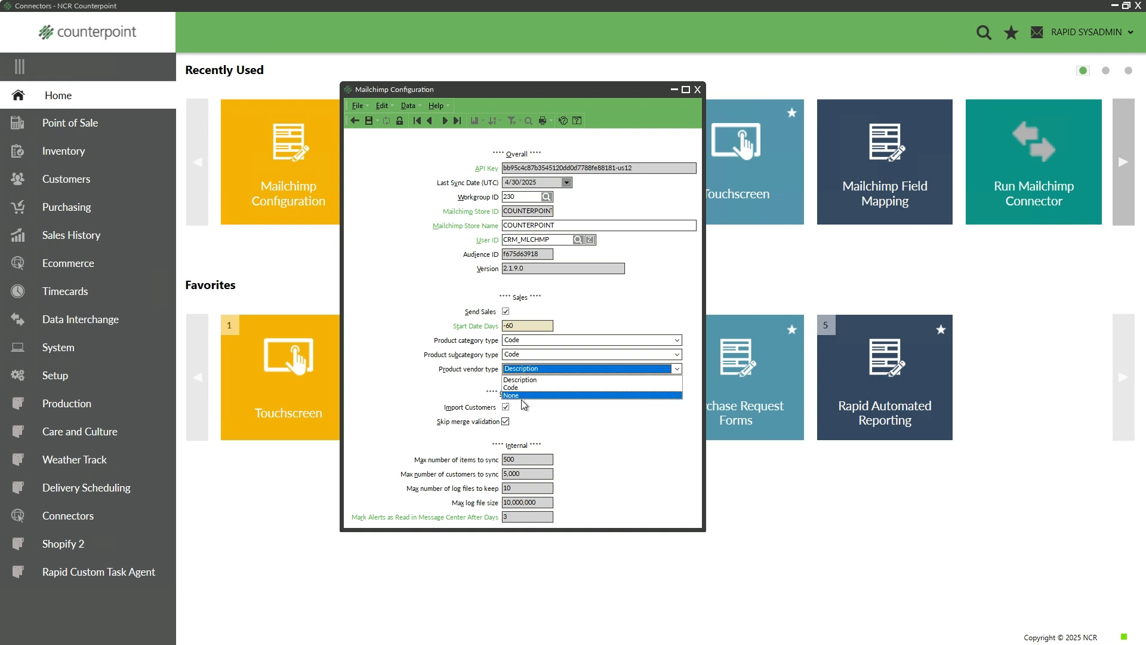
click(523, 395)
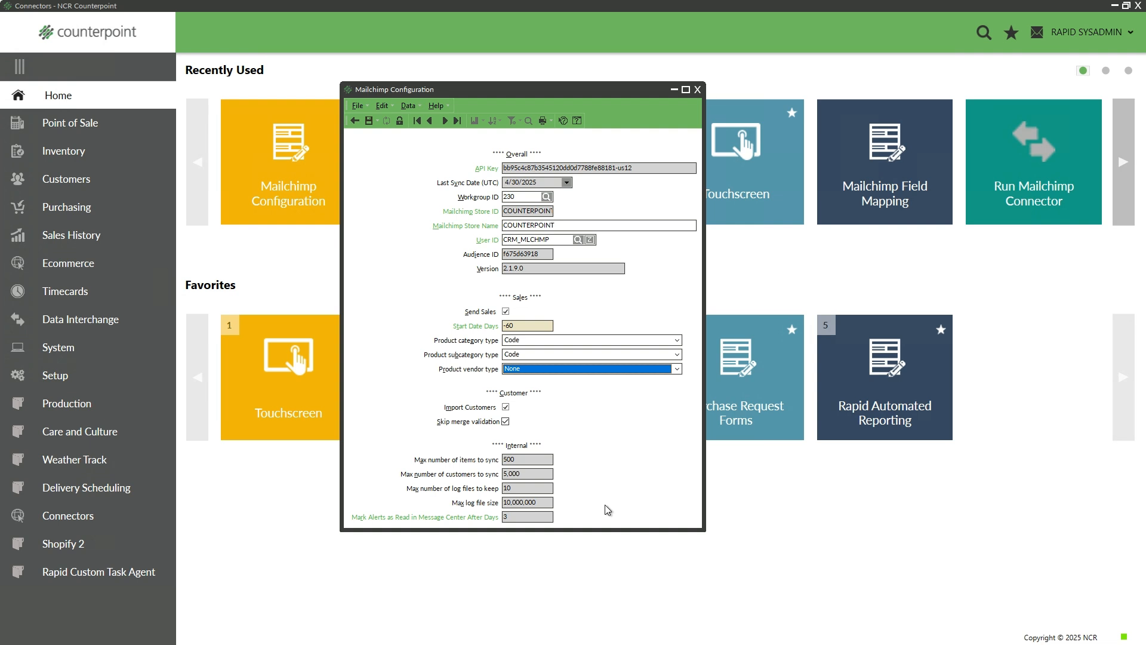
Close the Mailchimp Configuration window after reviewing its settings
click(697, 90)
Save and close Mailchimp Configuration, then open Mailchimp Field Mapping
click(613, 339)
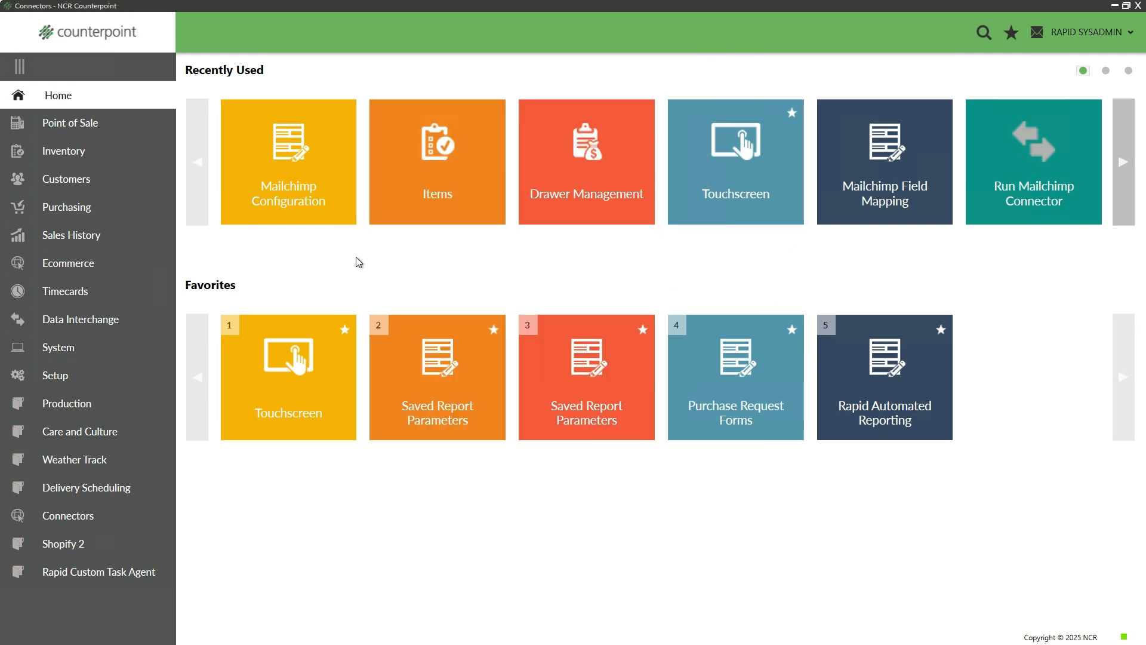
click(79, 516)
click(81, 155)
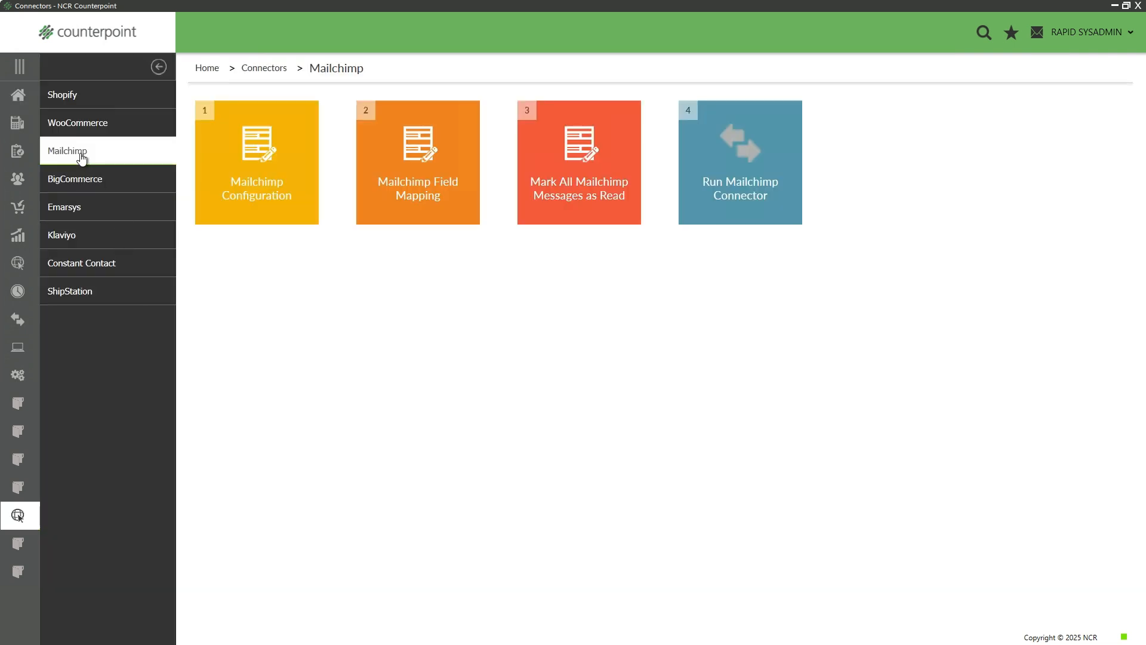
click(423, 209)
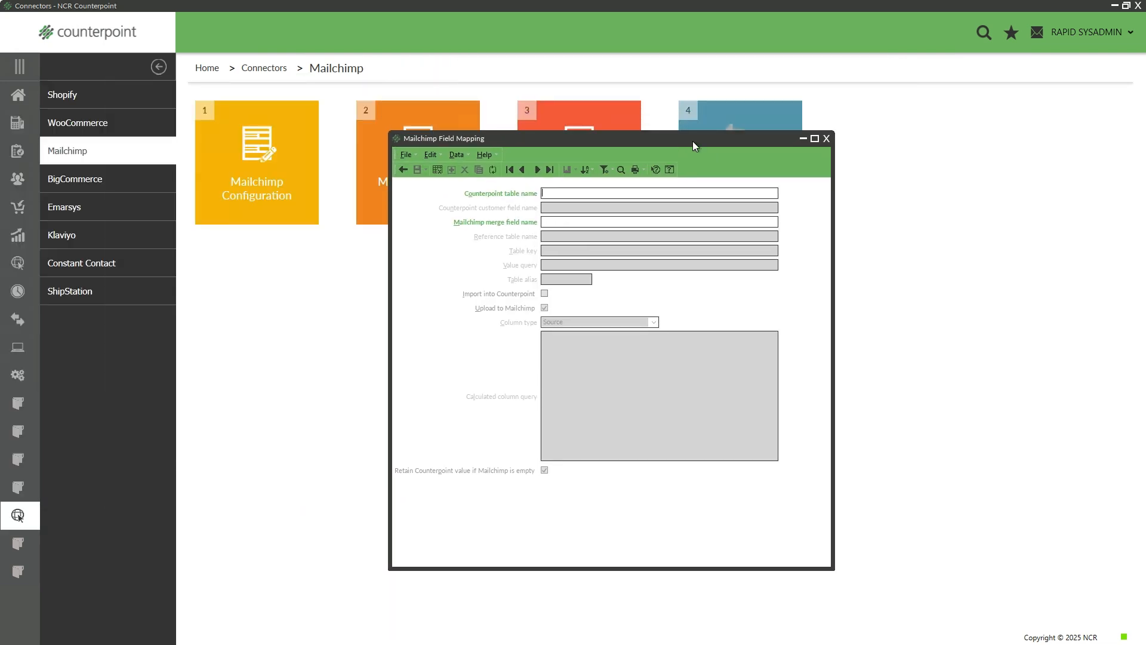
Show the field mappings as a table and view the grid's Column designer
click(426, 156)
click(446, 213)
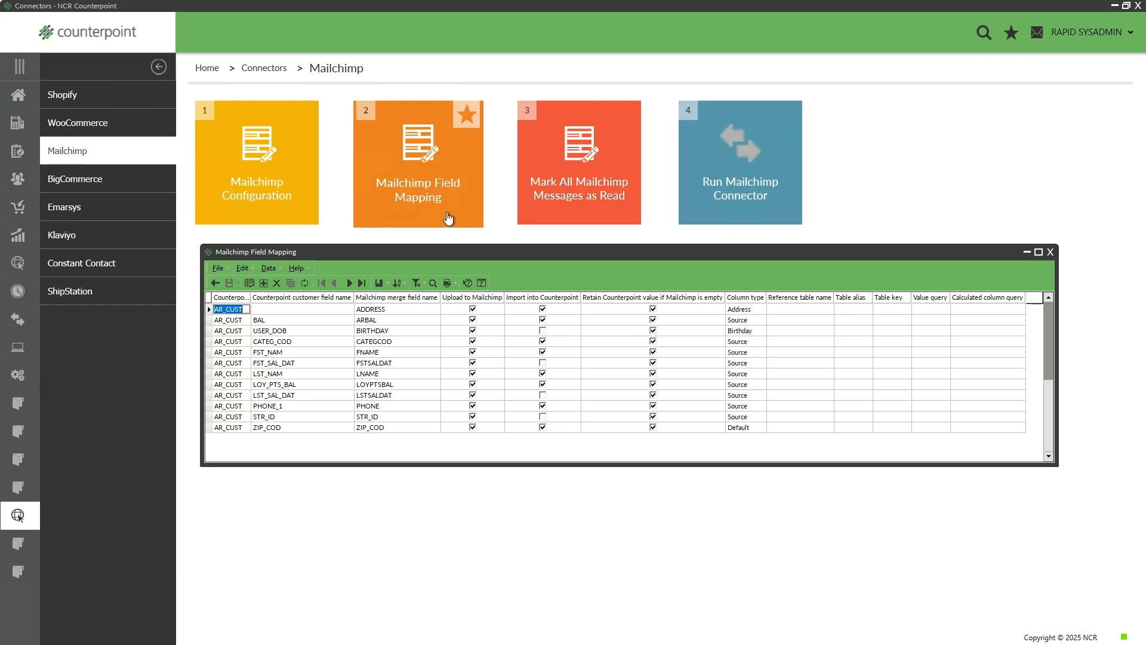
right_click(339, 301)
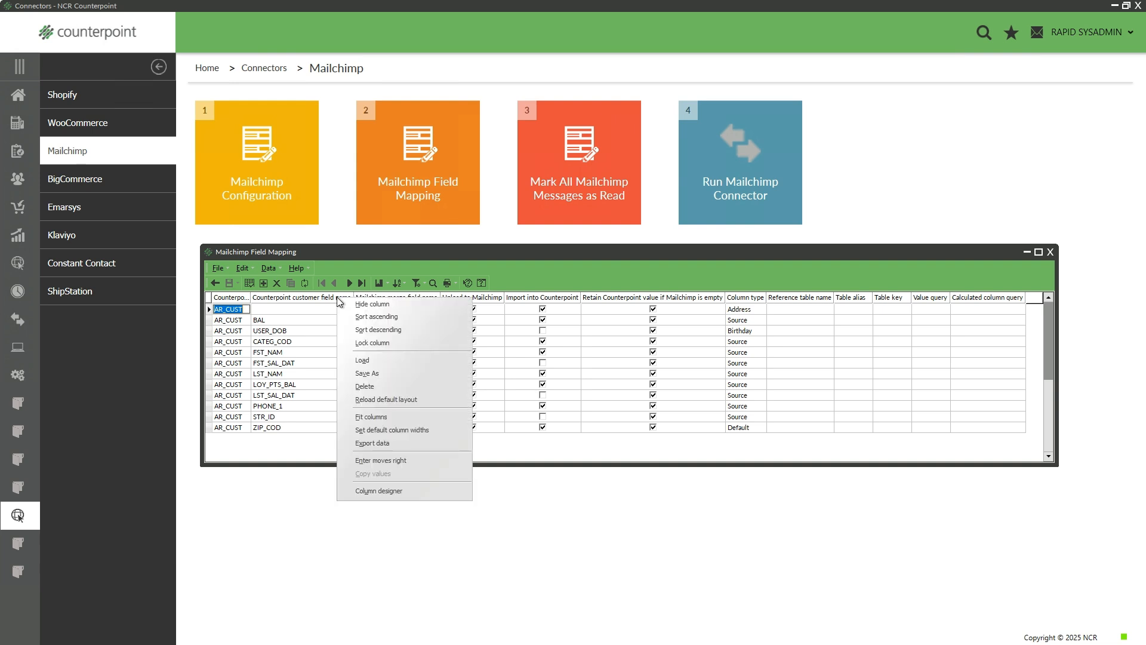
click(389, 495)
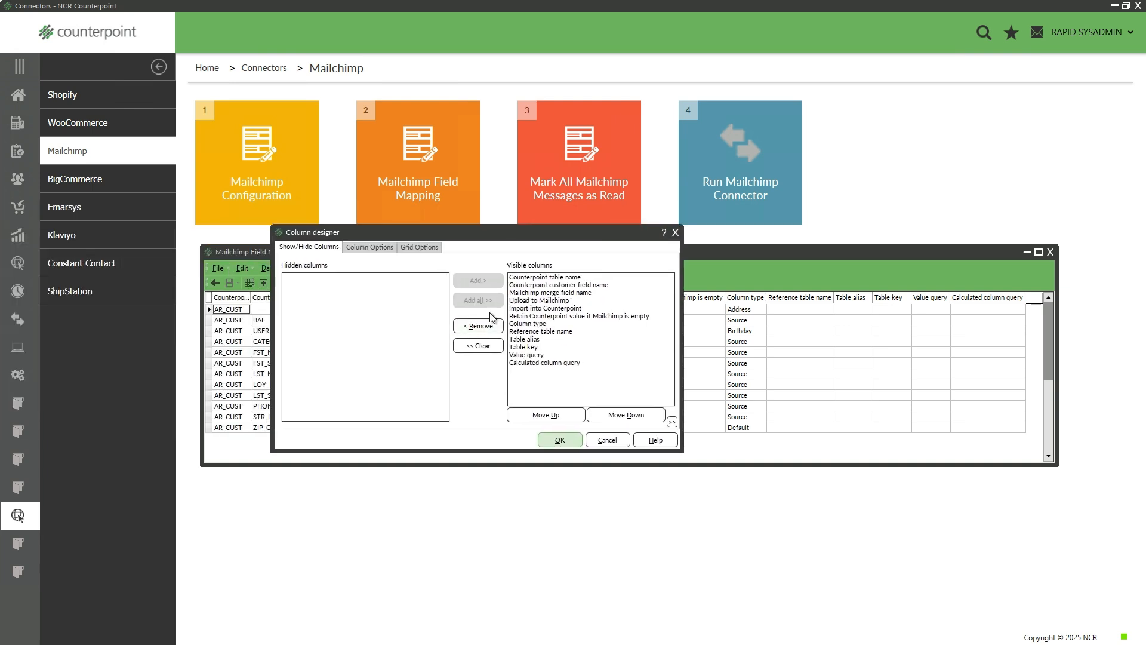
click(607, 440)
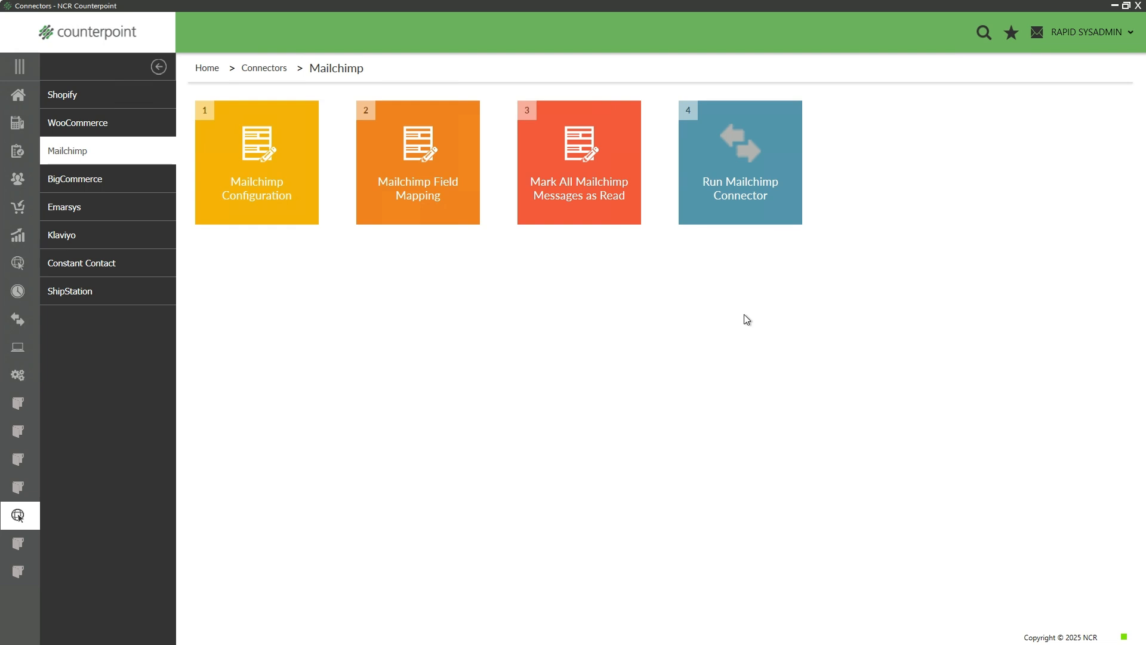
Run the Mailchimp connector to push Counterpoint data to Mailchimp
click(723, 185)
Open Customers and load the first customer's record through the Customer # lookup
click(24, 102)
click(293, 180)
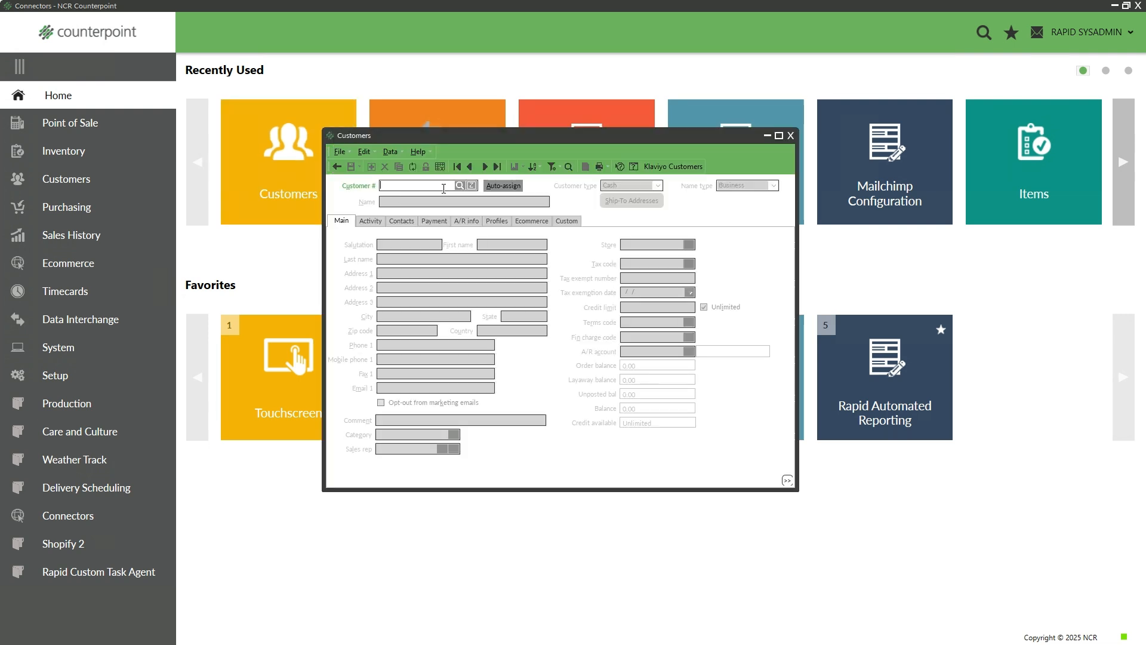
click(462, 186)
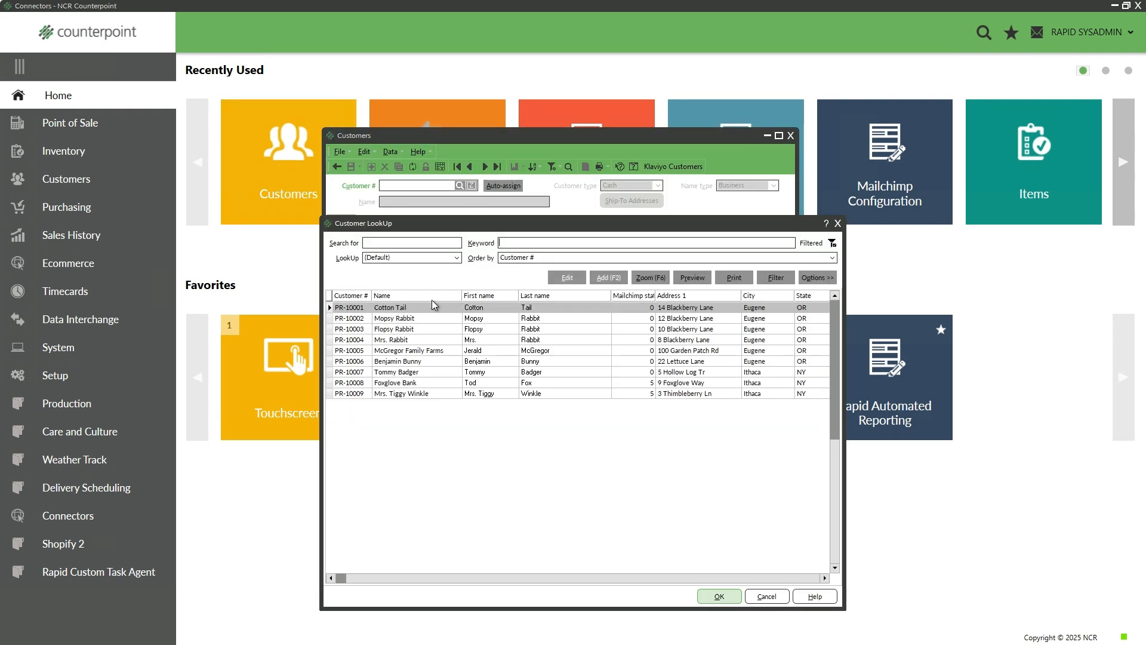
click(717, 598)
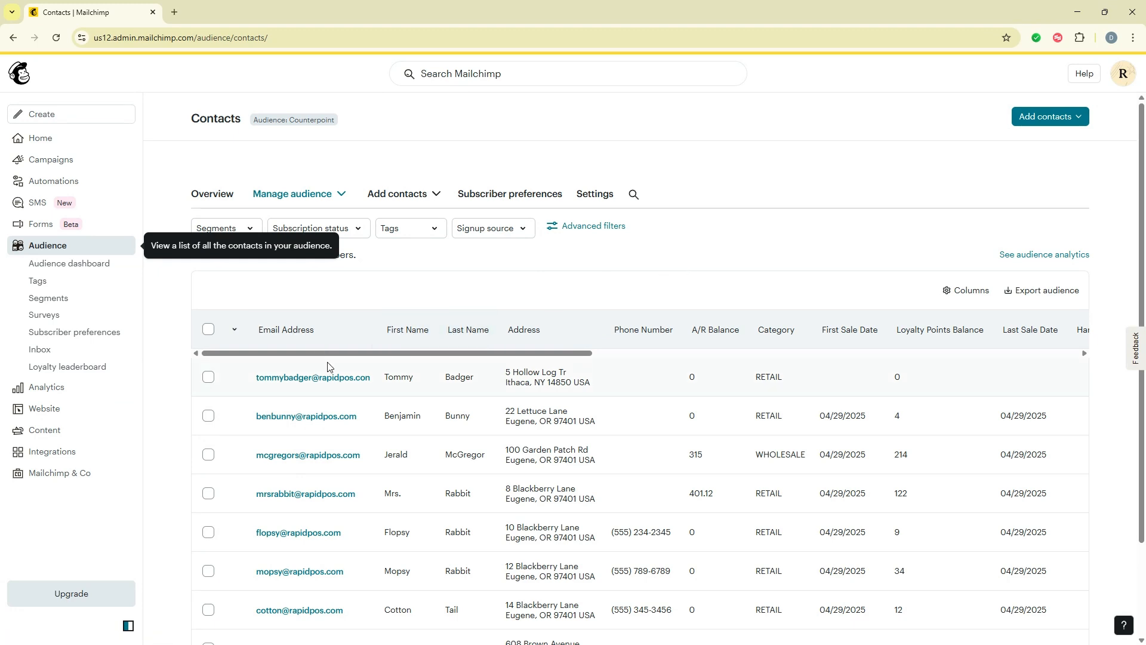
Open the customer's Mailchimp contact profile to view synced orders, then minimize Chrome
scroll(330, 376, down, 2)
click(302, 498)
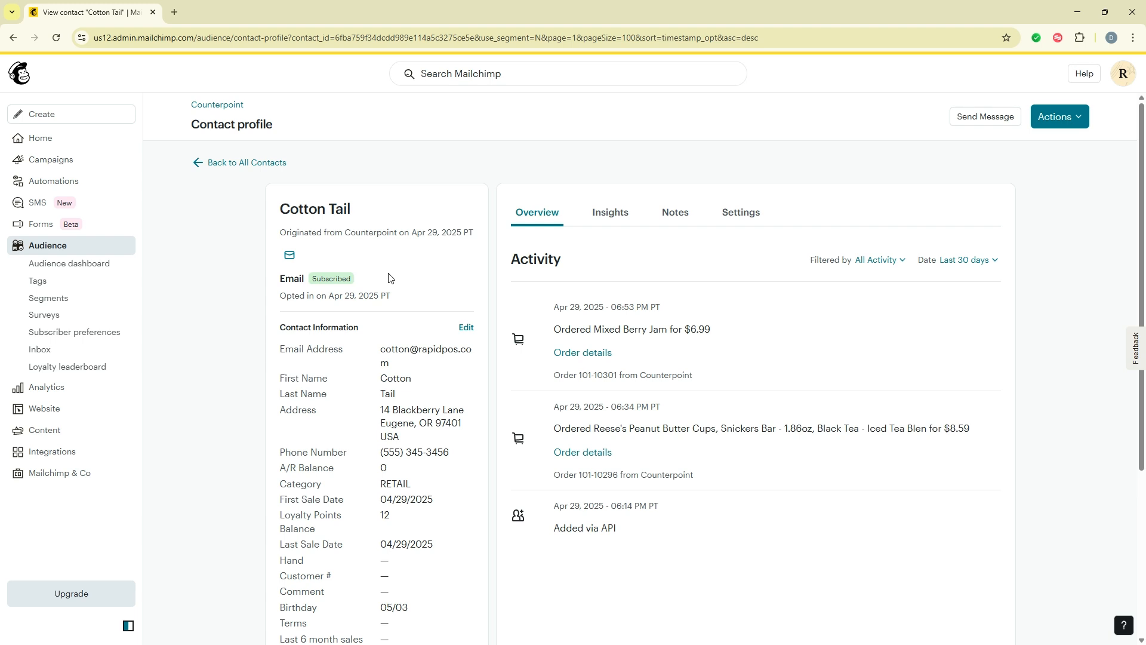
click(1069, 10)
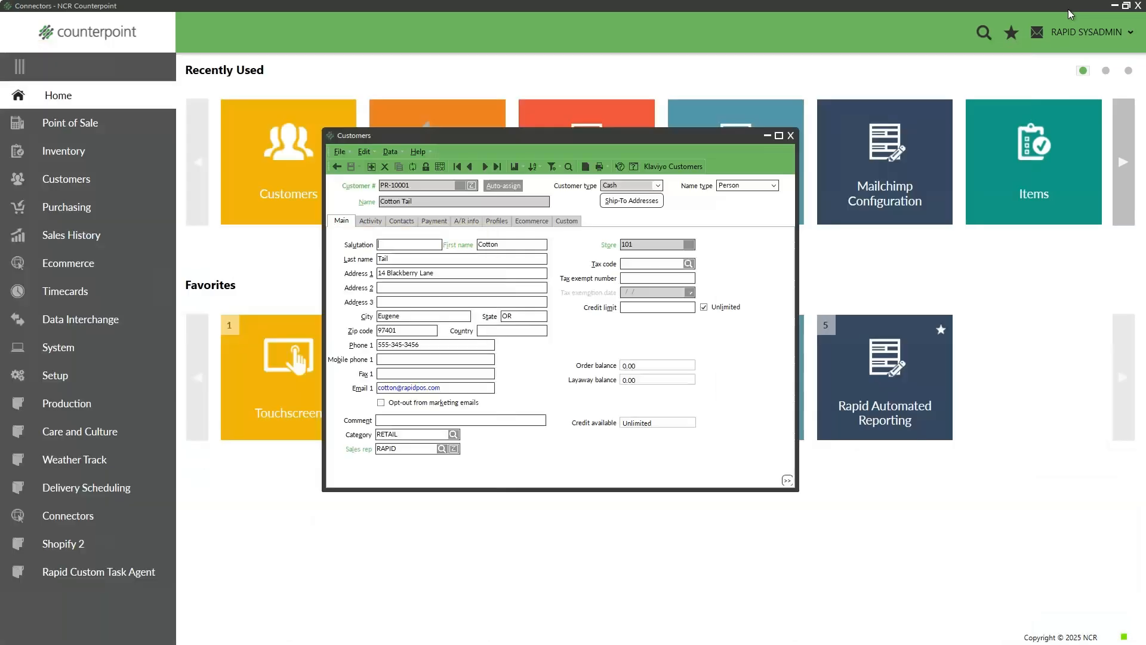
Tick the marketing-email opt-out on the customer, save, close Customers, and switch back to Chrome
click(382, 404)
click(350, 168)
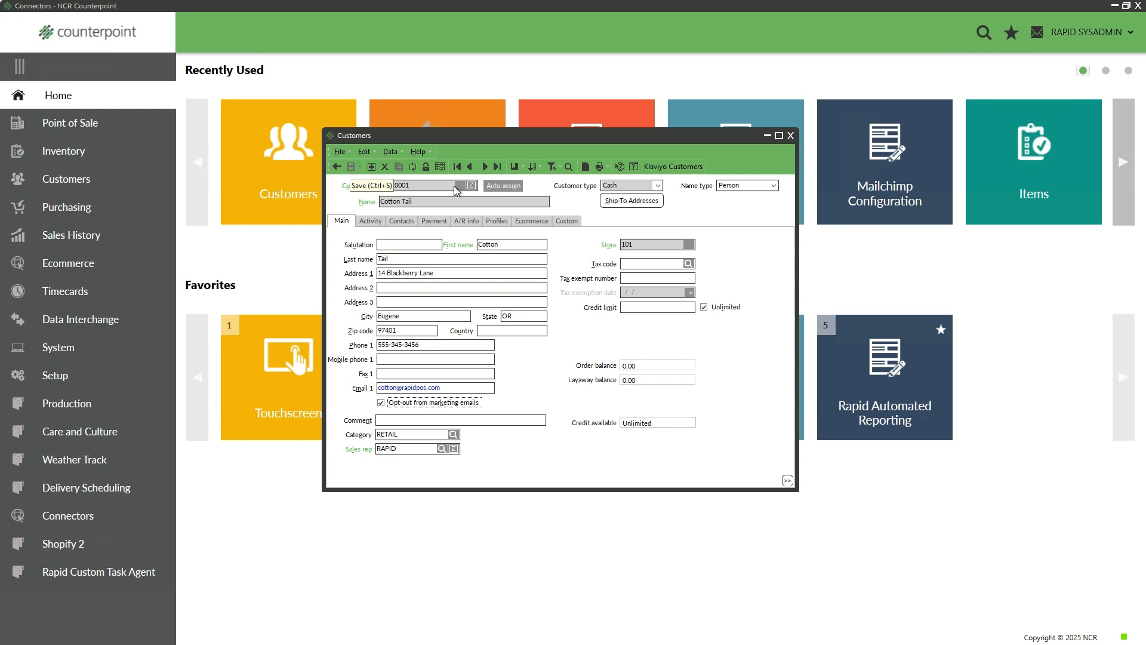
click(790, 137)
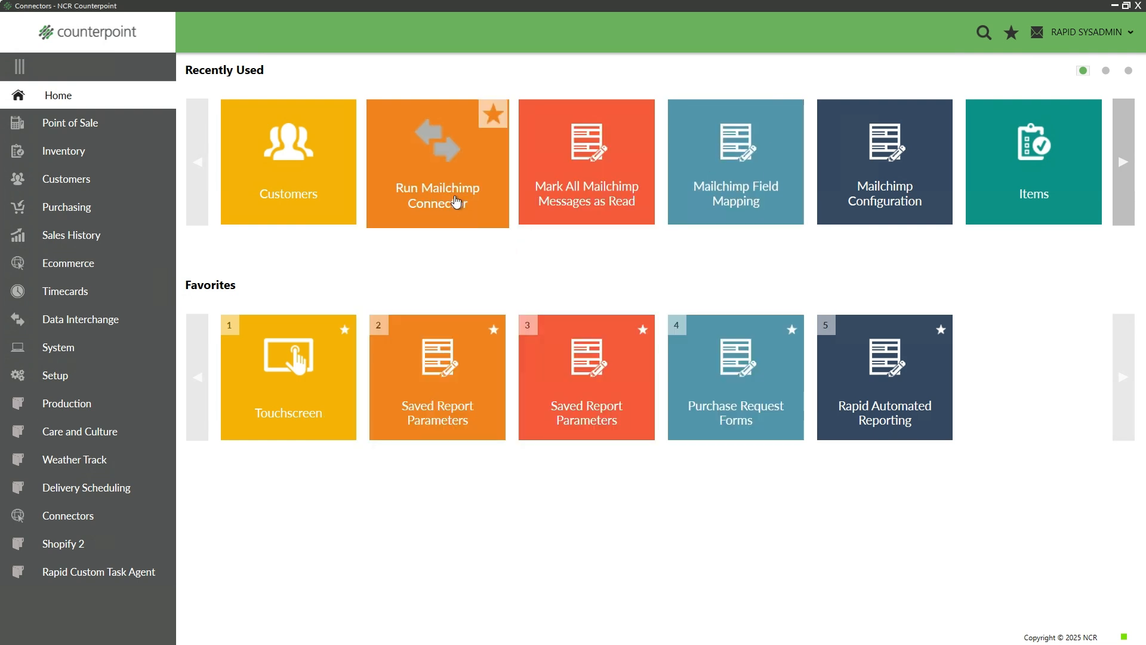
drag(261, 201, 870, 207)
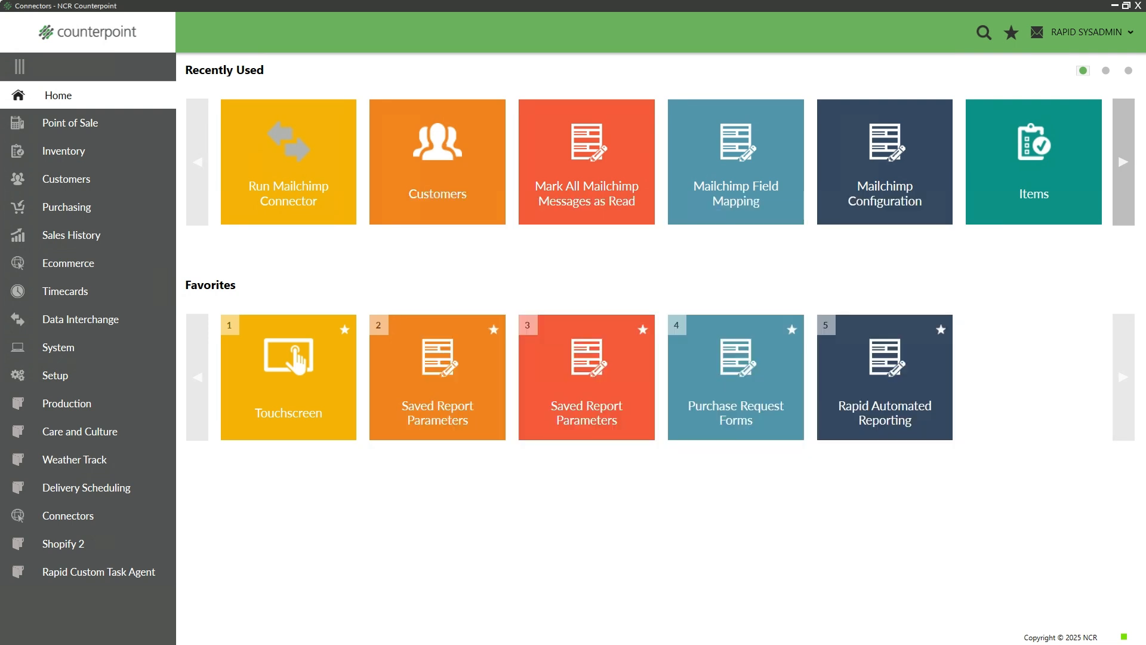
key(alt+Tab)
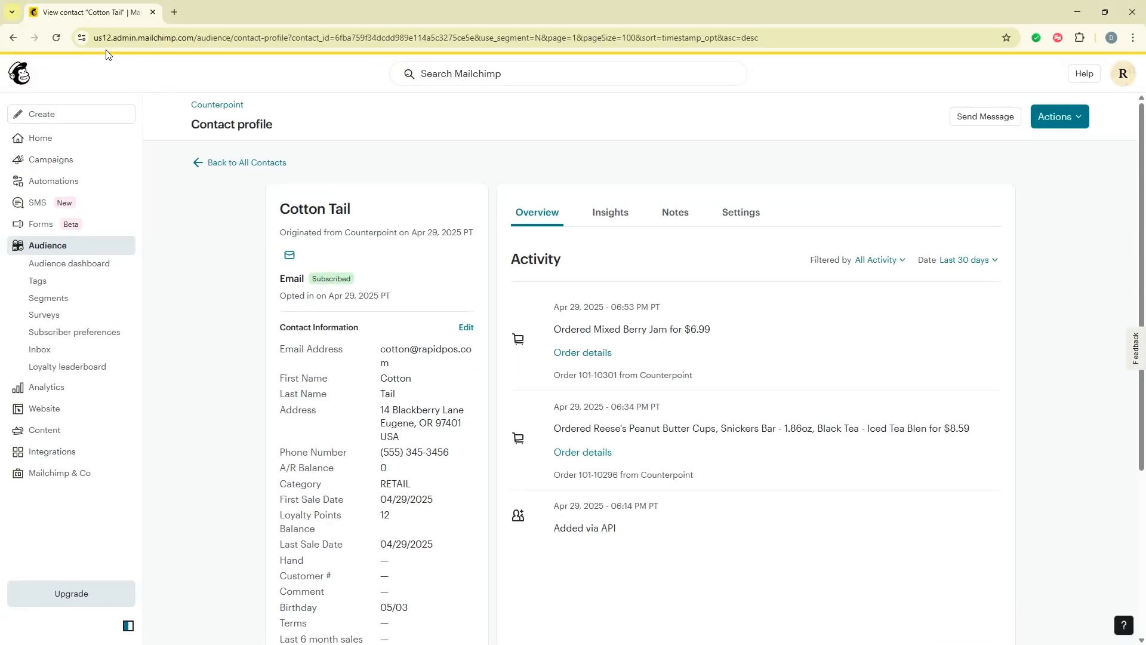
Reload the Mailchimp profile so it shows Unsubscribed via admin action
click(57, 38)
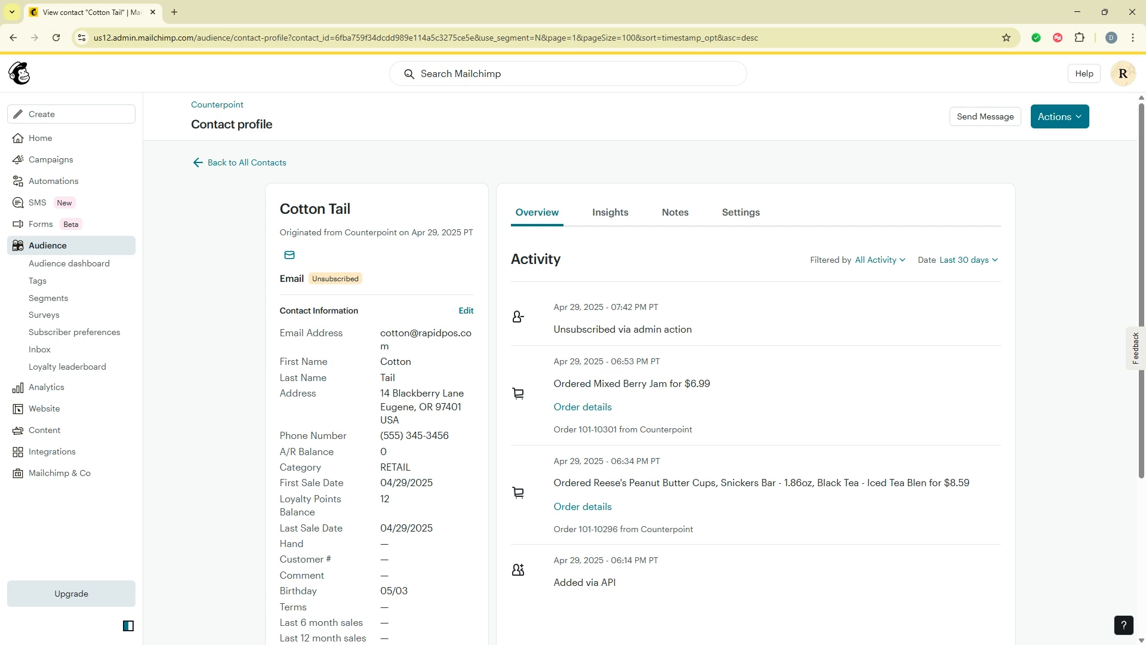
Return to Counterpoint and load the first customer's record in Customers
click(1077, 12)
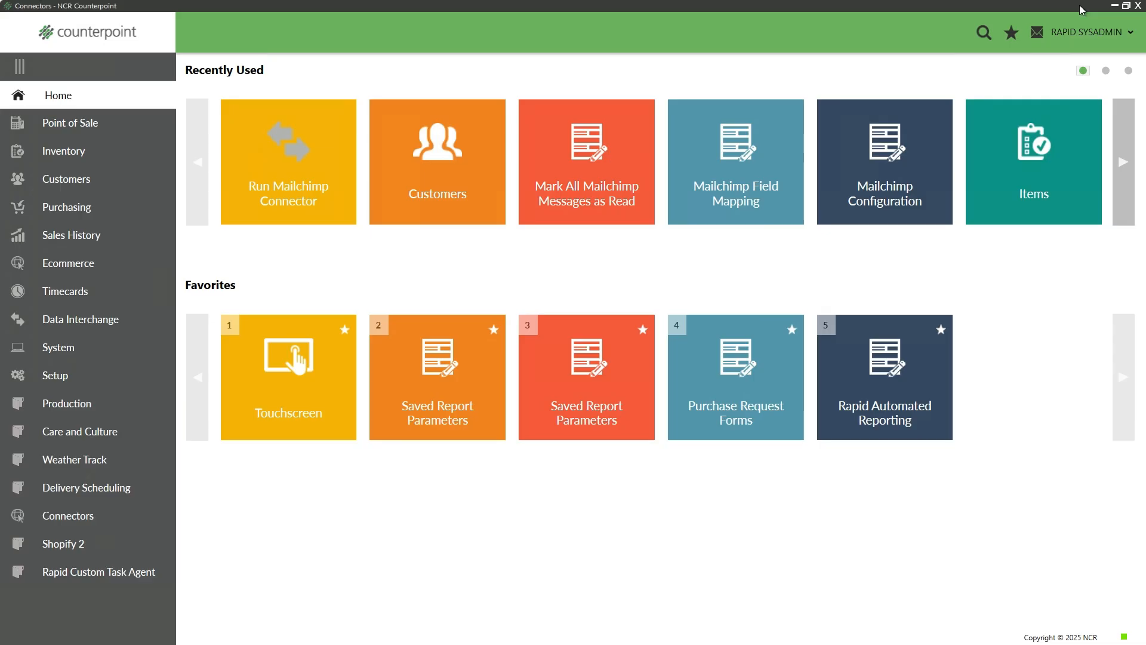
click(436, 126)
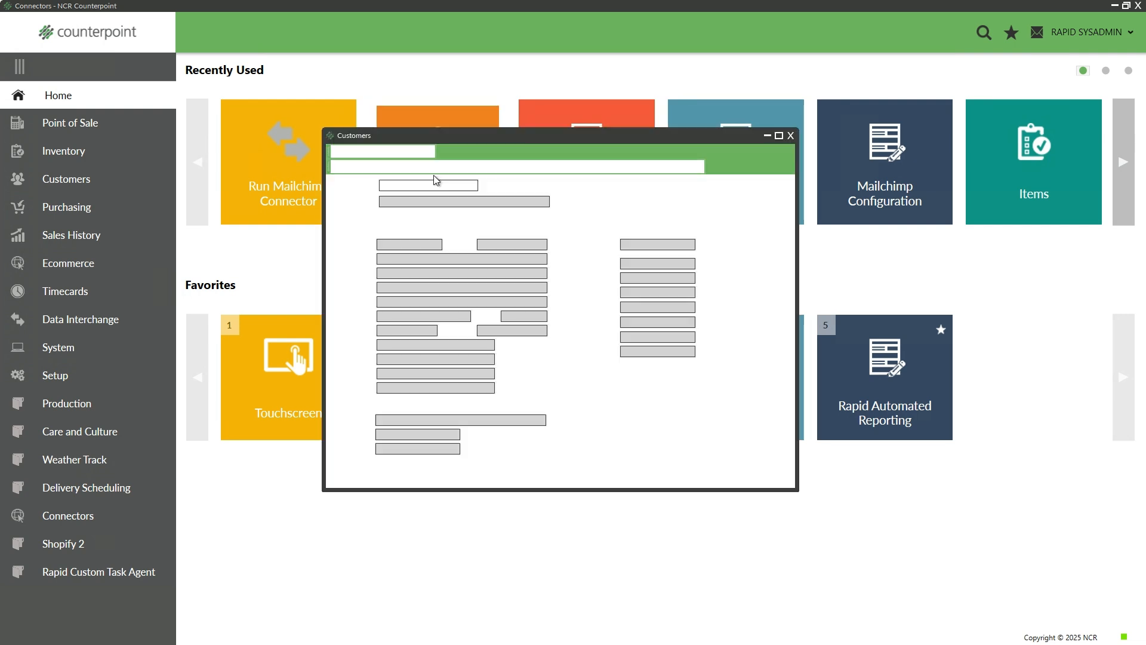
click(460, 185)
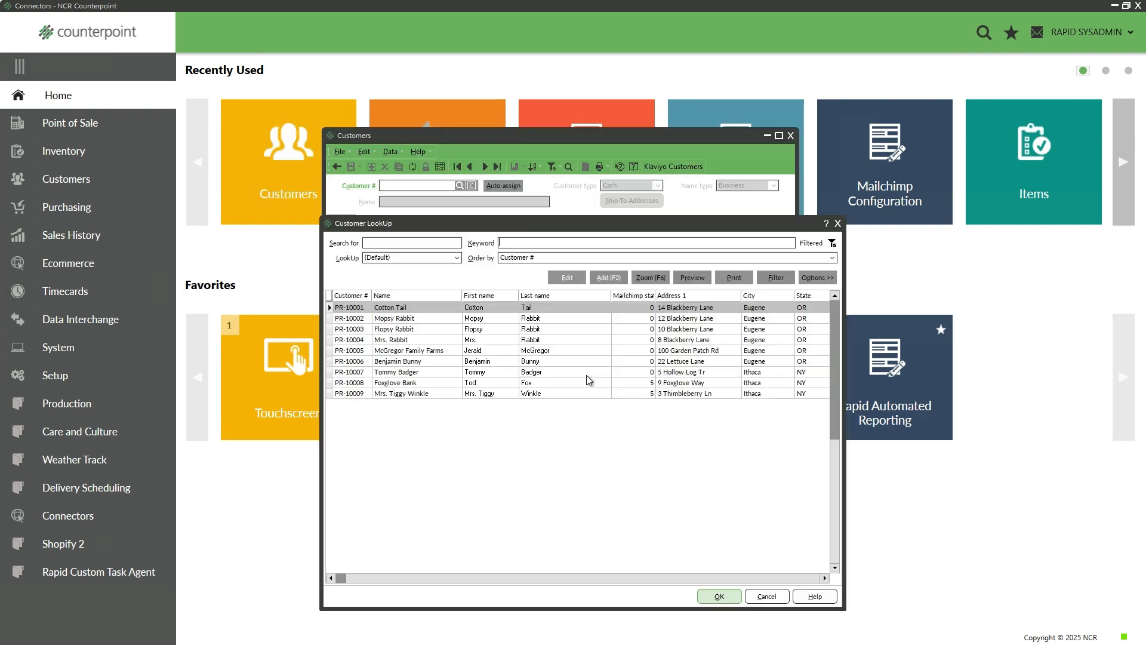
click(721, 596)
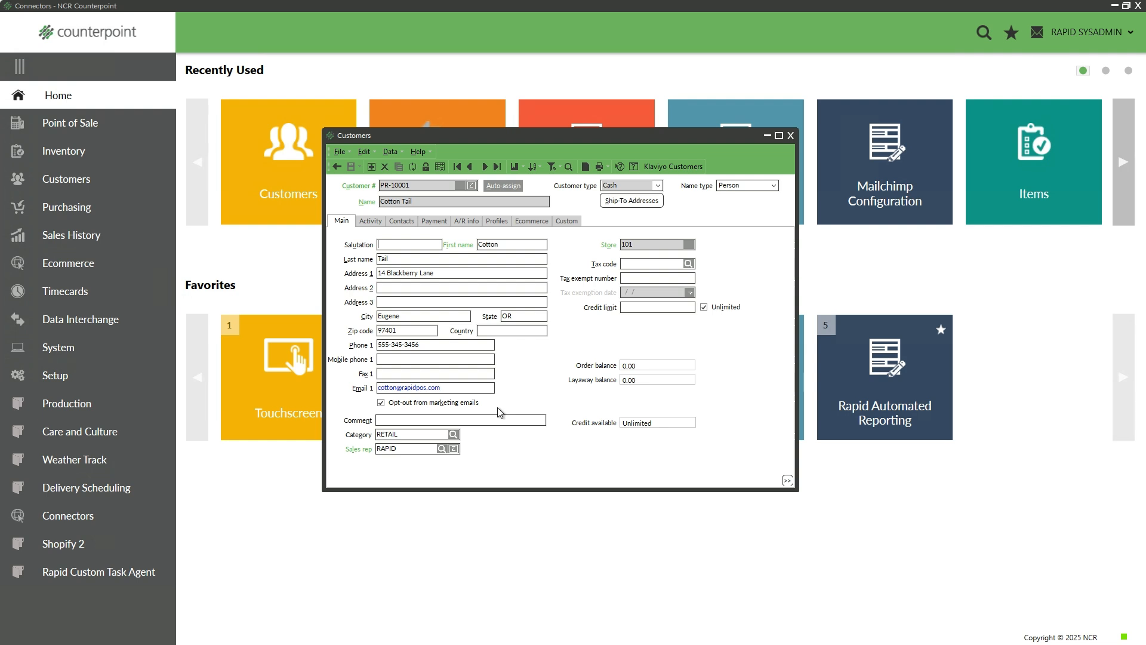
Close the record, reopen Customer LookUp and widen a column to show Mailchimp status
click(337, 168)
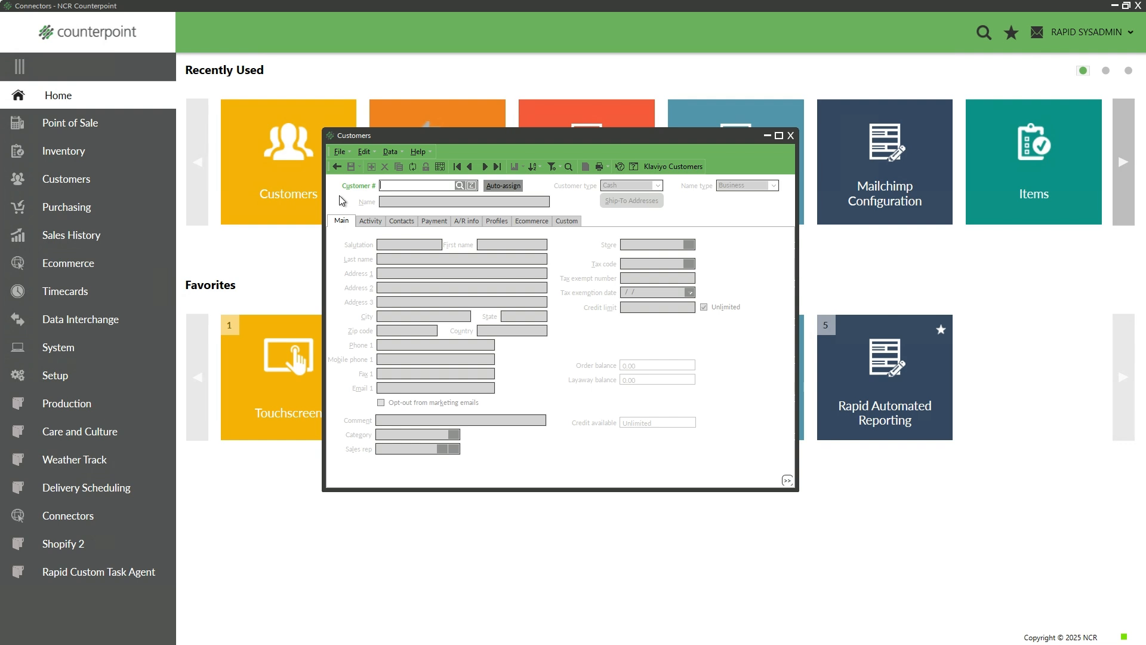
click(459, 186)
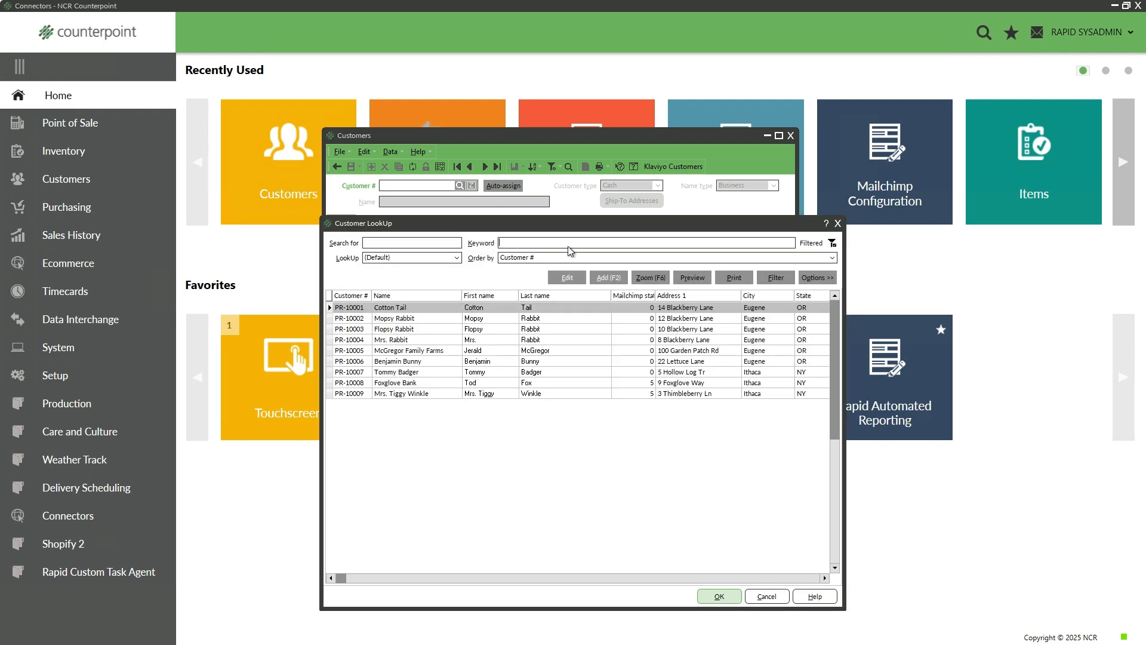
drag(655, 295, 672, 296)
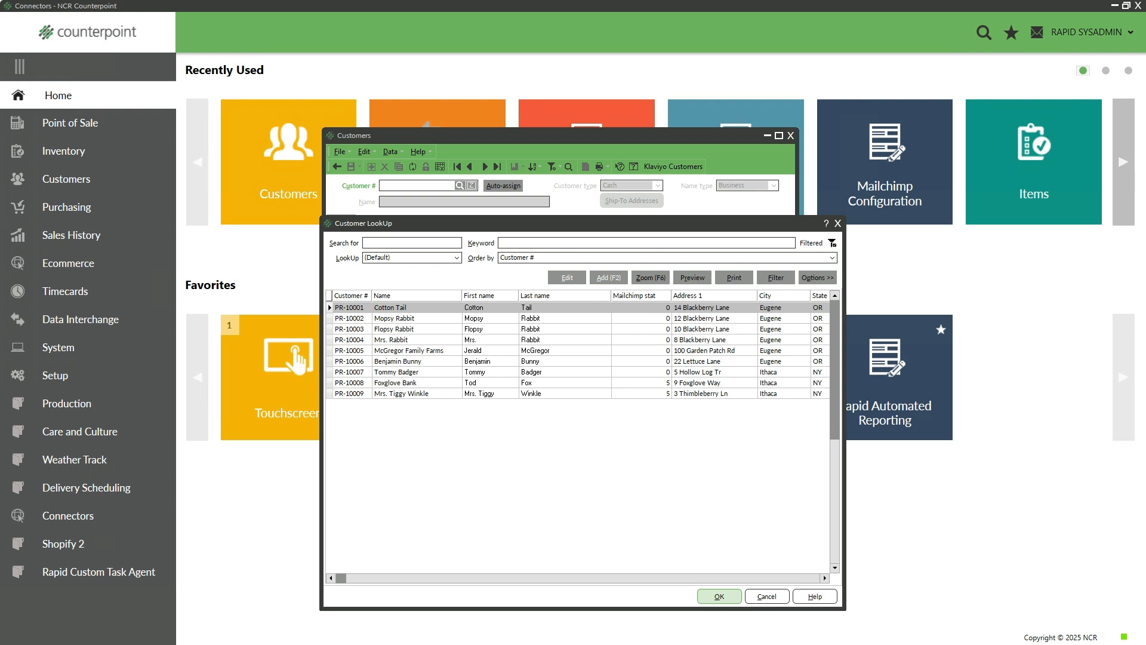
key(alt+Tab)
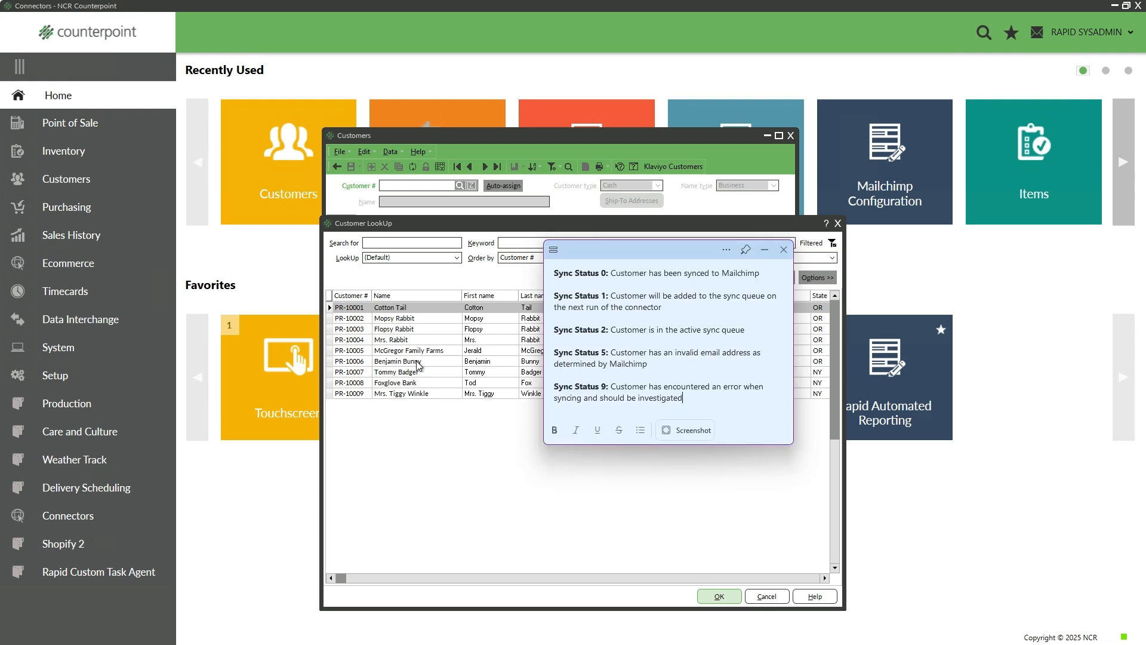
drag(662, 250, 812, 268)
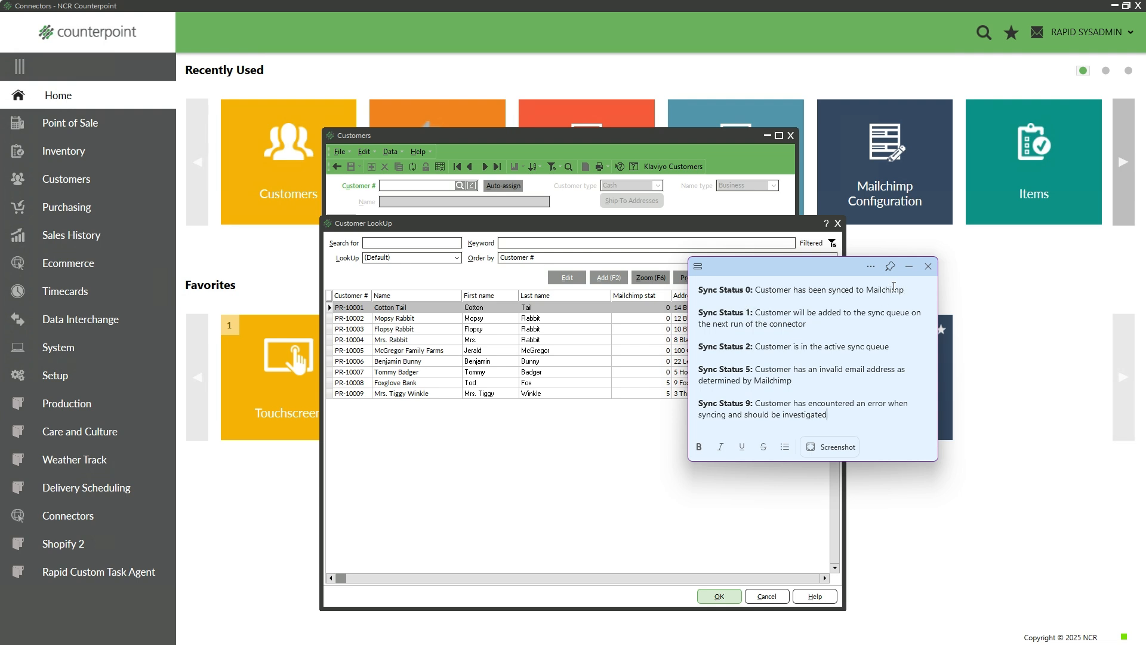
click(592, 139)
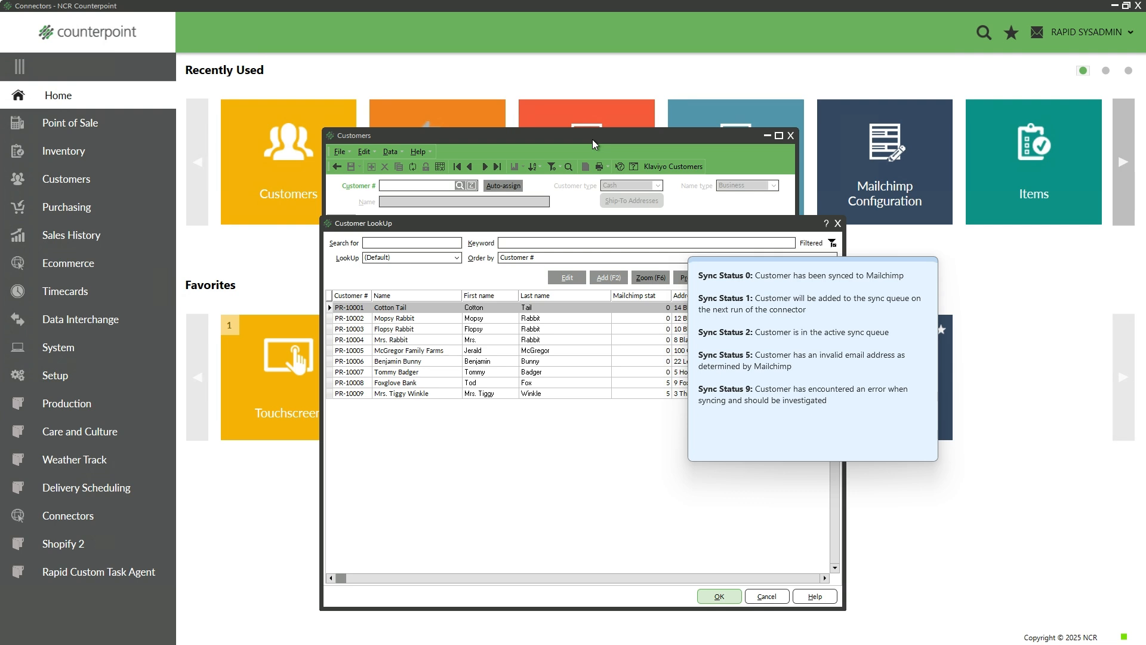
click(720, 596)
Cancel out of the first customer's record, reopen the lookup showing Mailchimp status 1, and view the sync note
click(381, 403)
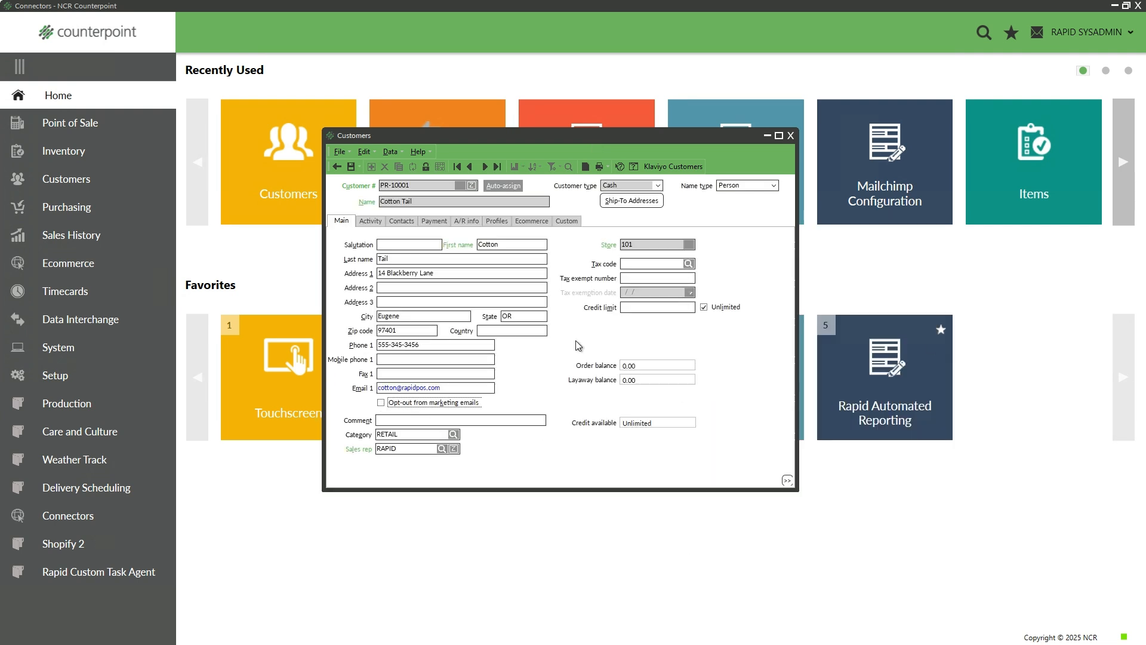
click(337, 167)
click(461, 185)
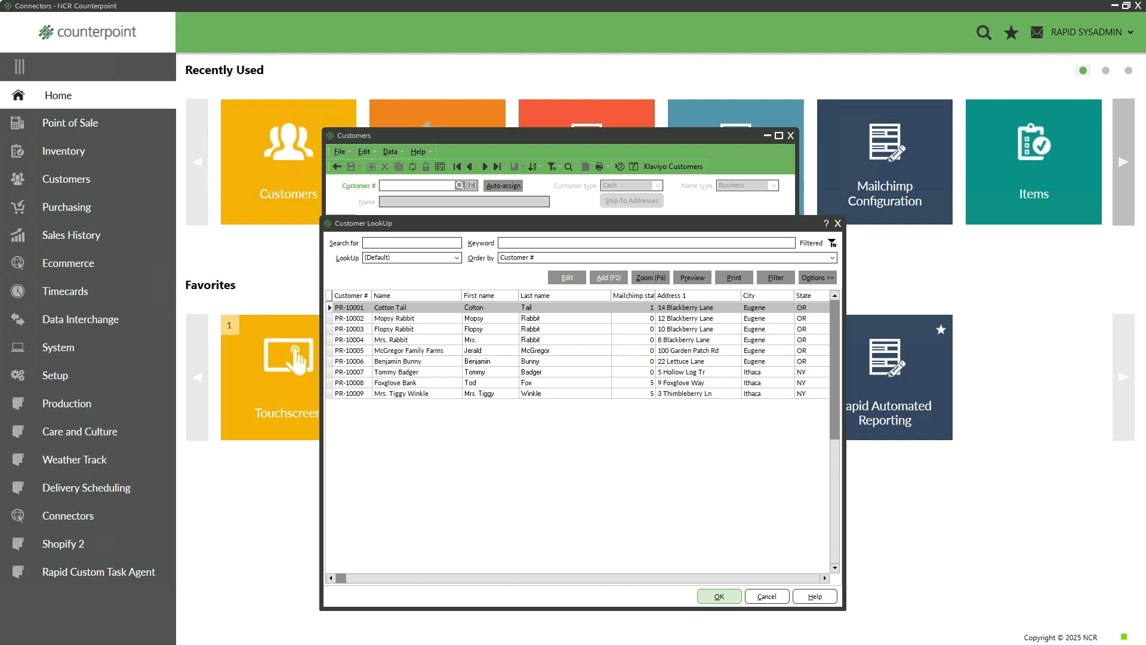
key(alt+Tab)
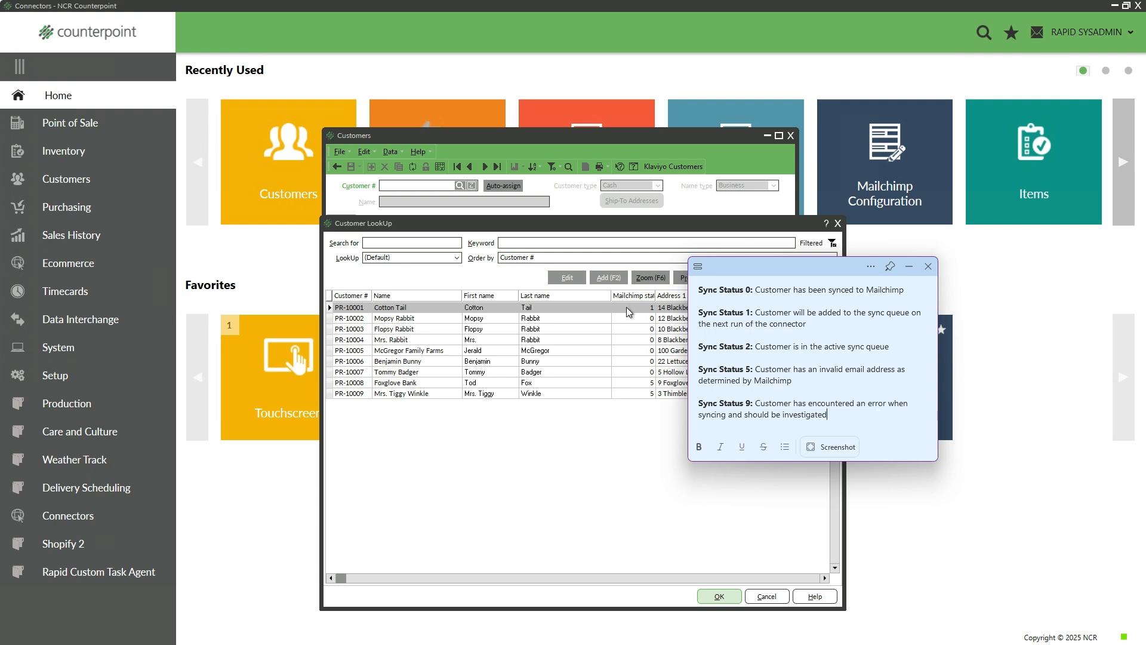
Hide the sync note and check the customer list's column options without changes
click(907, 268)
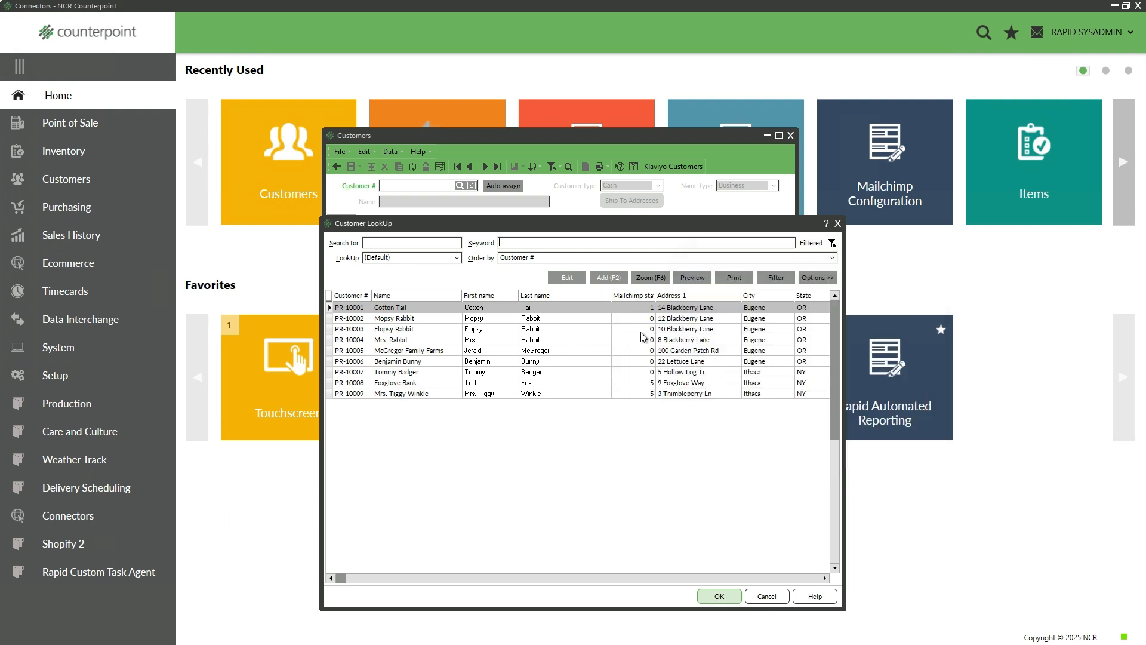
right_click(588, 295)
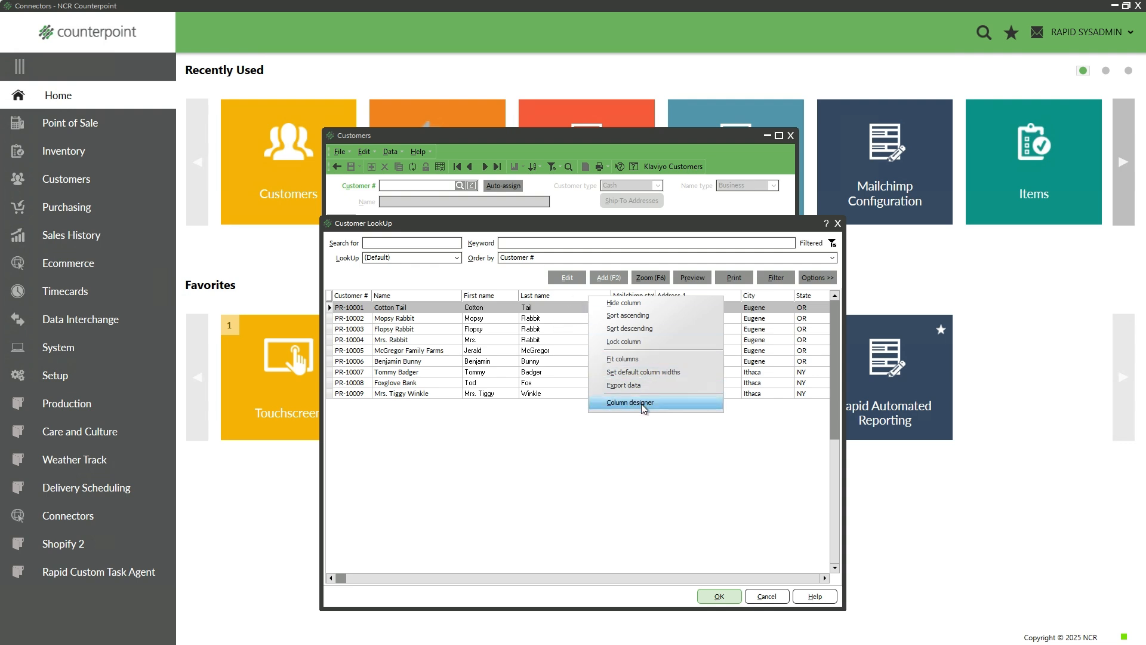
click(665, 458)
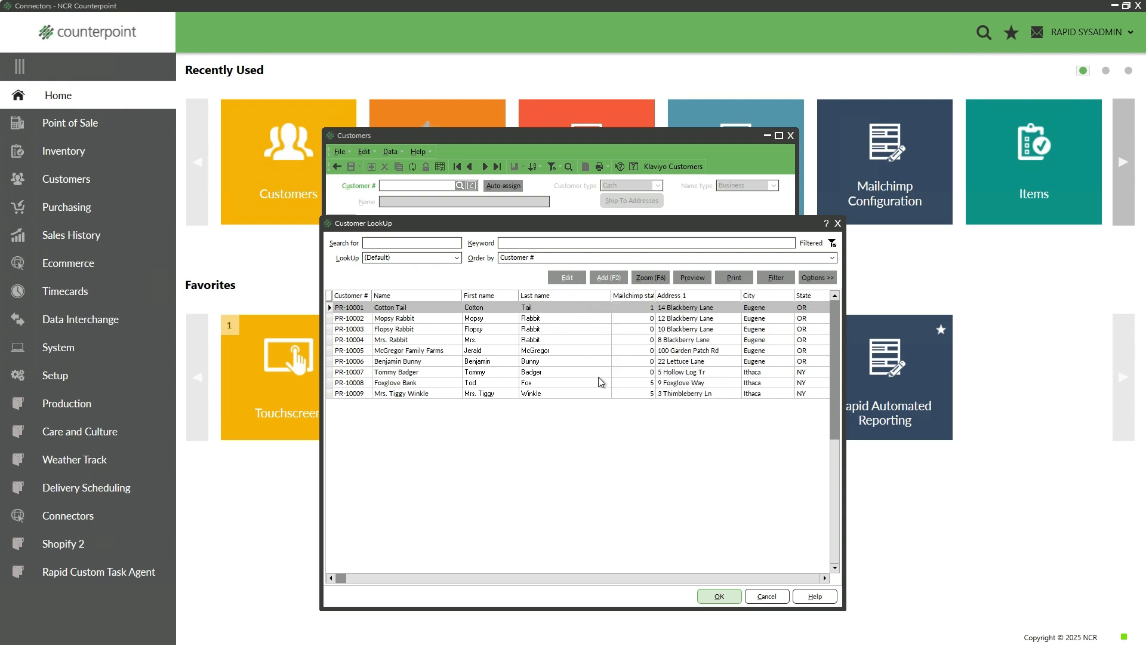
Save the current lookup layout via Options >> Save, overwriting the (Default) view
click(818, 277)
click(841, 334)
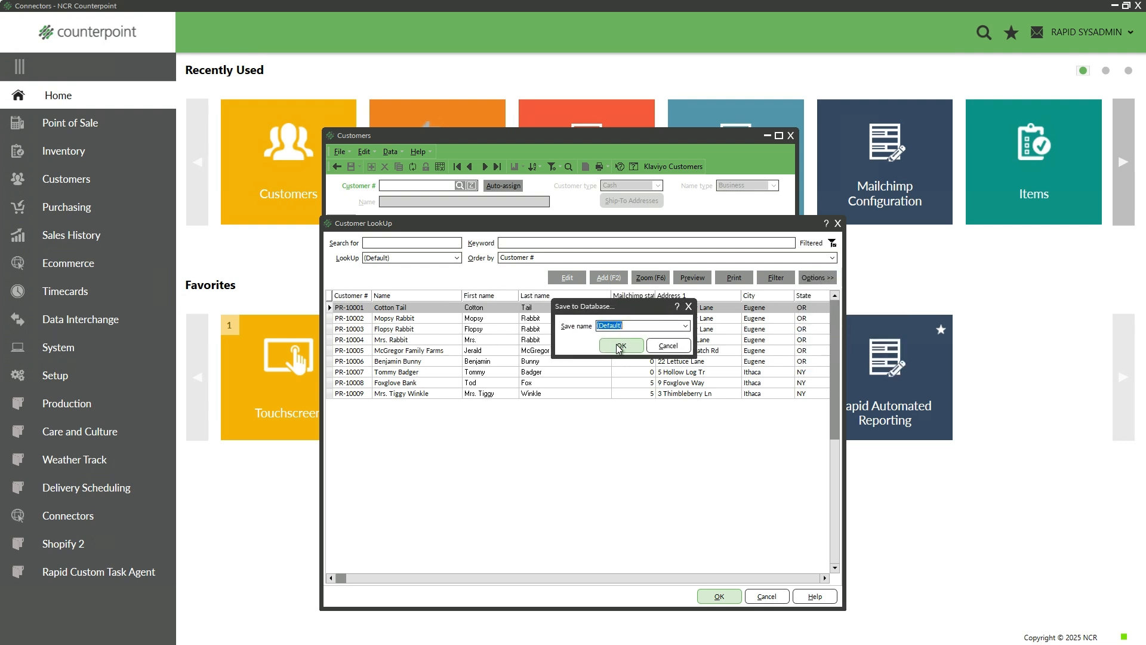
click(623, 352)
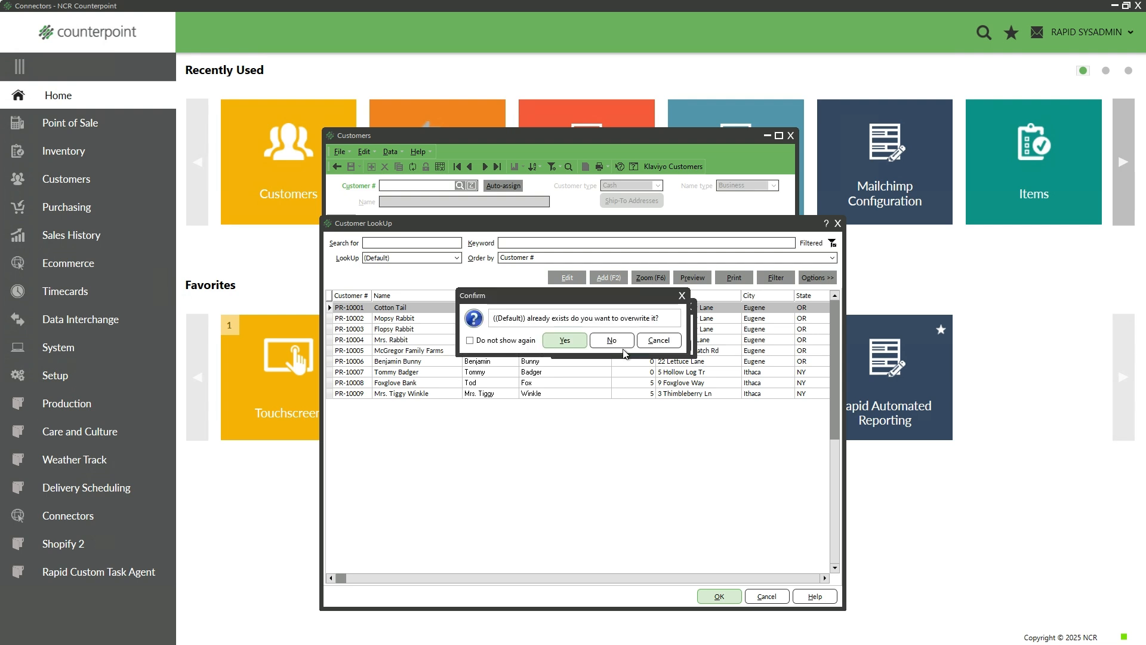
click(565, 341)
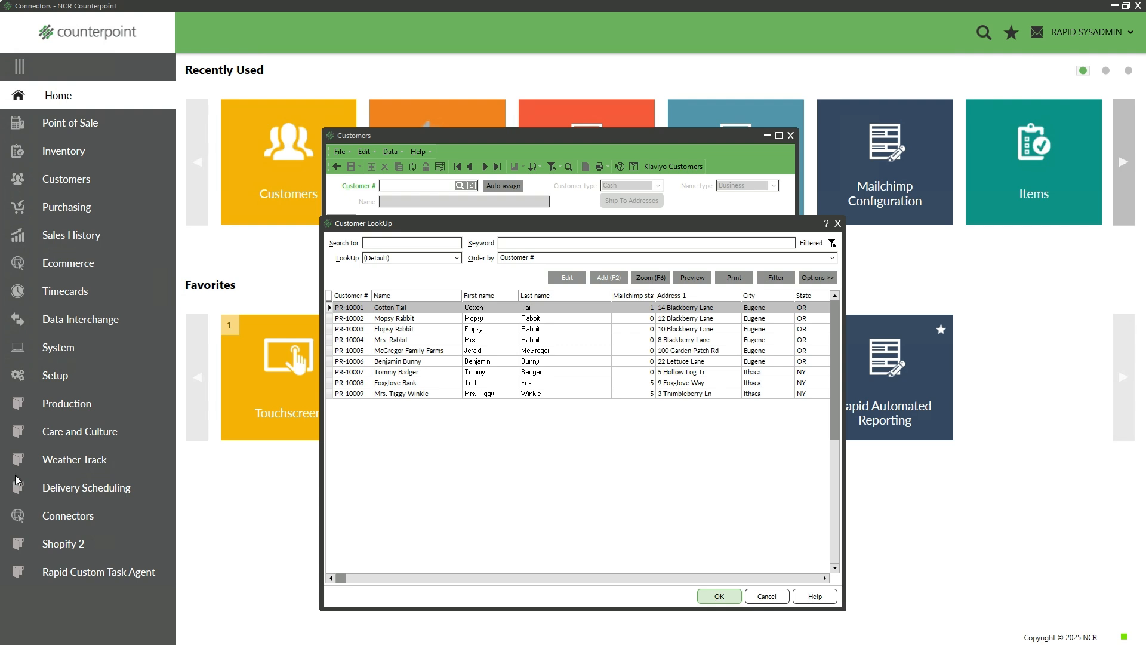
Close the lookup and filter Customers to Customer # beginning PR with Mailchimp stat 5
click(838, 223)
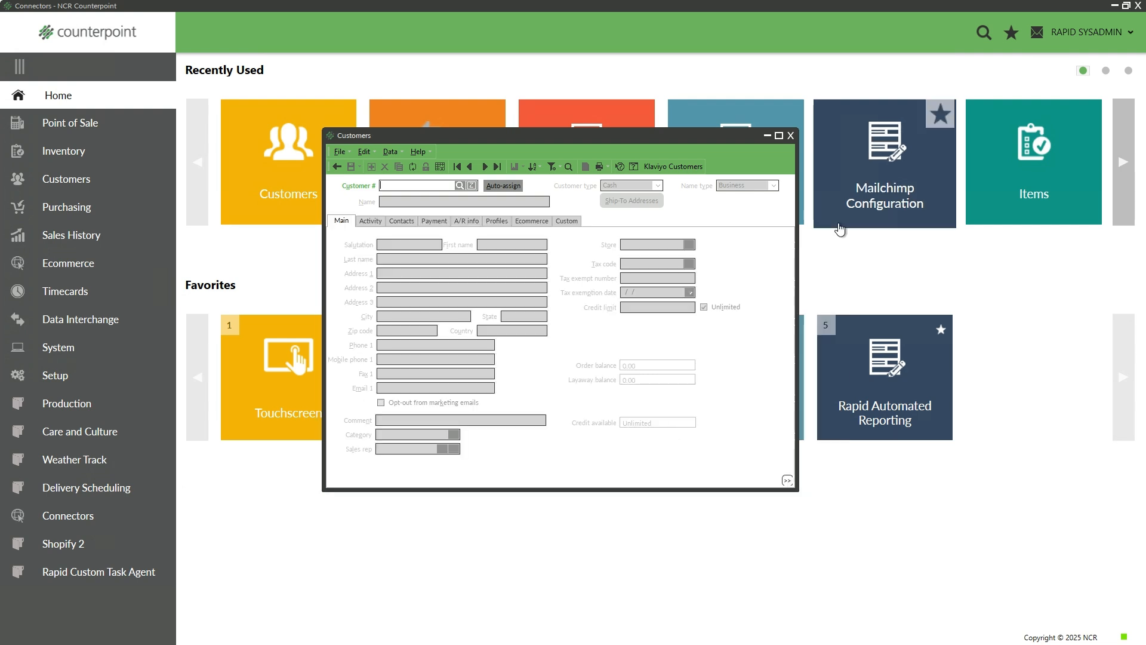
click(552, 168)
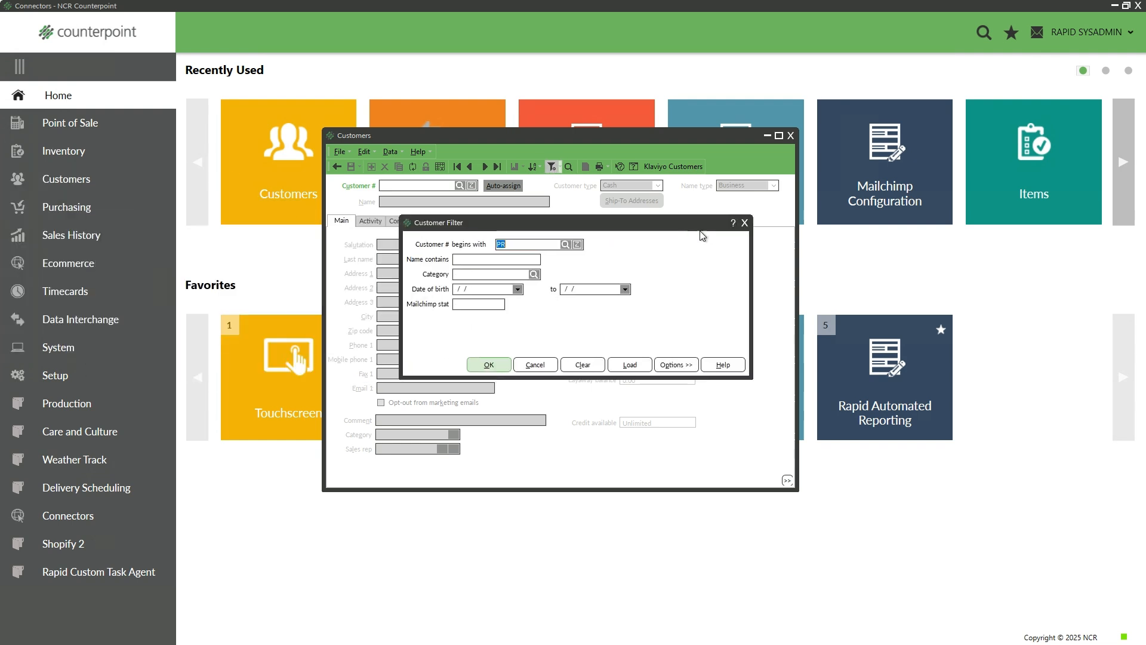
drag(727, 239, 735, 287)
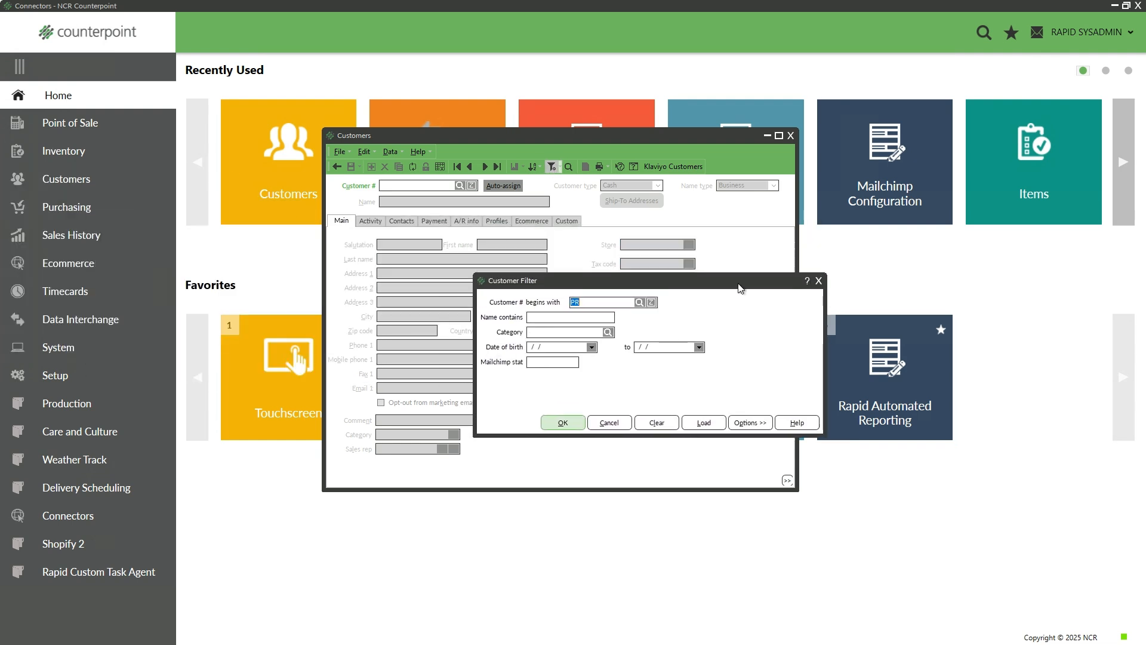
click(538, 363)
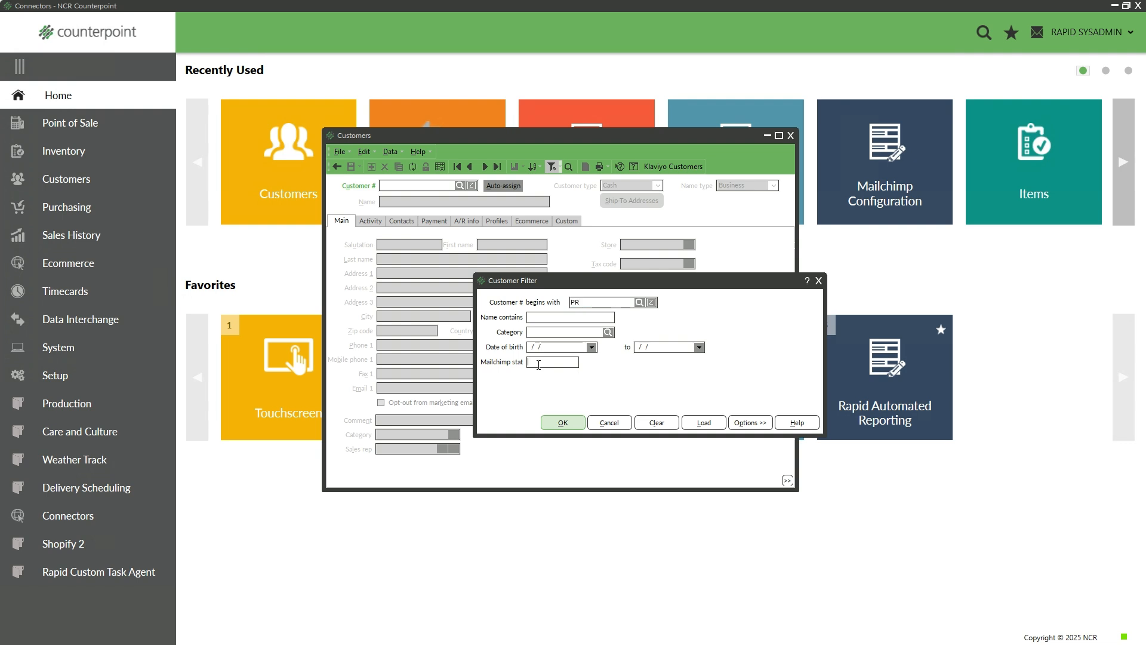
right_click(618, 371)
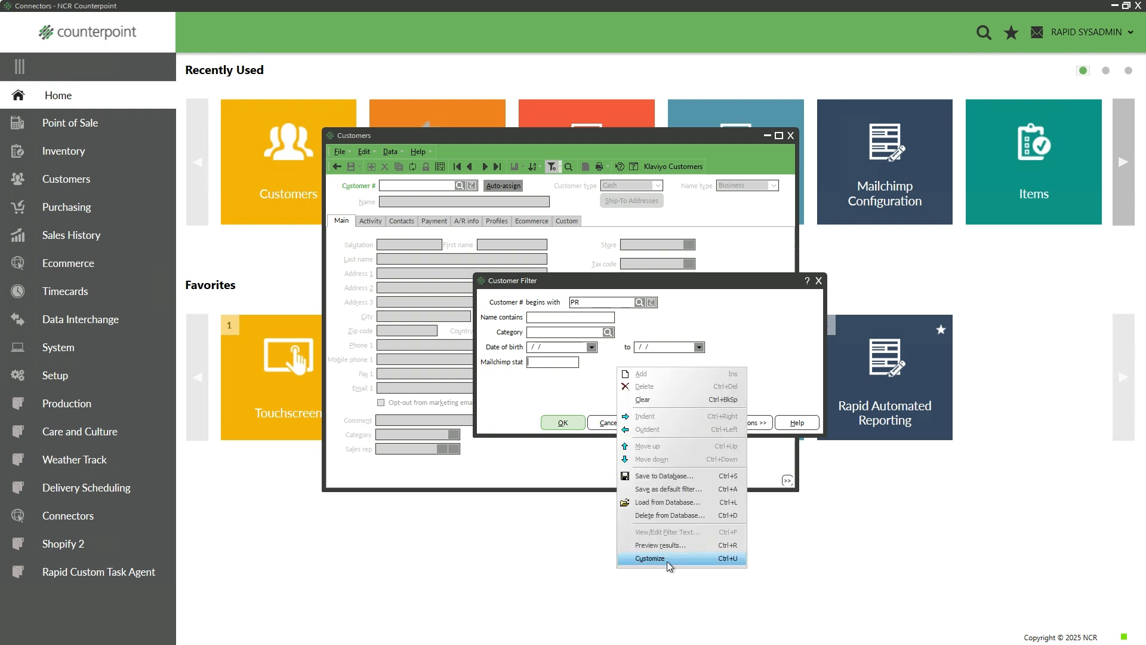
click(499, 364)
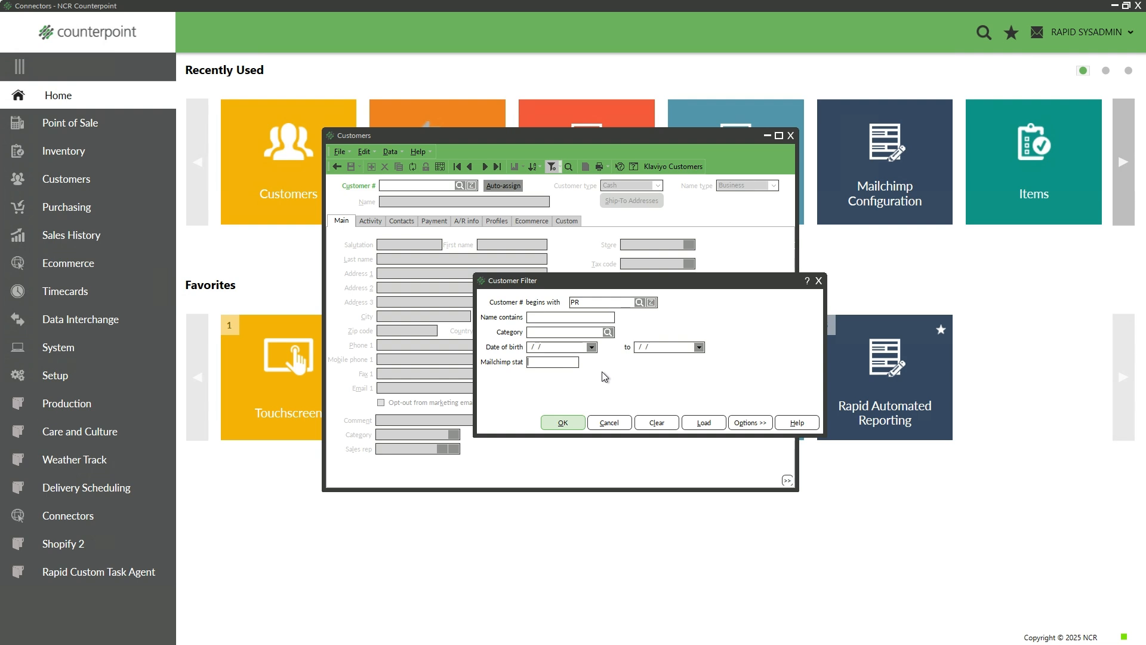
text(5)
click(562, 423)
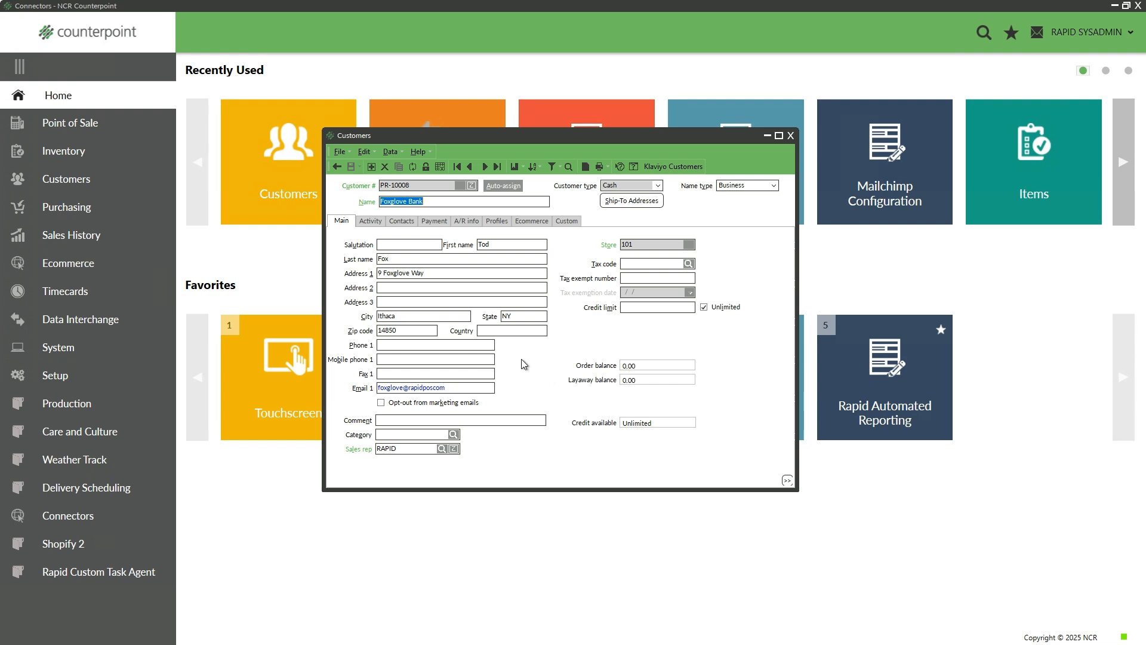
Move to the next matching customer, switch to table view, and widen the Email 1 column
click(485, 167)
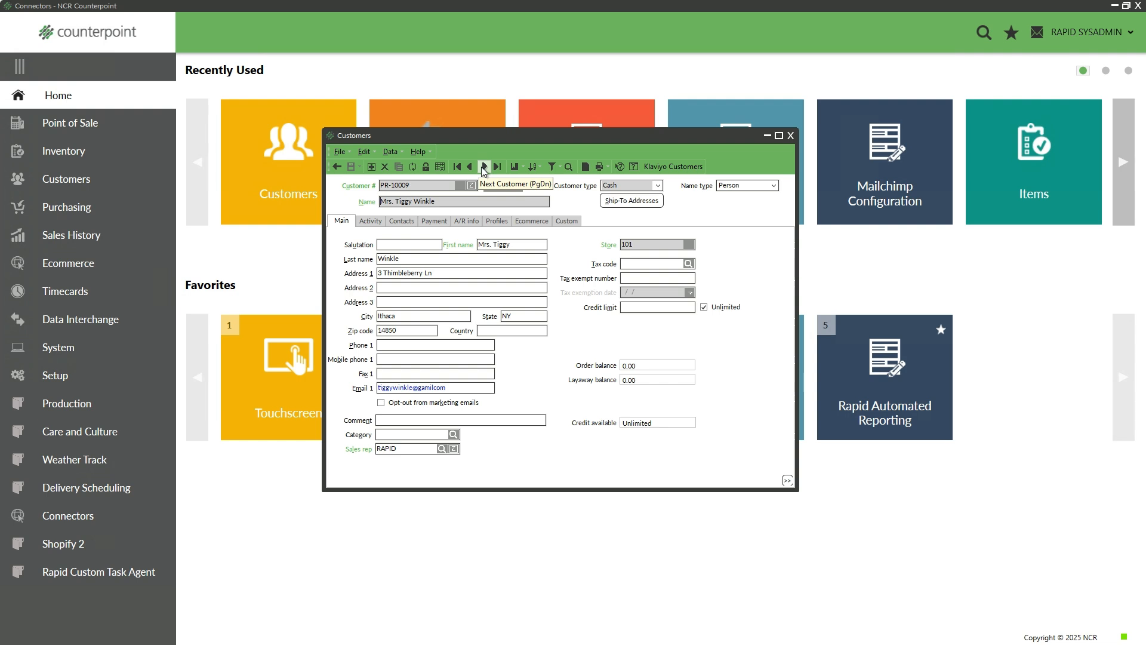
click(365, 152)
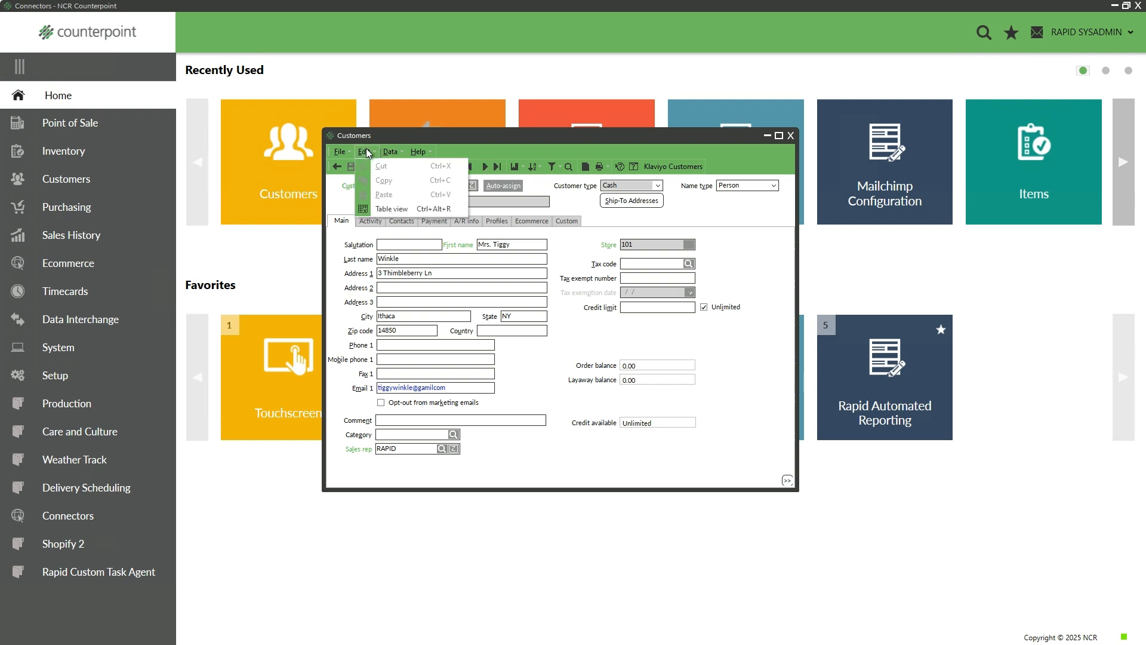
click(400, 211)
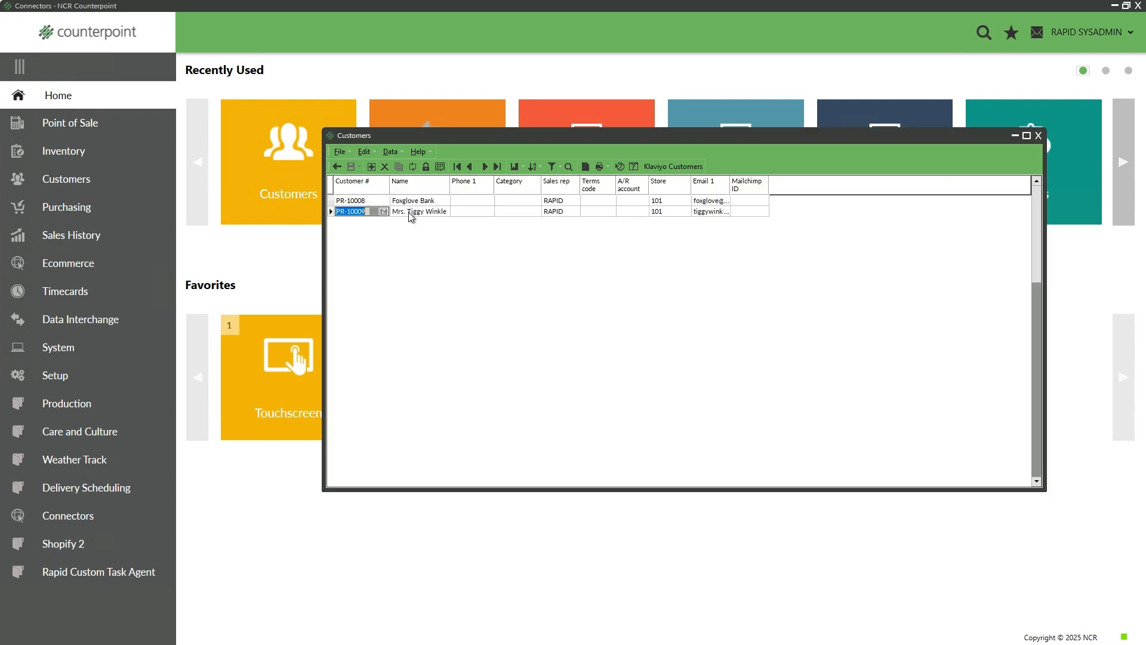
drag(728, 181, 776, 188)
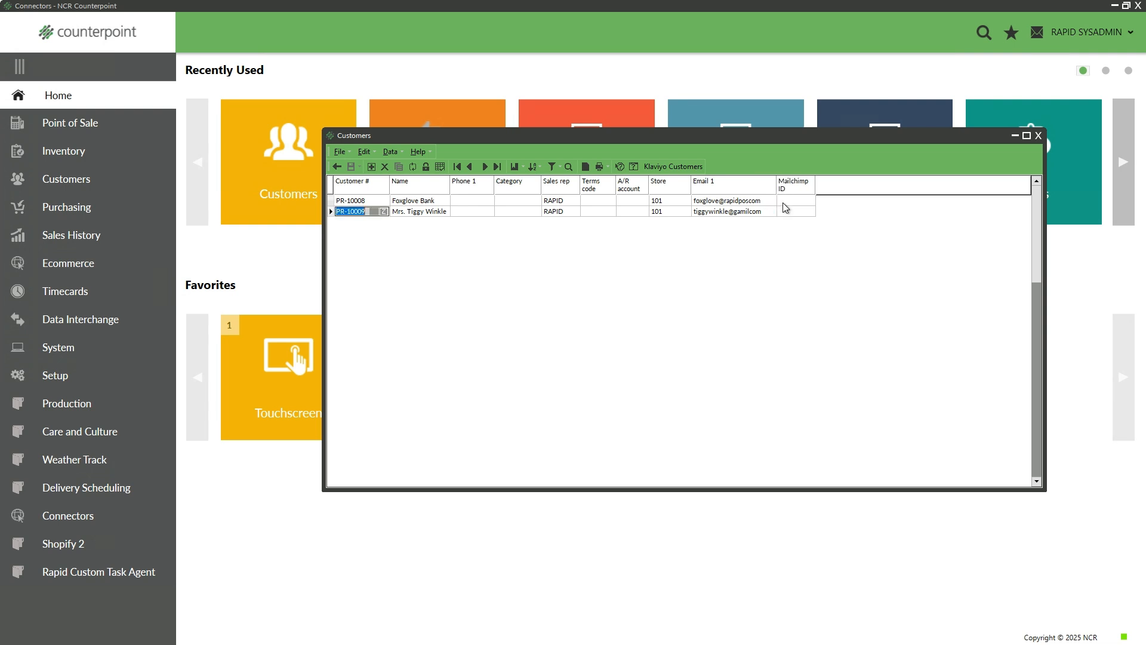
Fix the first customer's Email 1 address by adding the missing '.'
click(749, 201)
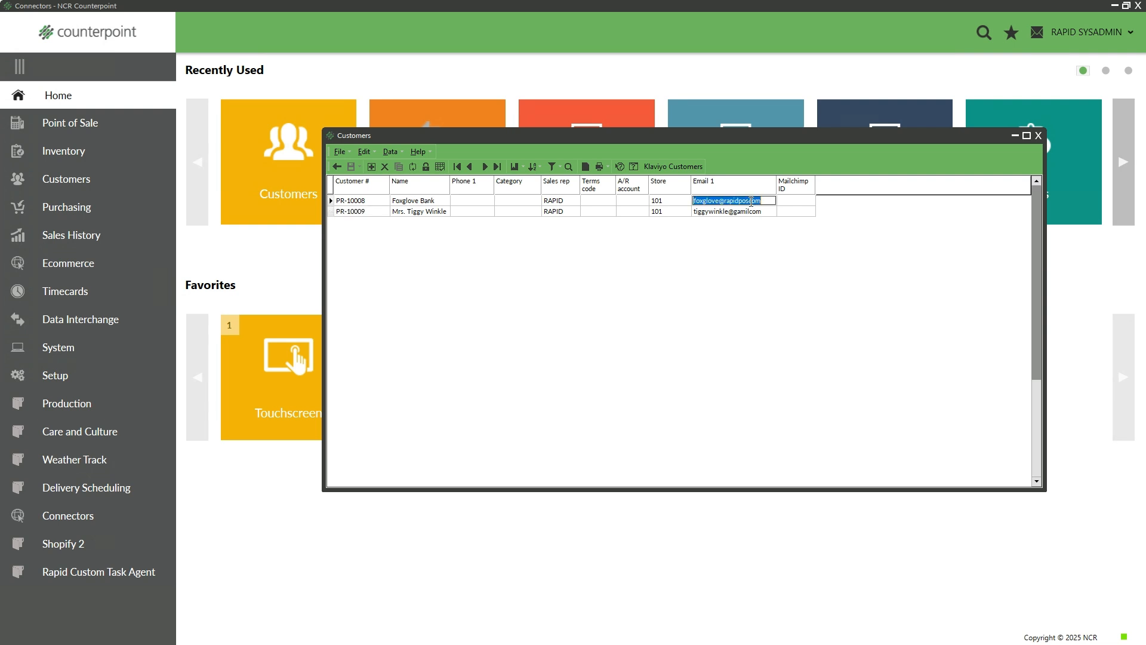
click(749, 201)
text(.)
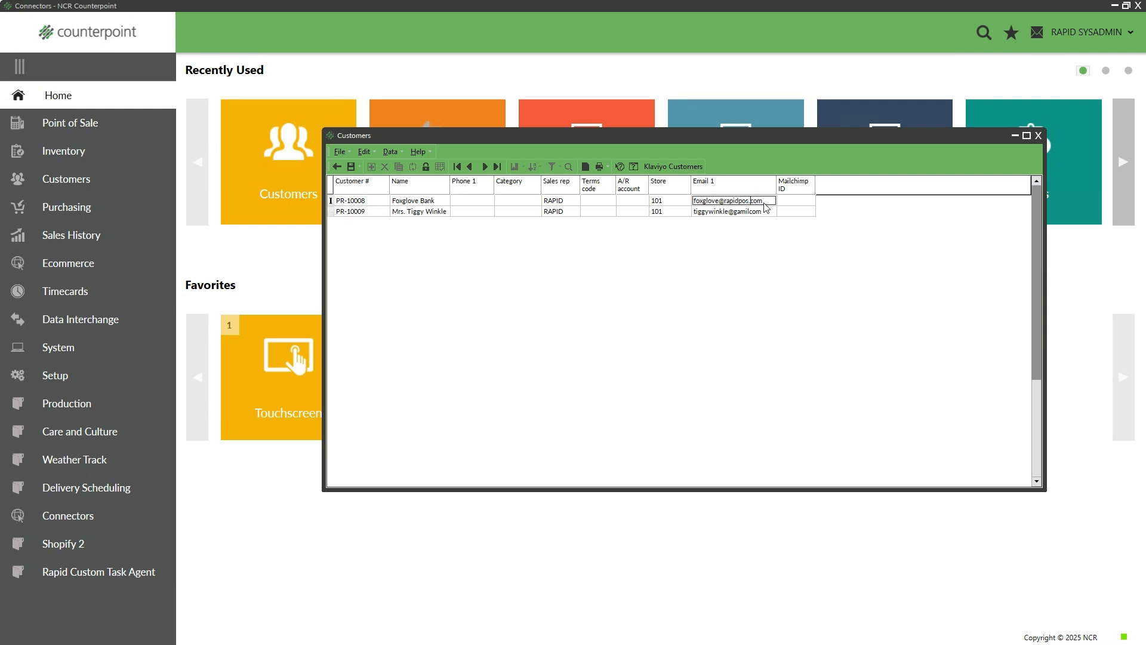
click(752, 213)
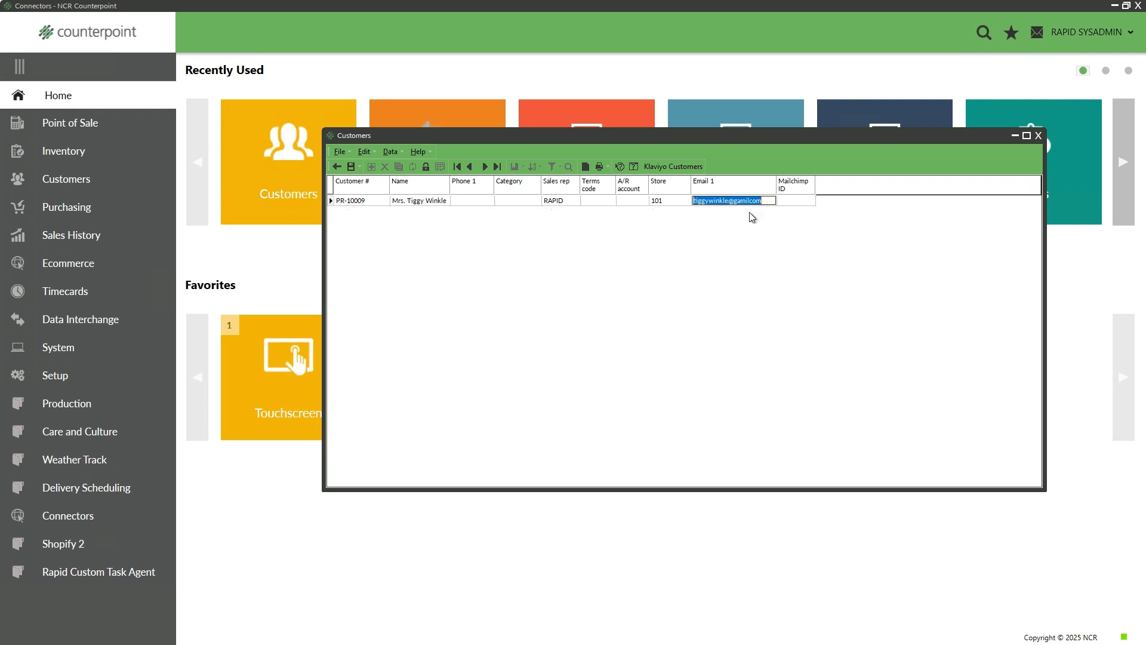
Correct the next misspelled email domain with 'masl', save, dismiss the notice, and close the list
click(749, 201)
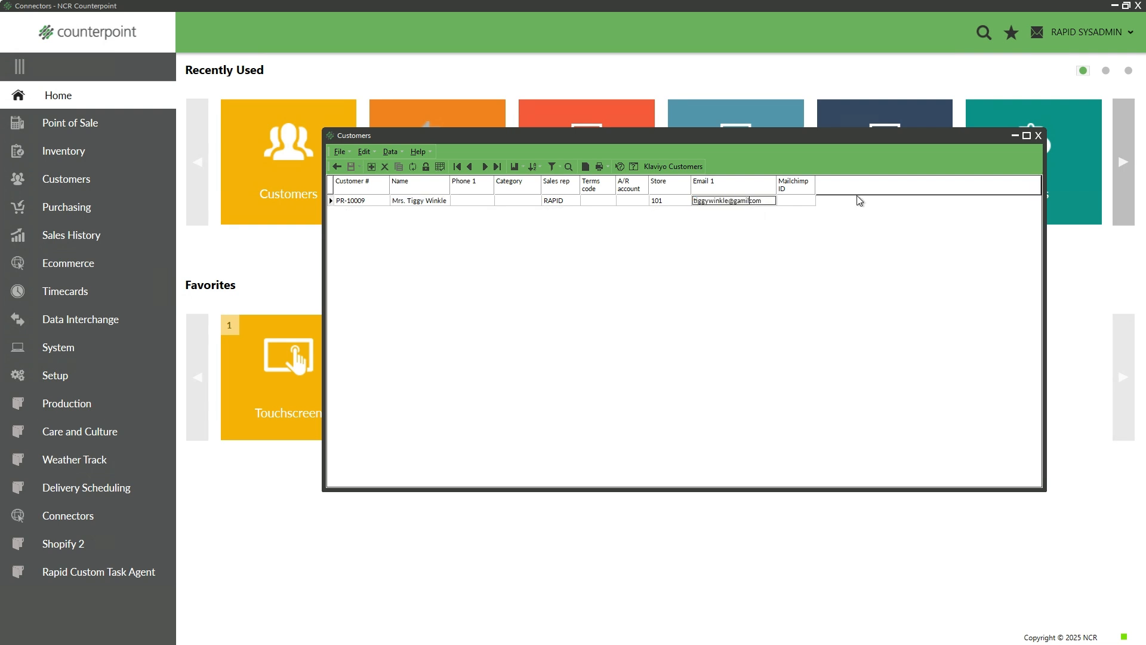
key(BackSpace)
key(BackSpace)
key(BackSpace)
key(BackSpace)
text(masl)
key(ctrl+s)
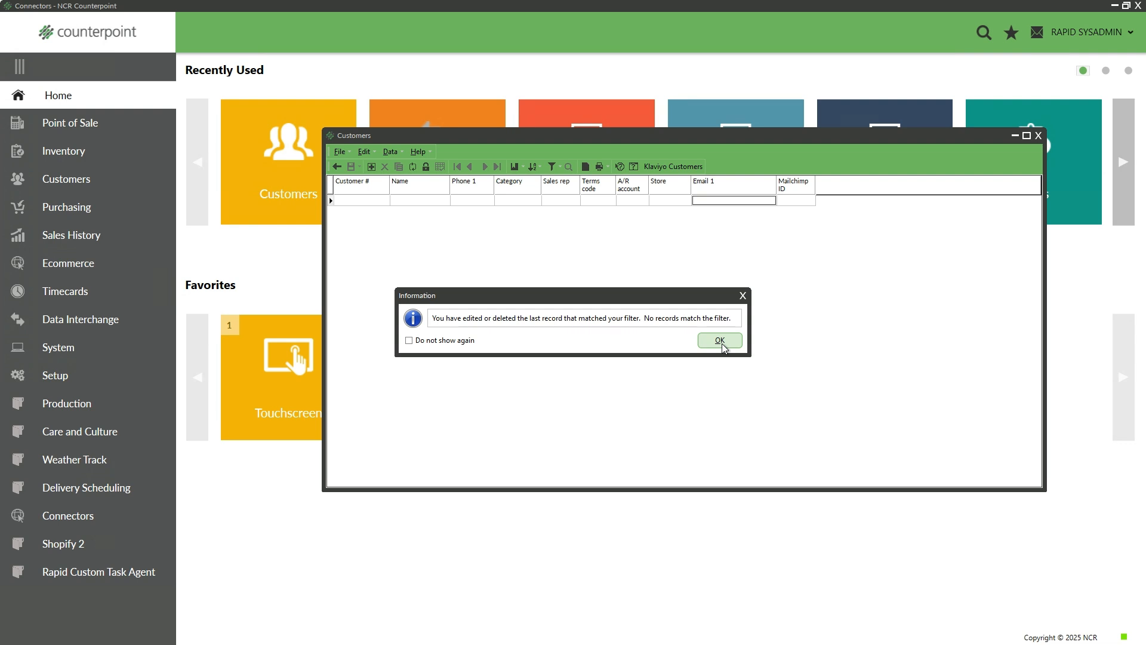
click(720, 343)
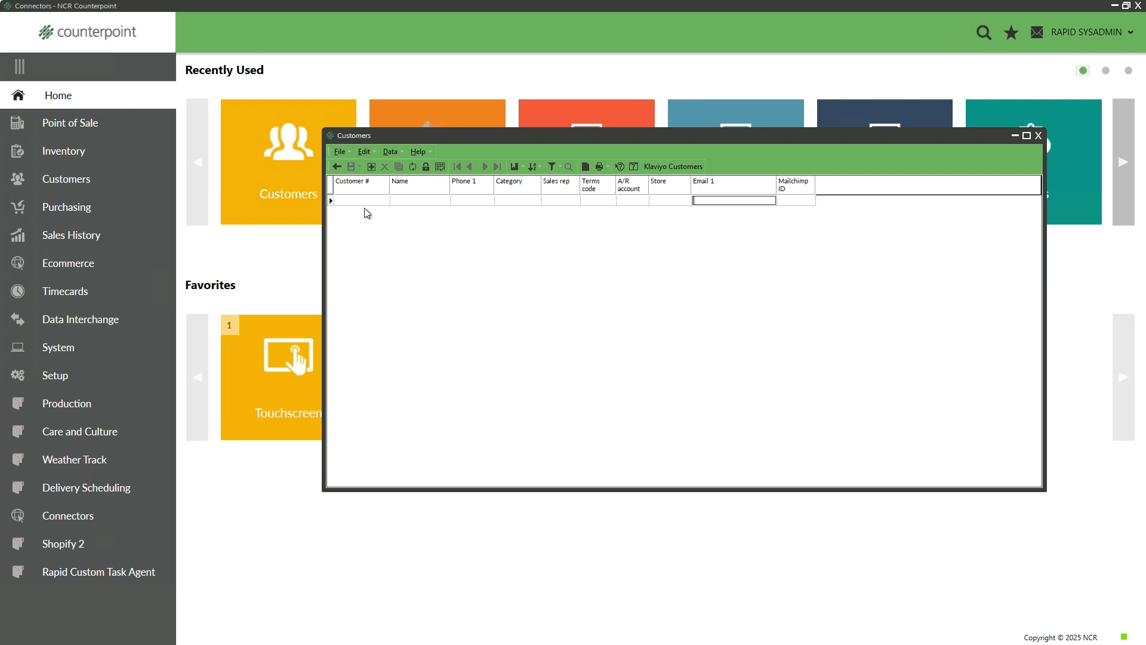
click(336, 165)
Open Customers, look up and load the first customer's full record, then close it
click(309, 178)
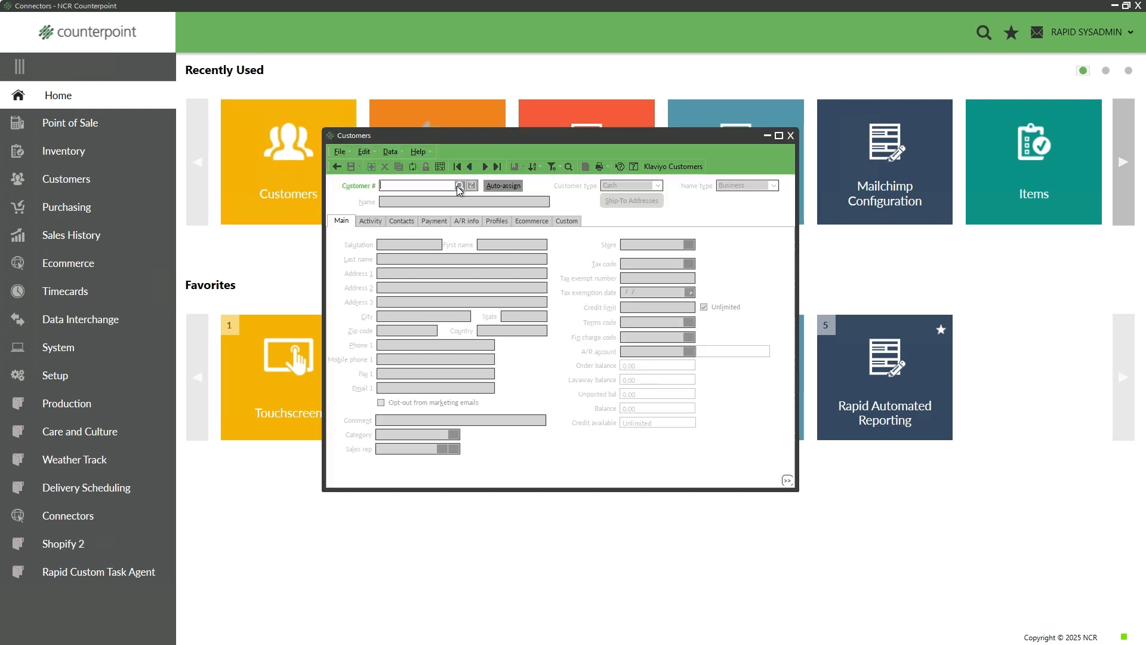
click(460, 186)
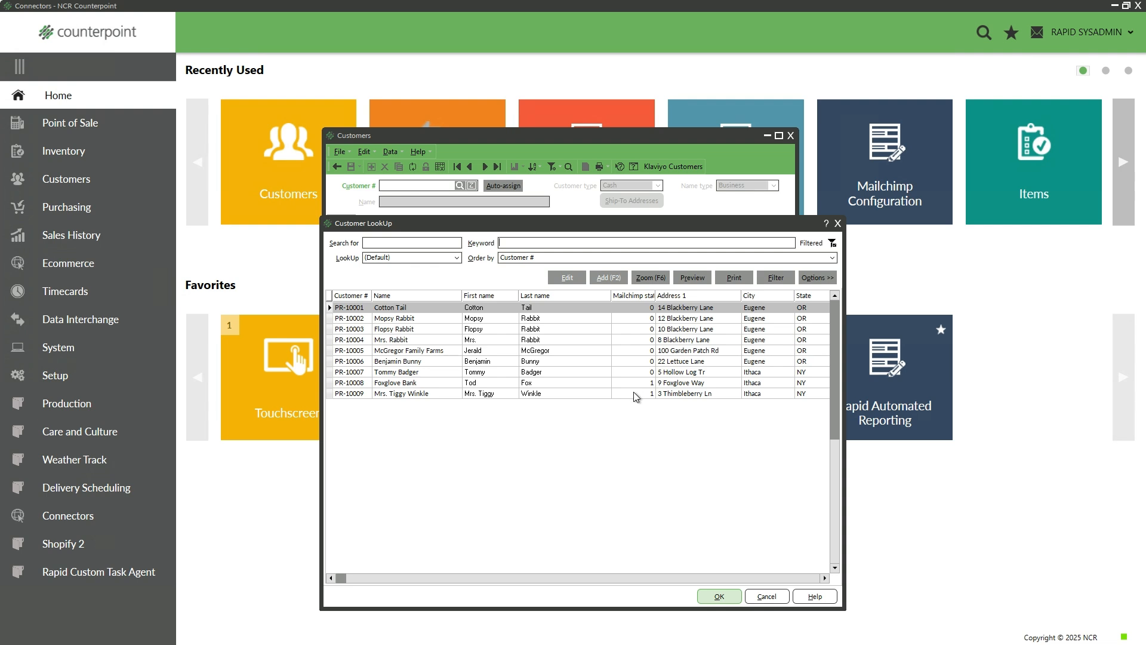
click(729, 597)
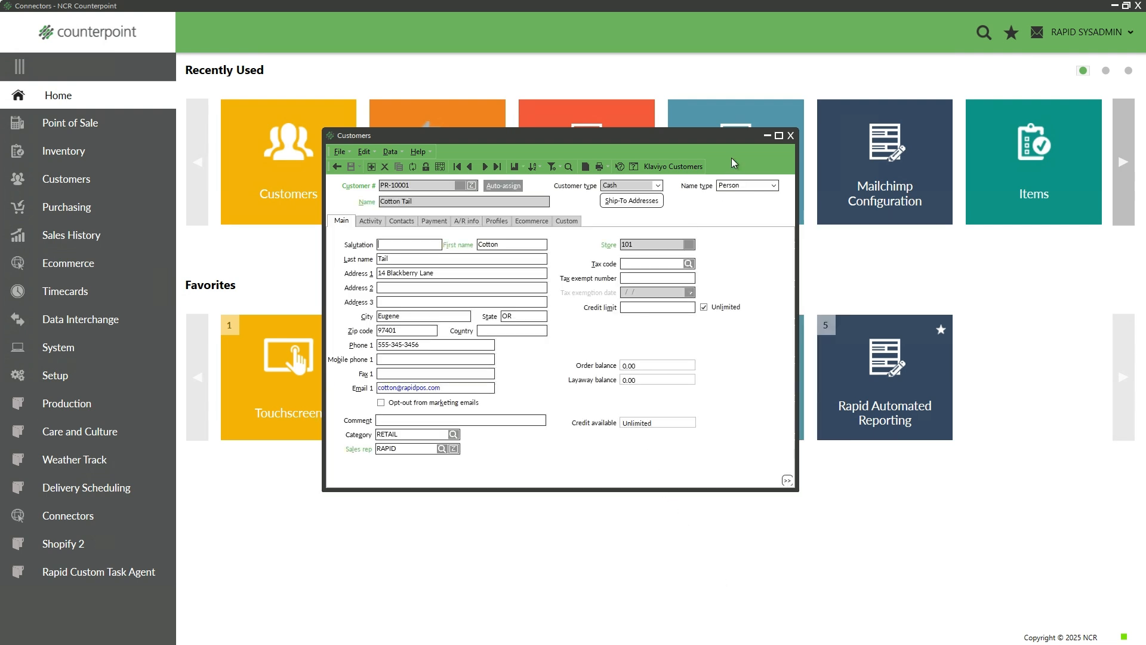
click(790, 135)
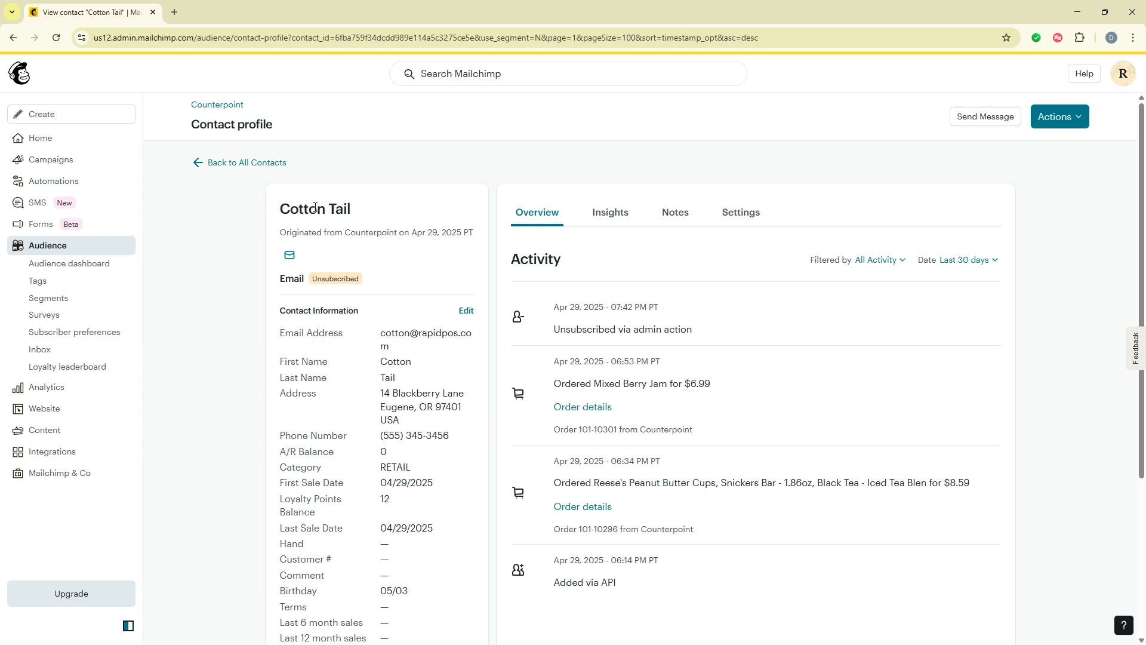
Reload the contact profile, view another contact's orders, then go to the audience's Segments
click(58, 39)
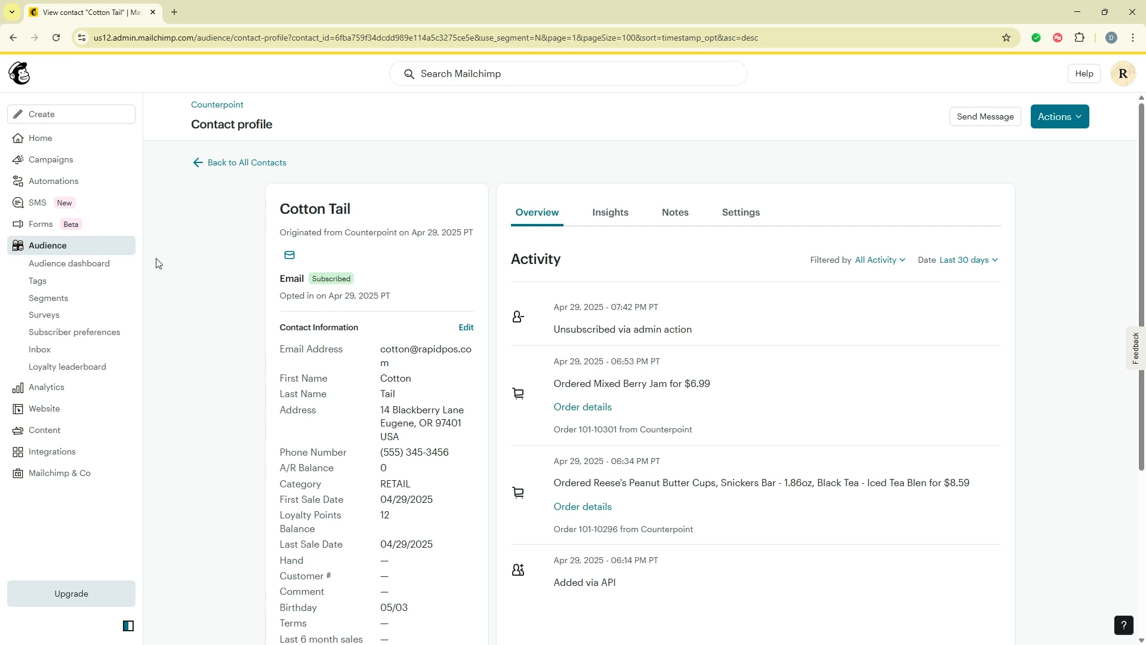
click(57, 249)
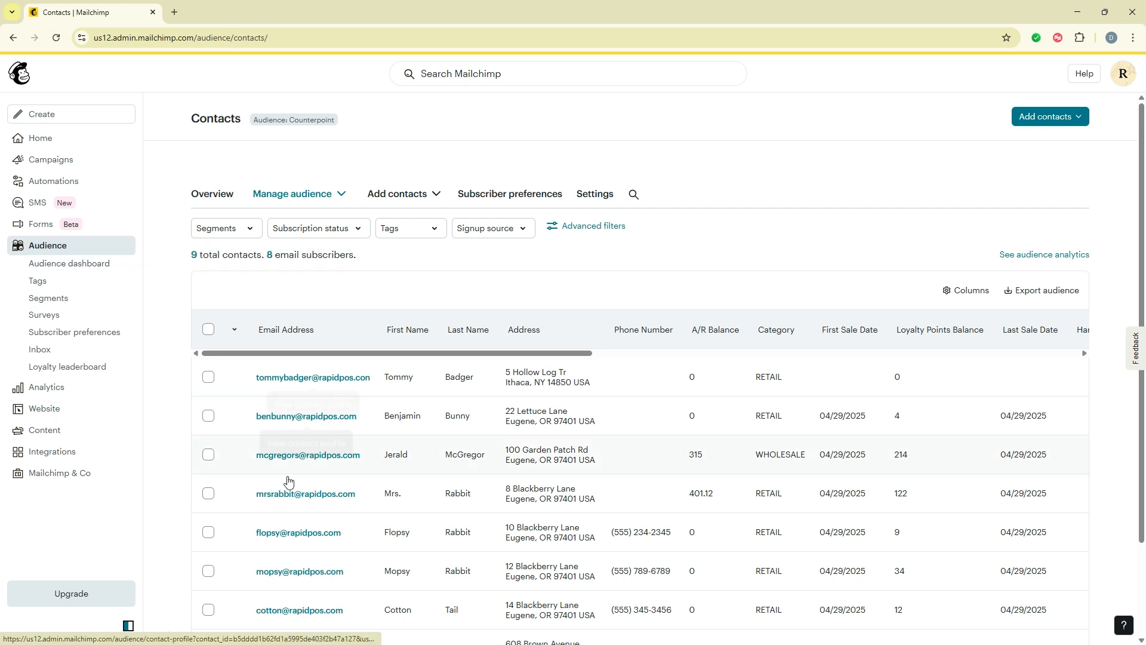
click(290, 532)
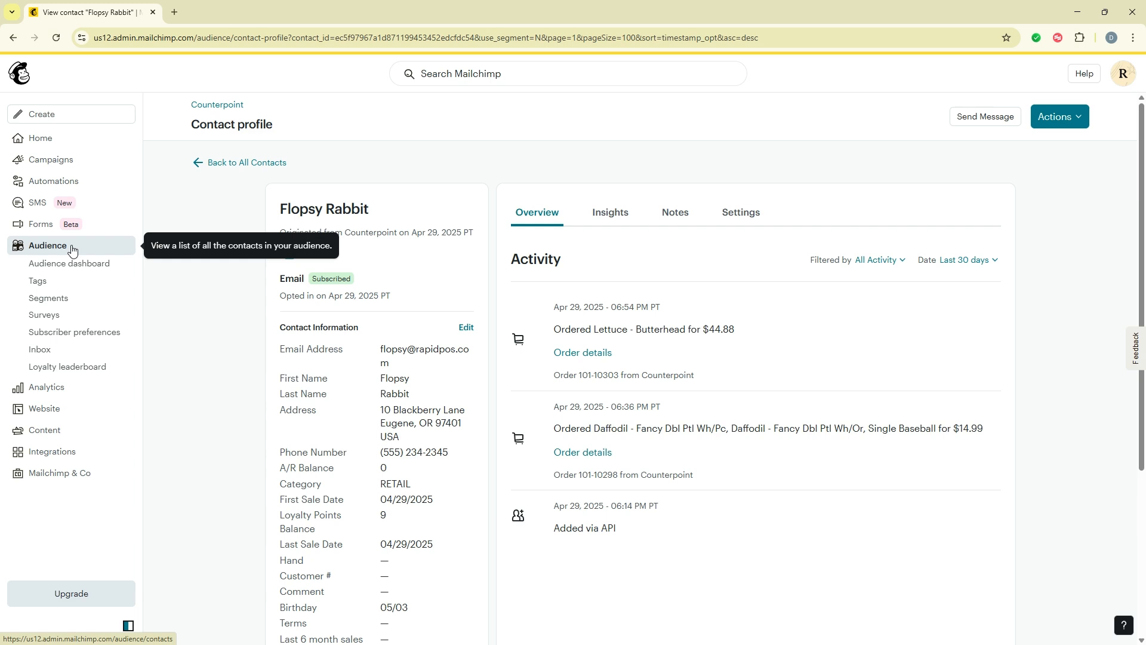
click(65, 304)
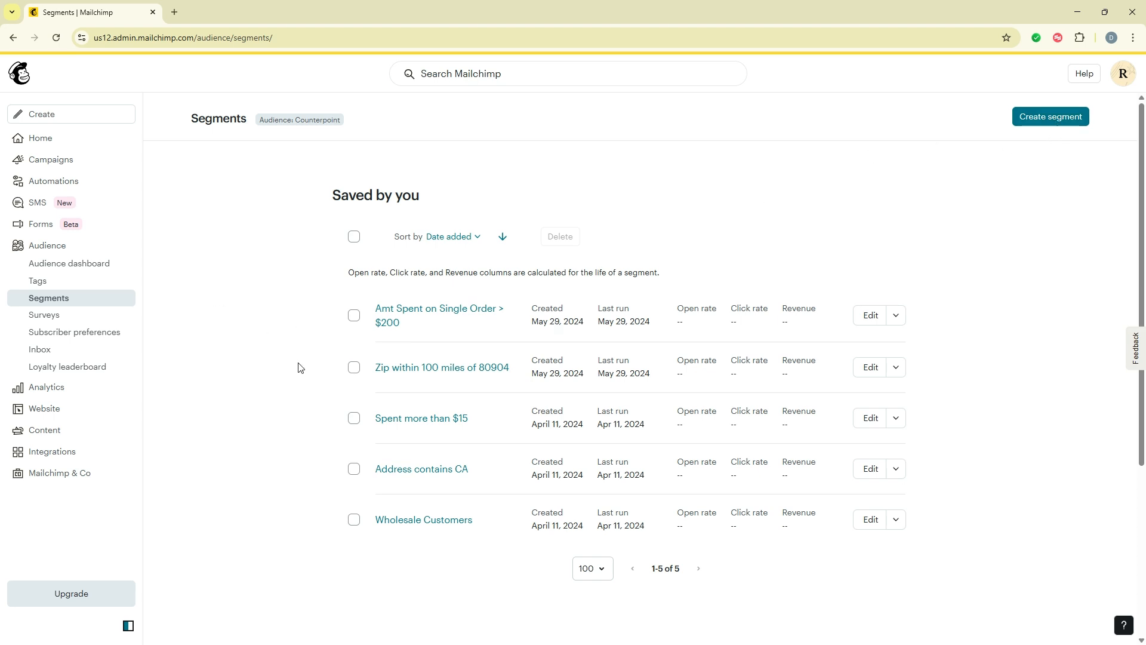
Start a new segment and scroll the filter list down to the E-commerce activity options
click(1051, 120)
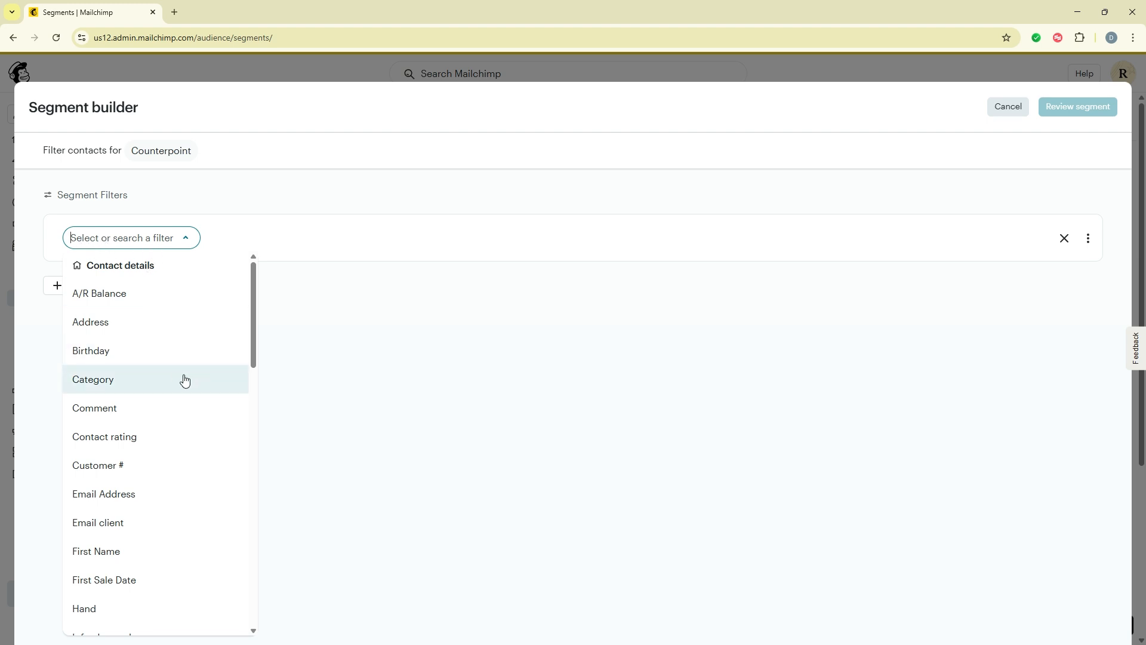
scroll(180, 401, down, 3)
scroll(182, 401, down, 3)
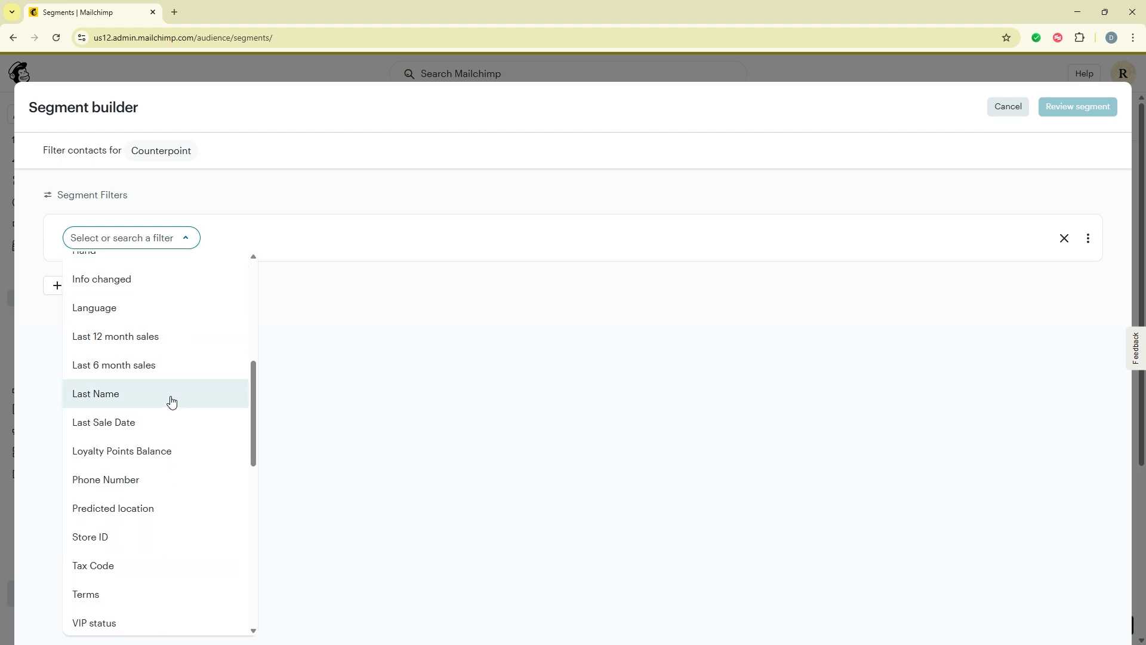
scroll(179, 401, down, 2)
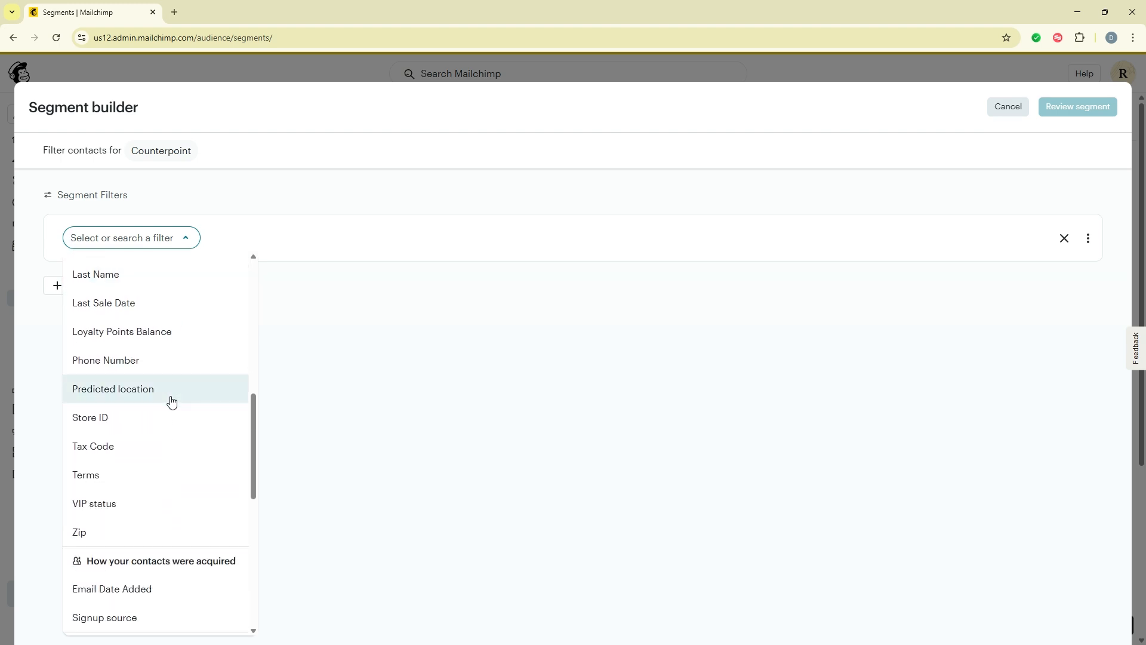
scroll(171, 402, down, 6)
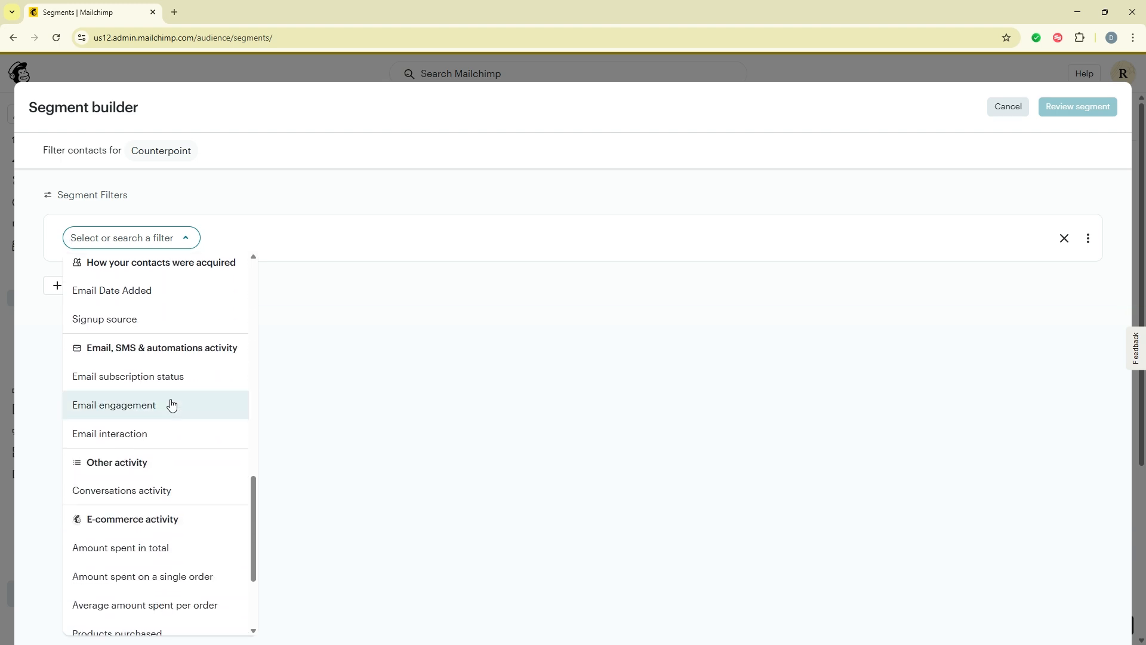
scroll(171, 404, down, 1)
scroll(171, 404, down, 1)
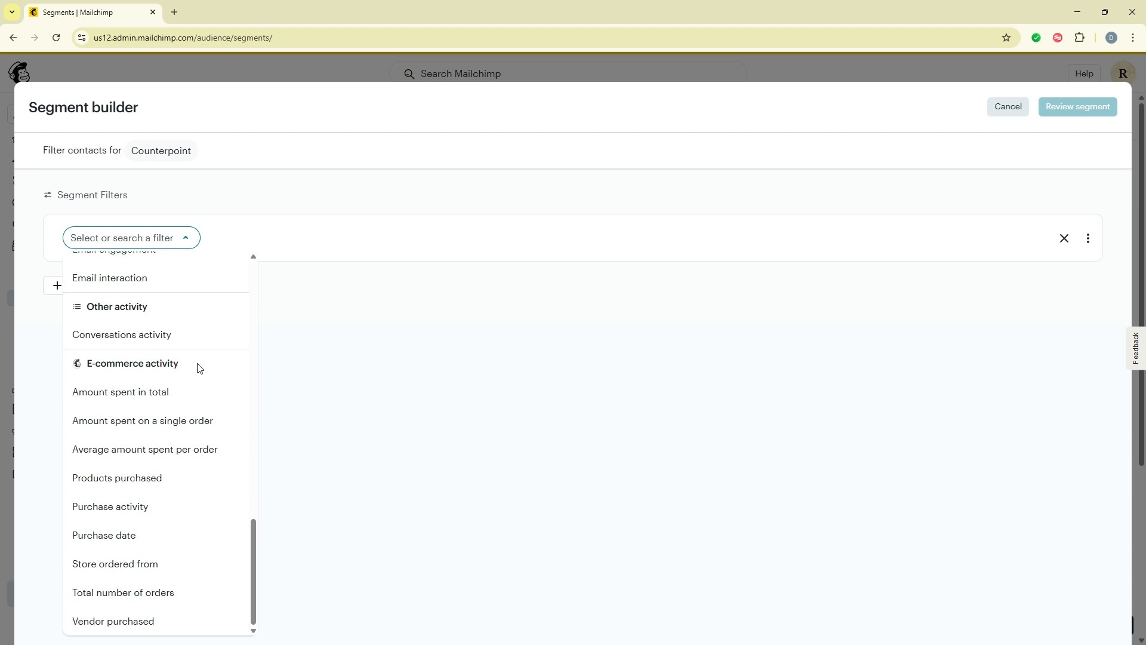
Filter the segment on Vendor purchased contains 'vegetables' and preview its 4 matching contacts
click(157, 623)
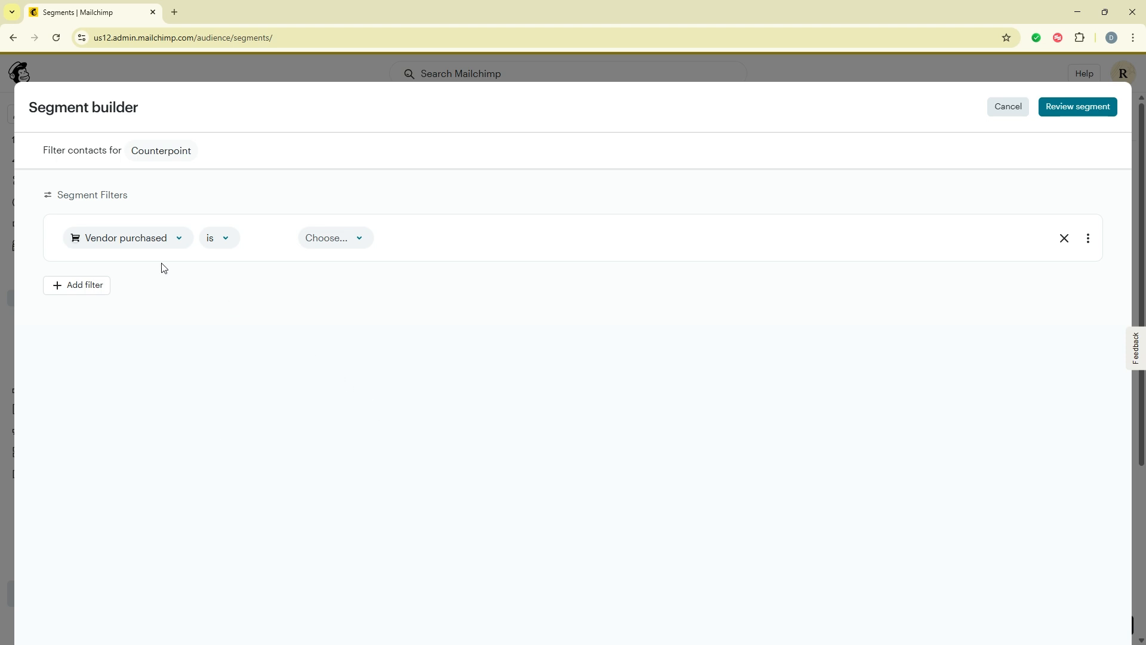
click(215, 250)
click(240, 326)
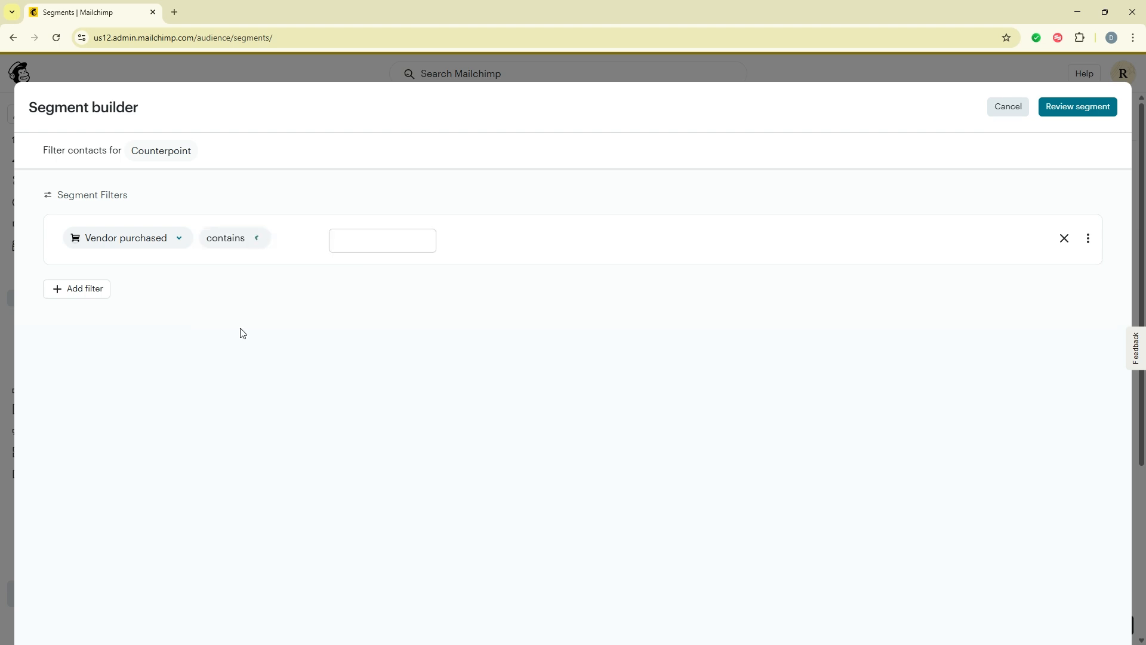
click(382, 247)
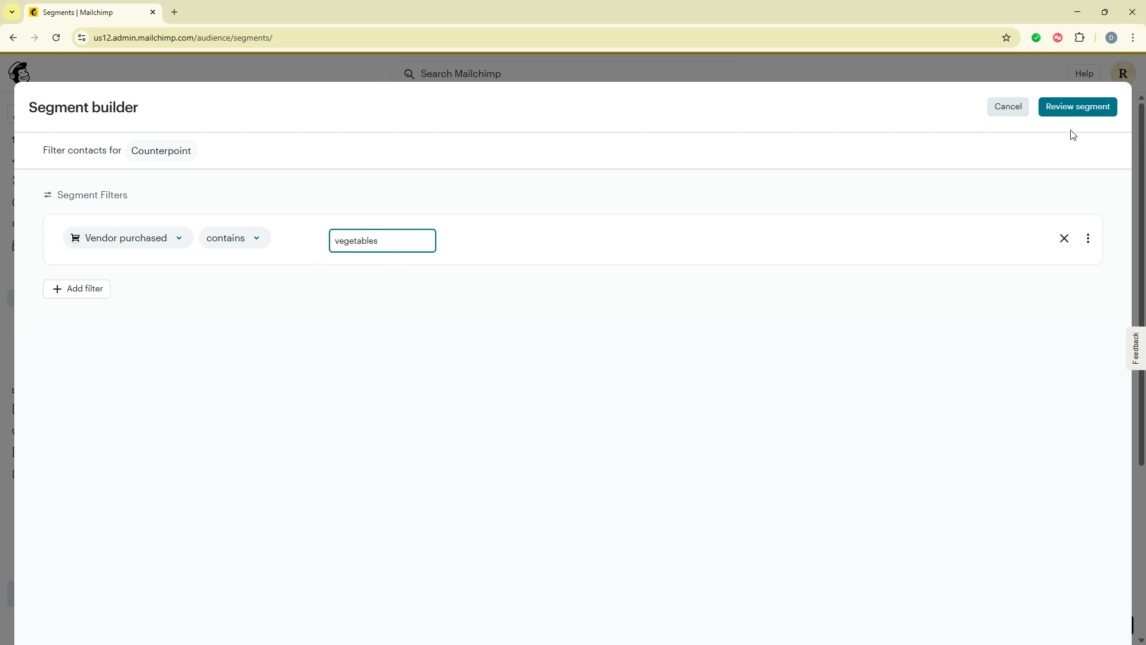
click(1076, 108)
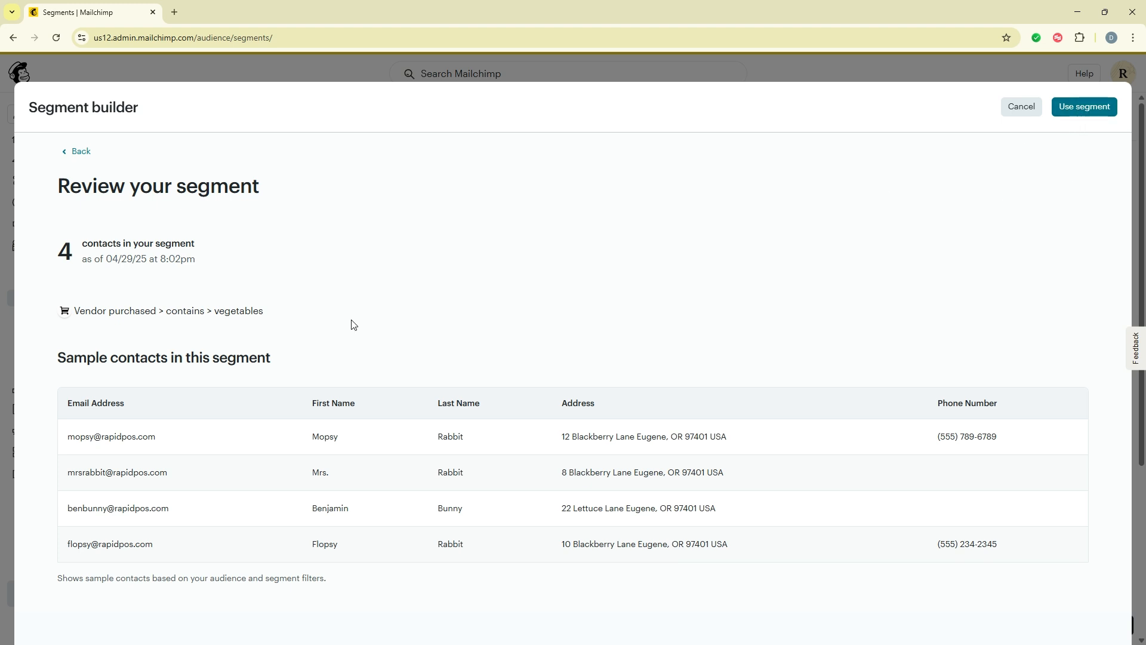
Add a second segment condition requiring a Birthday month of May
click(84, 152)
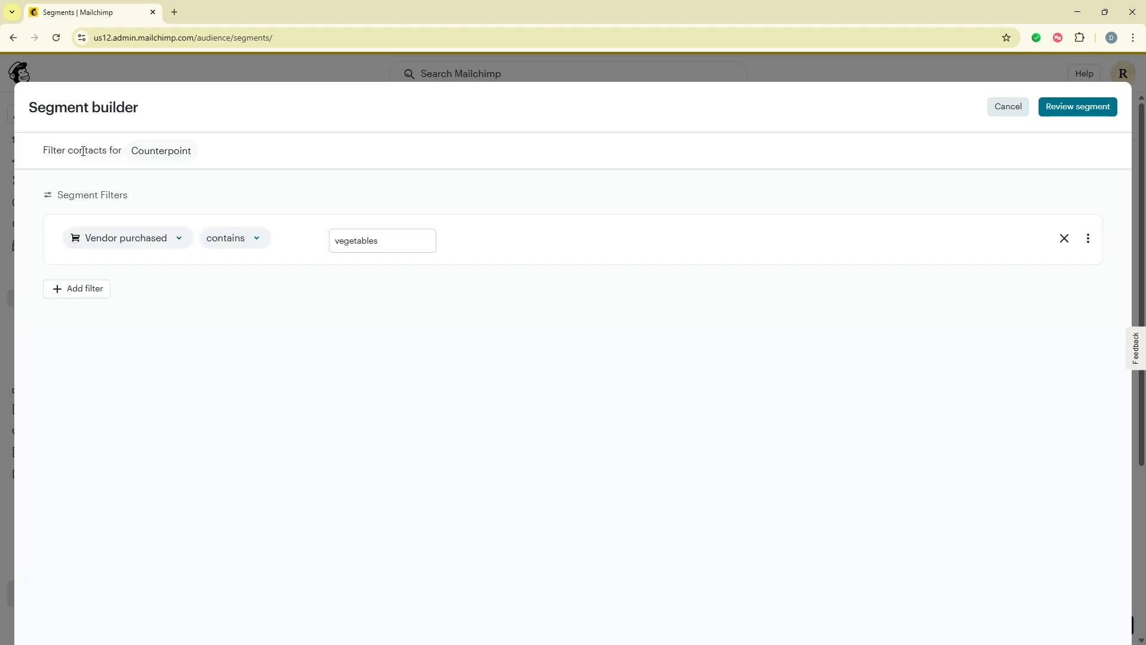
click(74, 289)
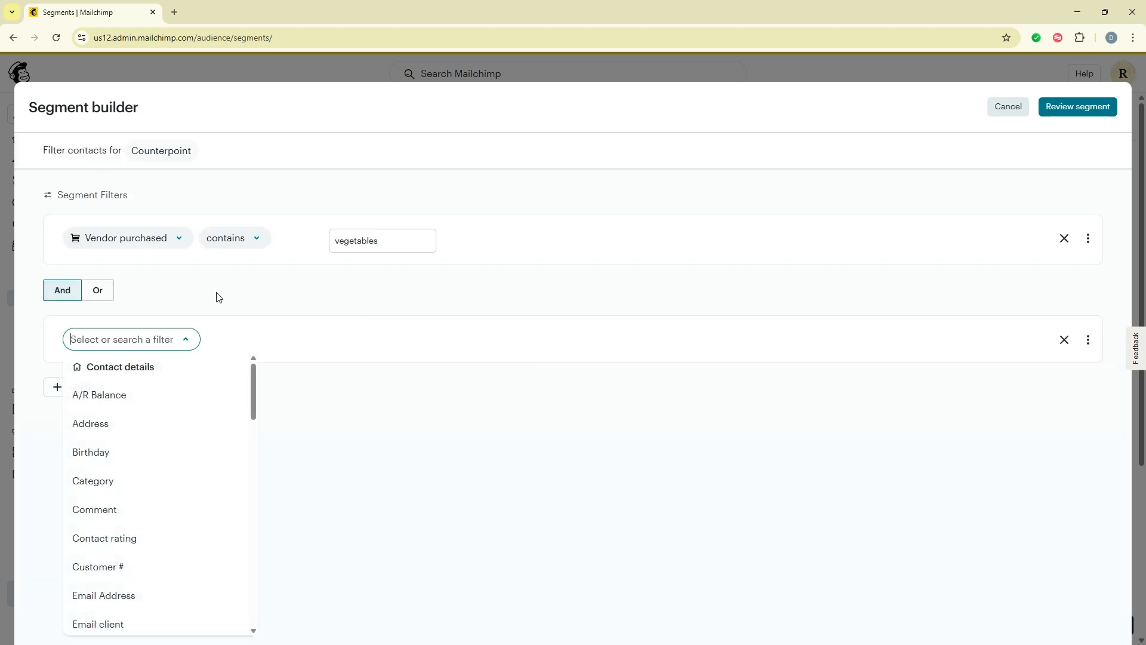
click(111, 457)
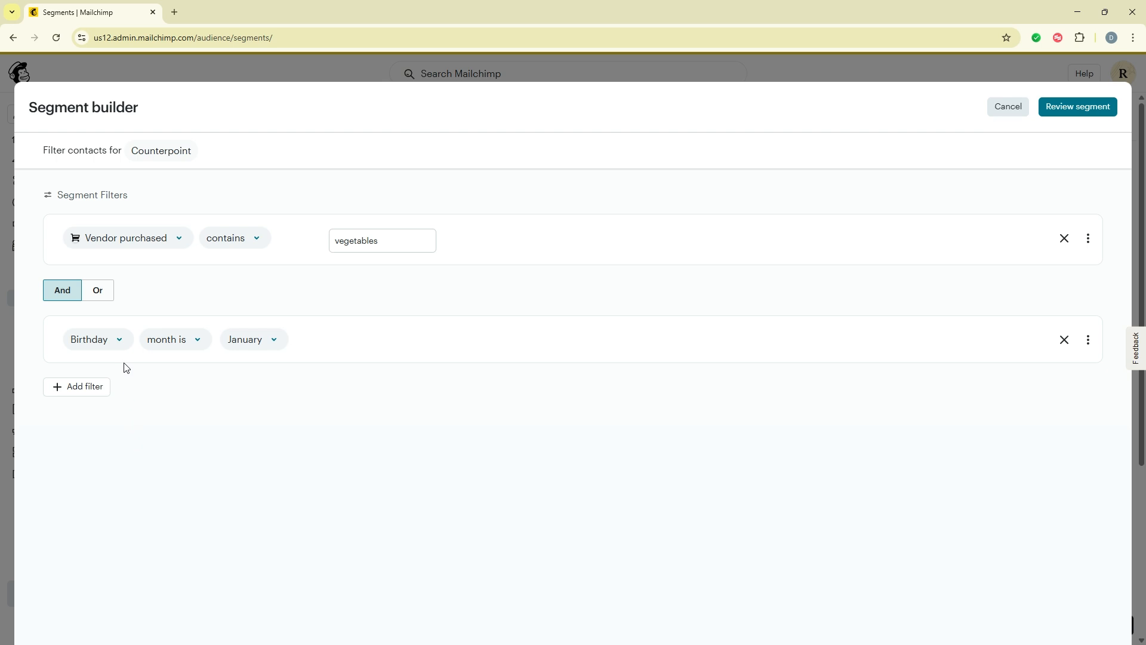
click(254, 343)
click(263, 482)
Add a Category is Retail filter, review the 2 matching contacts, and choose Use segment
click(92, 386)
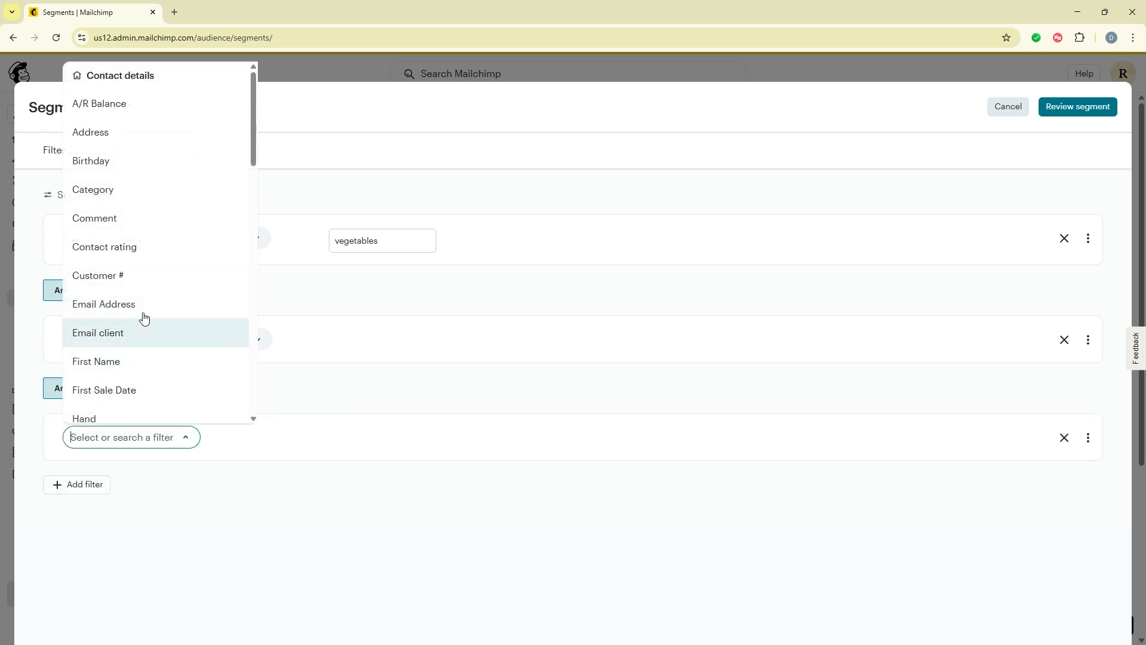
click(131, 197)
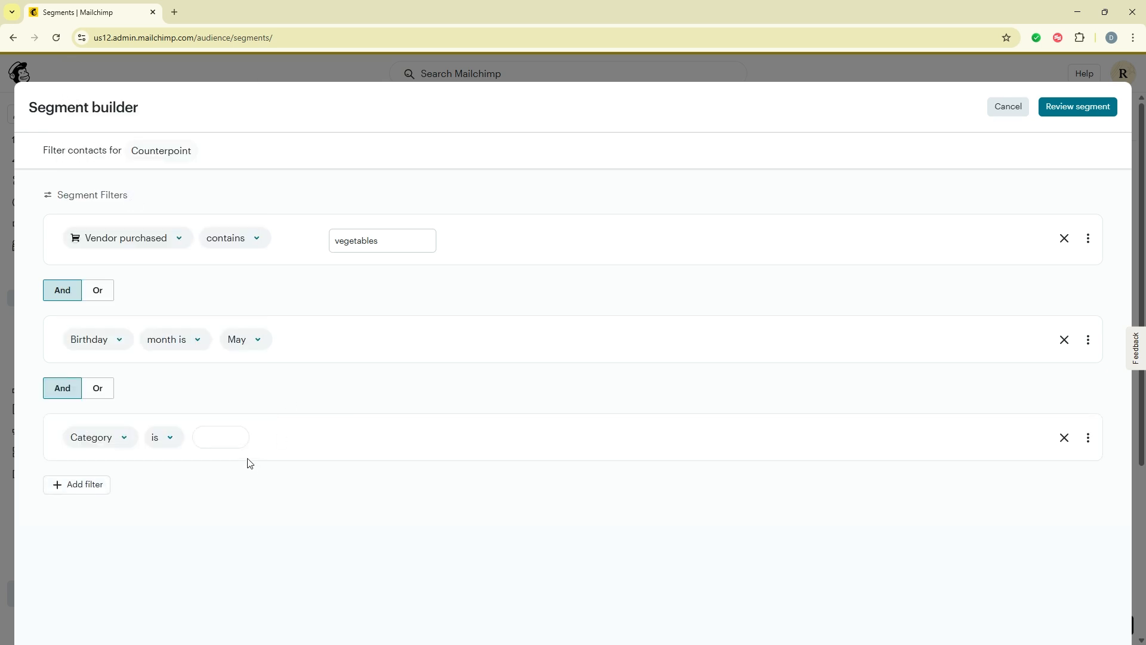
click(217, 443)
text(Retail)
click(287, 481)
click(1079, 113)
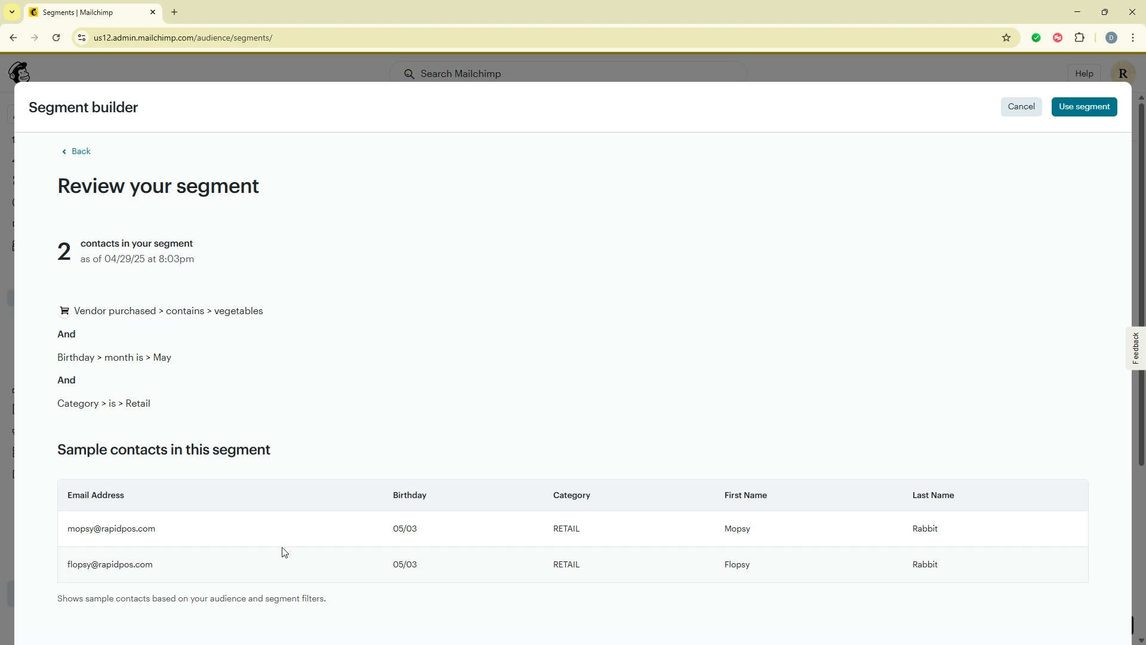
click(1079, 107)
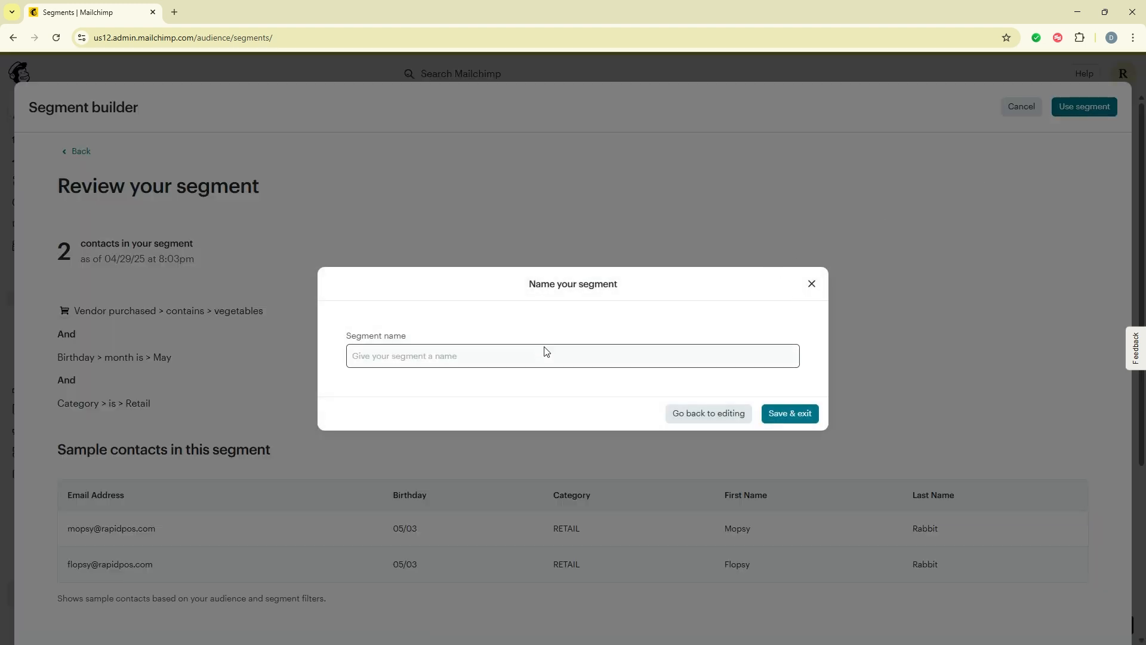
Save the segment as 'Vegetables May Retail', then switch to NCR Counterpoint
click(541, 364)
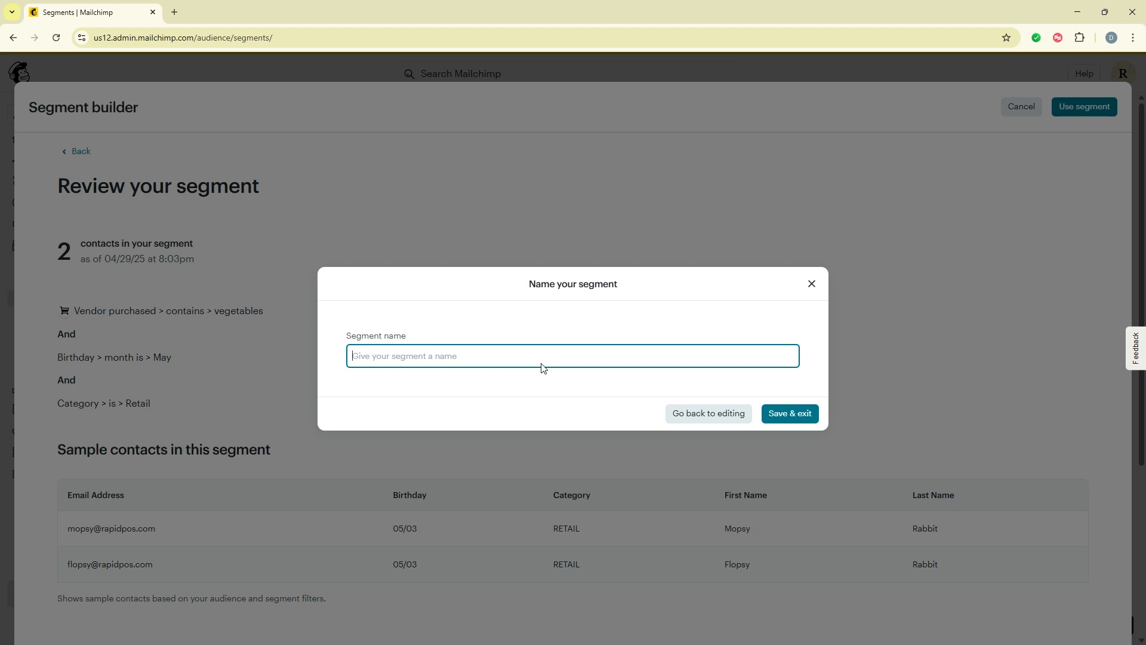
text(Vegetables May Retail)
click(796, 413)
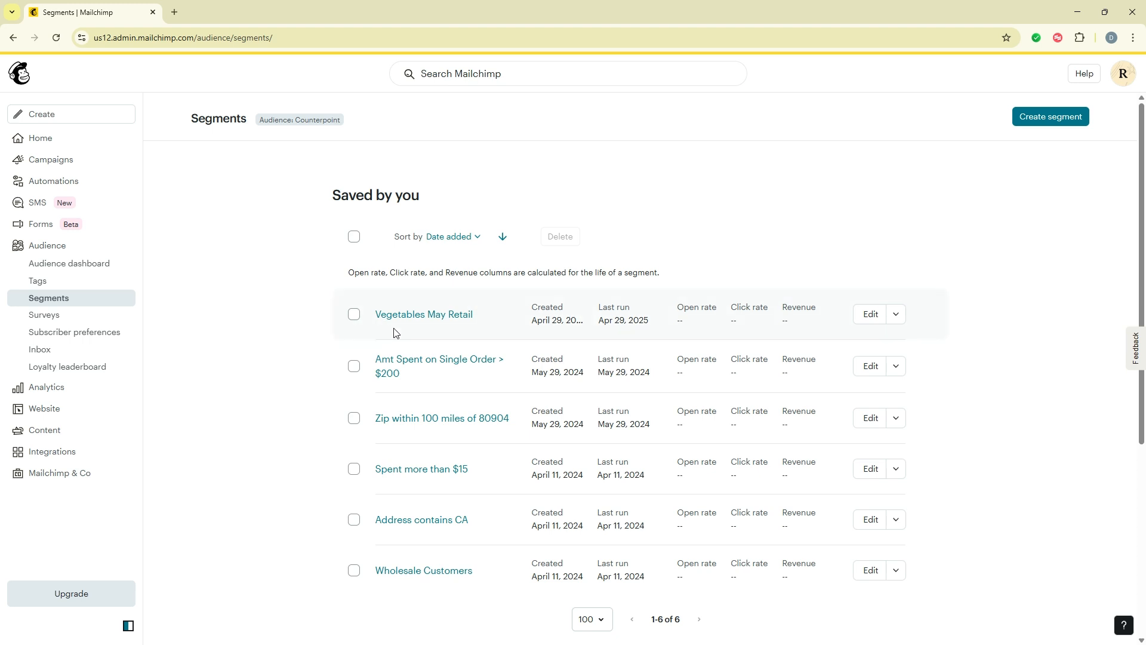
key(alt+Tab)
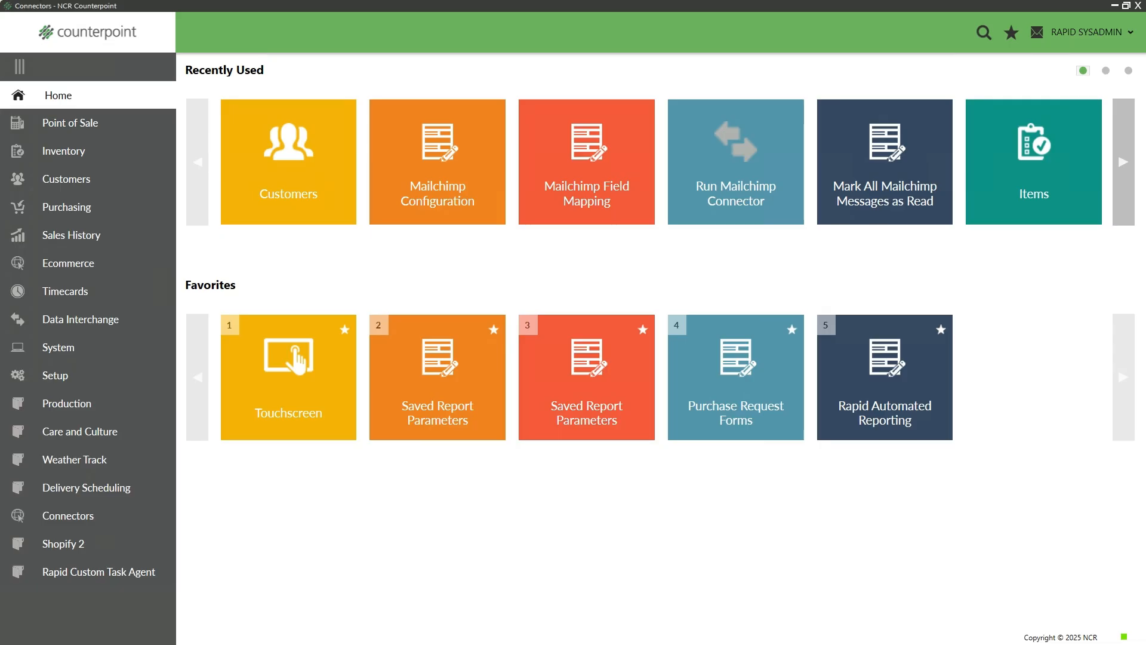
Start a touchscreen ticket and add a new customer with customer number, first and last name
click(314, 386)
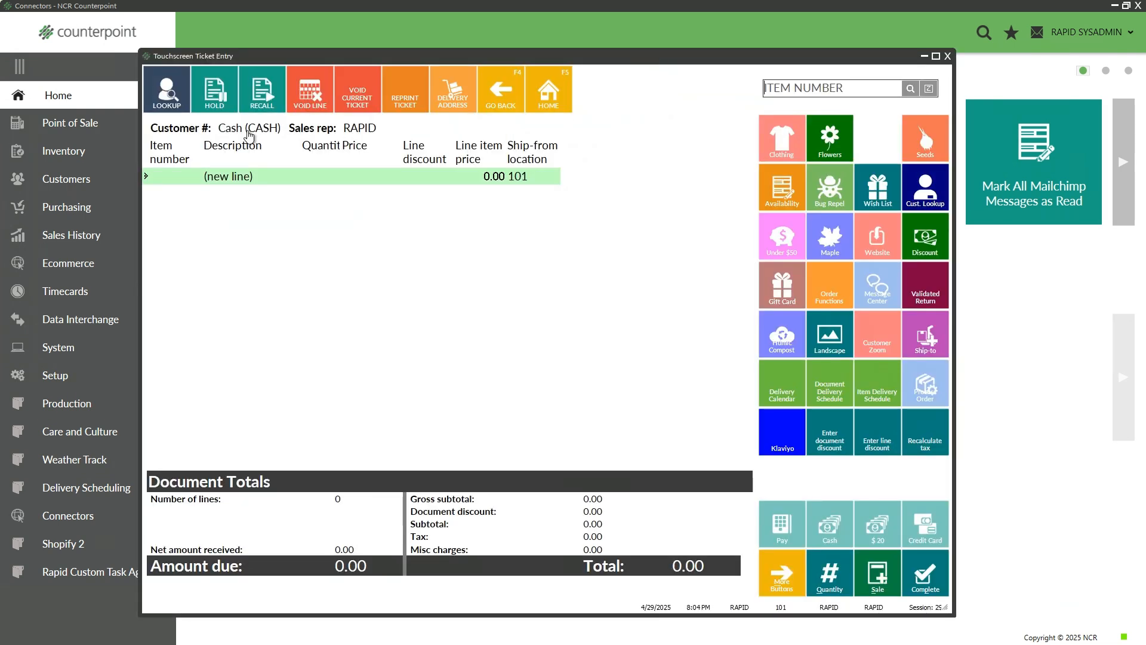
click(248, 133)
click(610, 278)
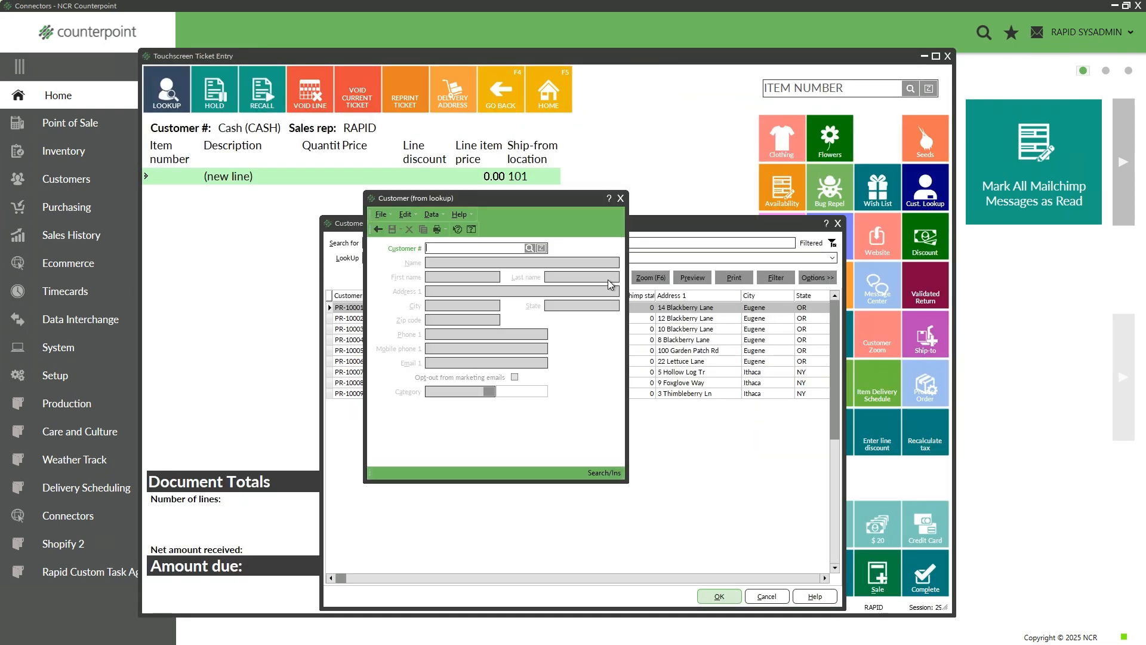
text(PE)
text(-10010)
key(Tab)
text(Peter Rabb)
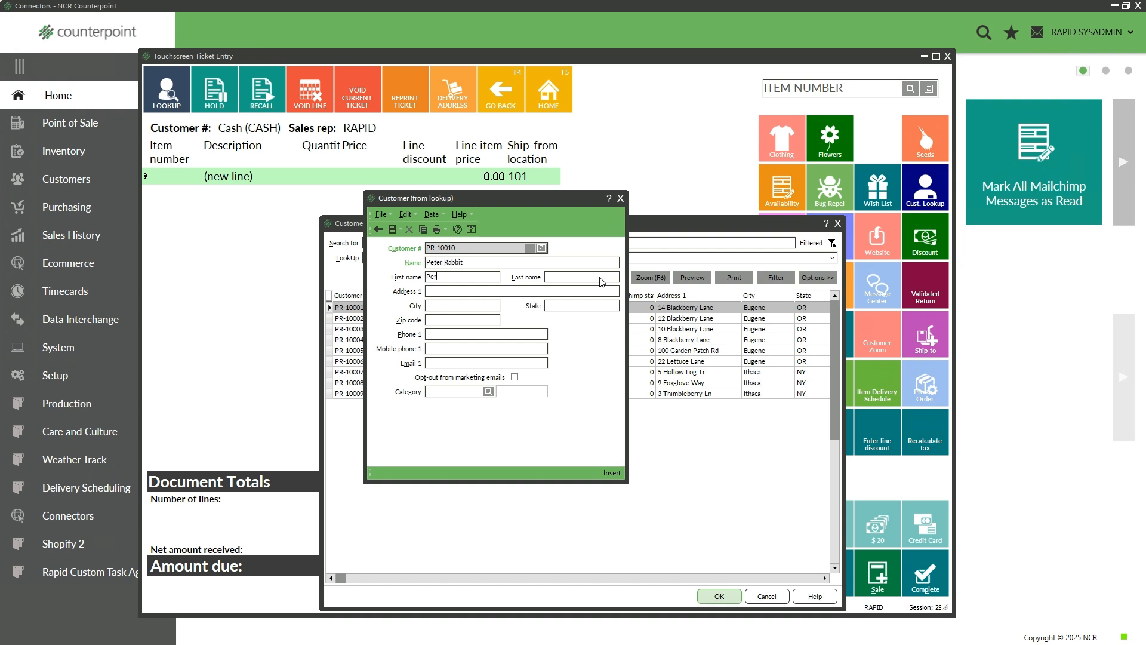
text(Peter)
key(Tab)
text(Rabbi)
Give the customer an e-mail address and RETAIL category, save it, and attach it to the ticket
key(Tab)
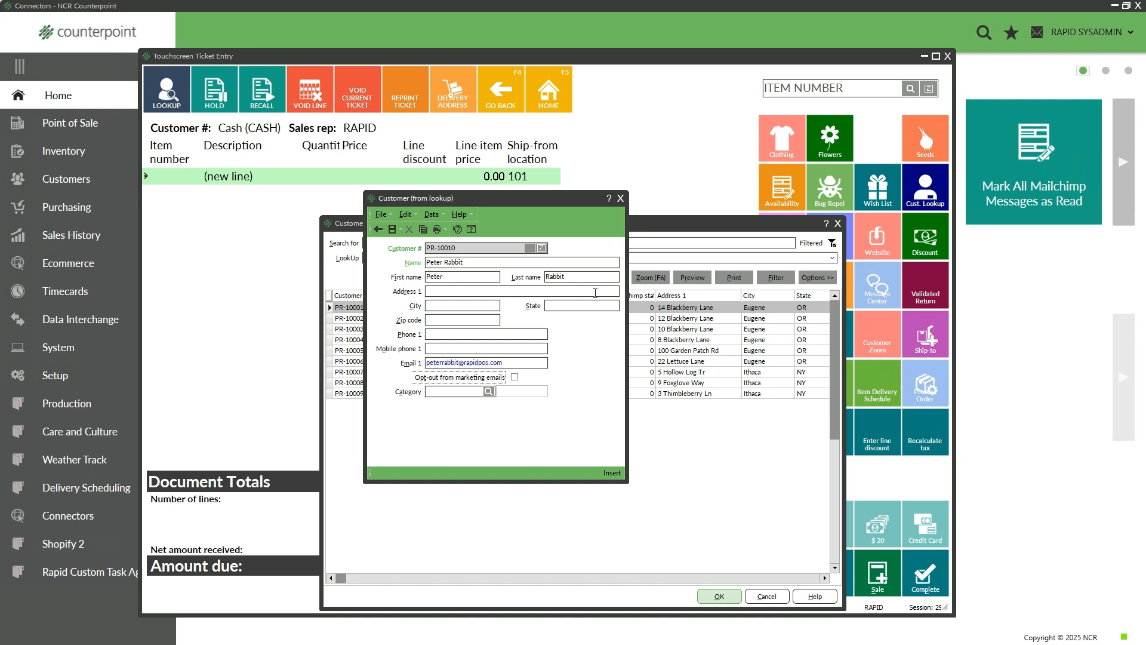
click(488, 391)
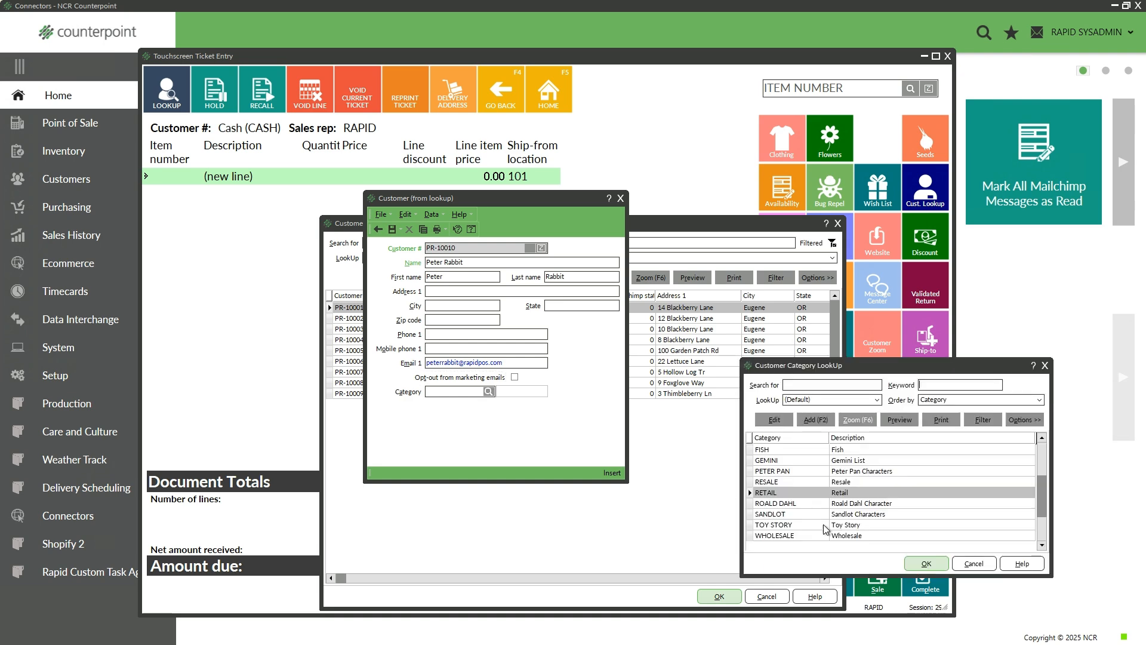
click(930, 559)
click(392, 230)
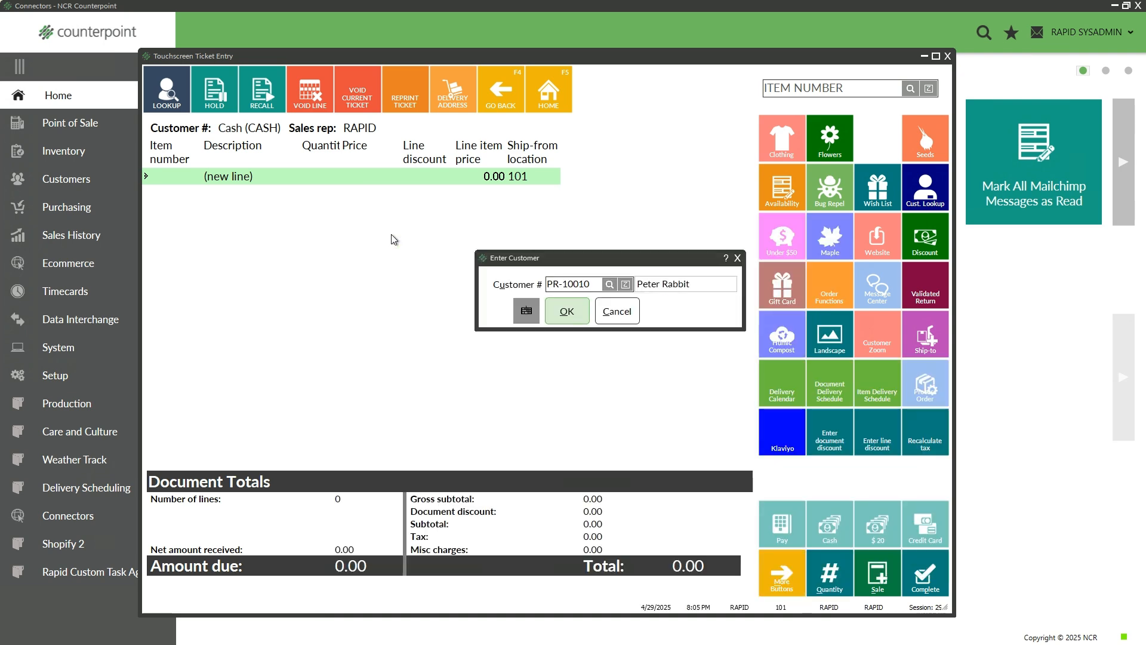
click(564, 318)
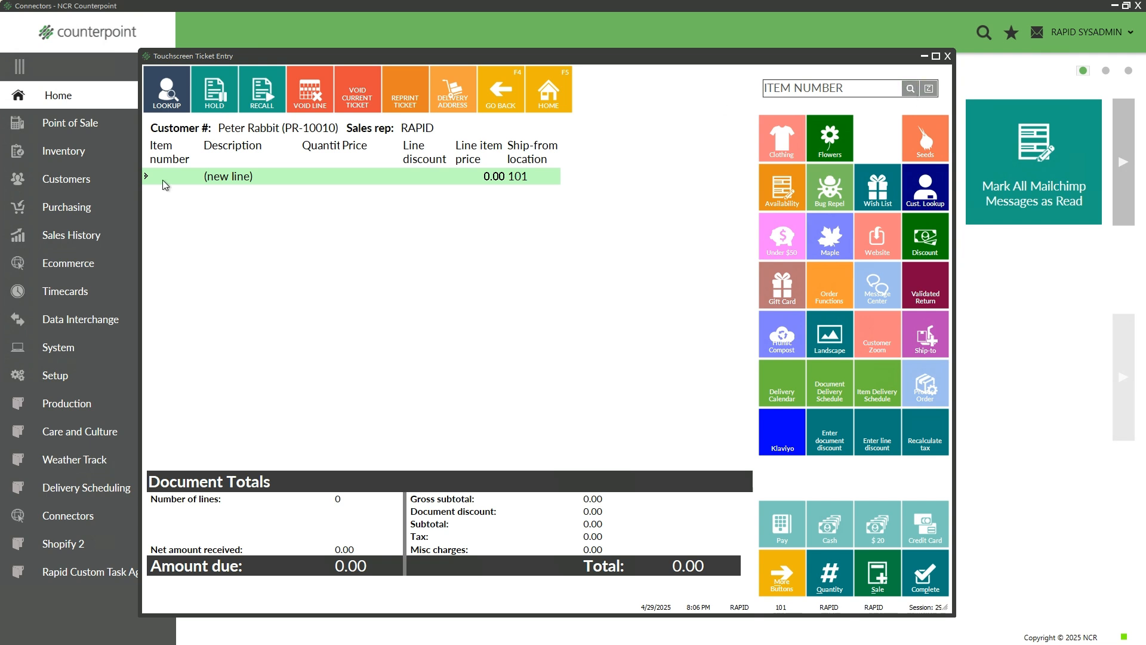
Sell one Baby Carrots - 1 lb (item 10056) for 5.99 cash without a receipt, then exit Ticket Entry
text(10056)
key(Return)
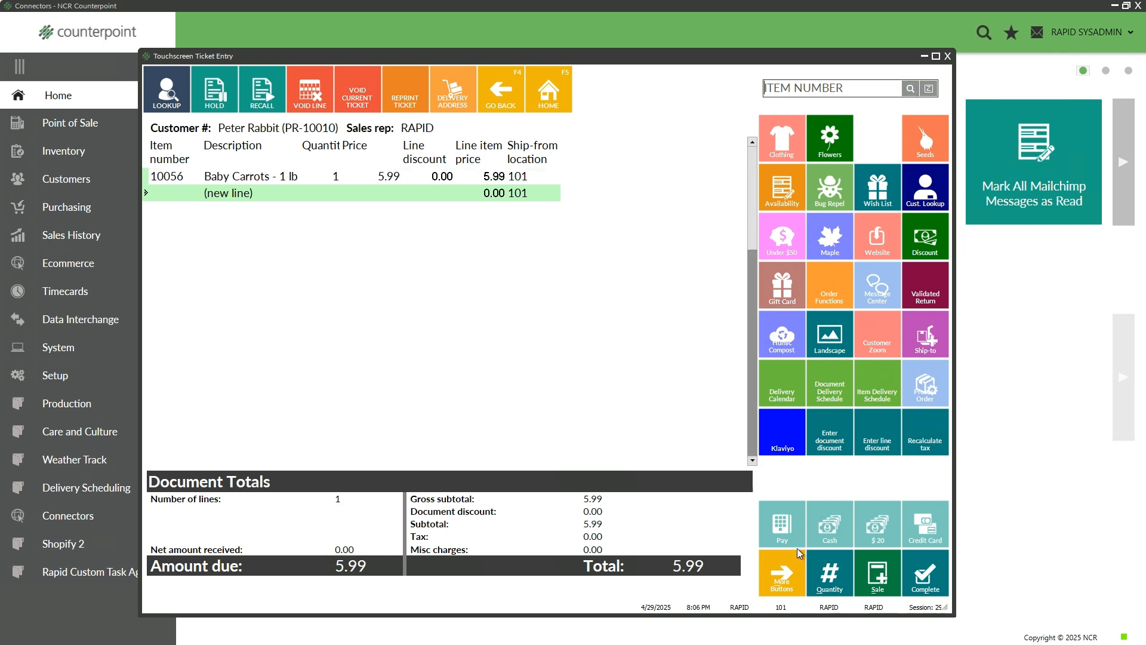
click(913, 575)
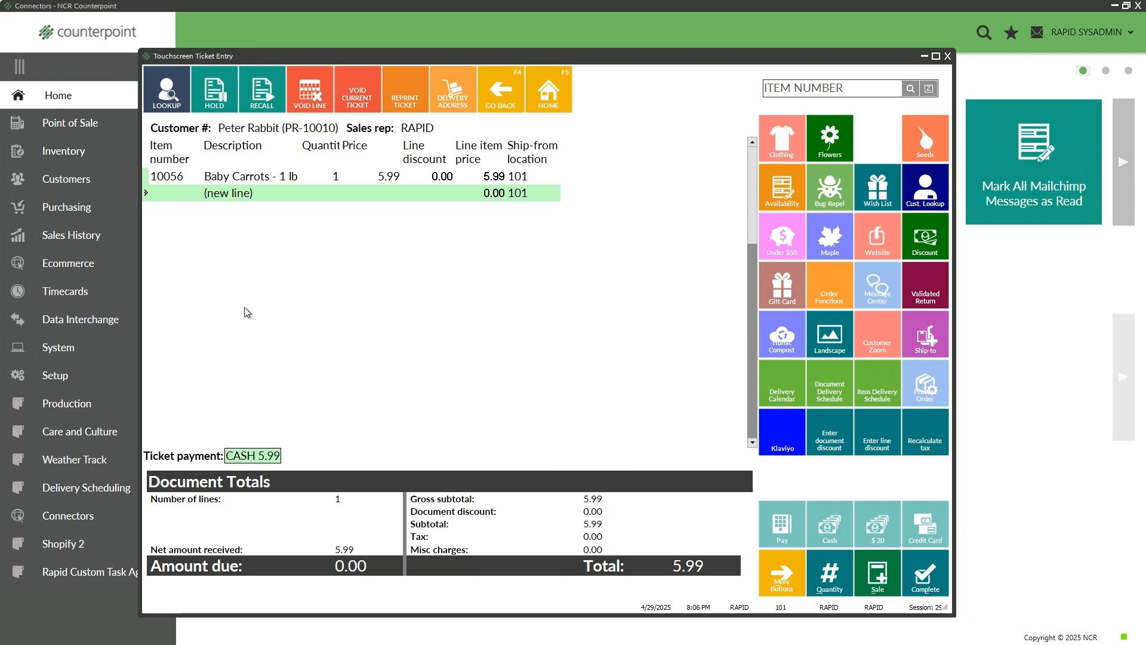
click(610, 351)
click(619, 430)
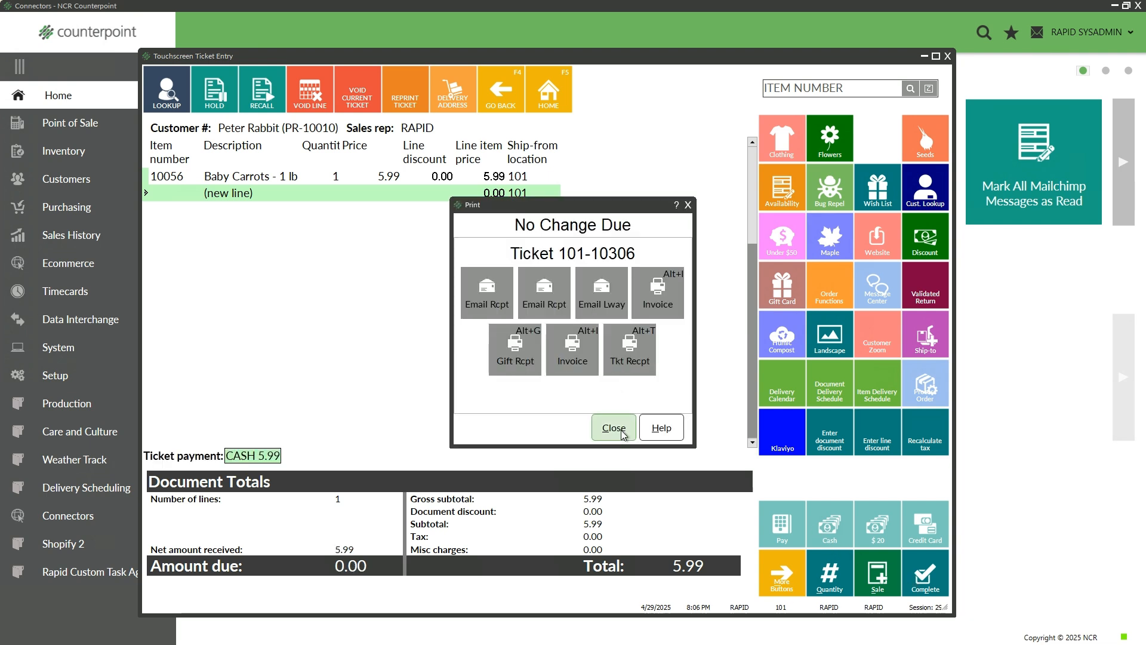
click(948, 56)
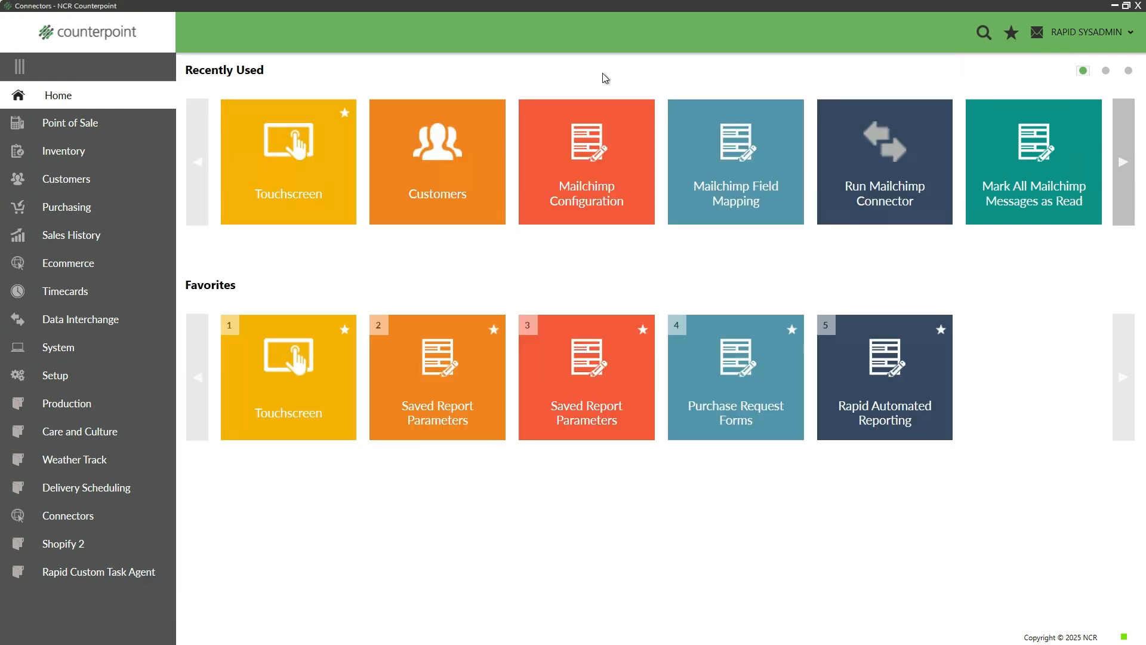
click(437, 161)
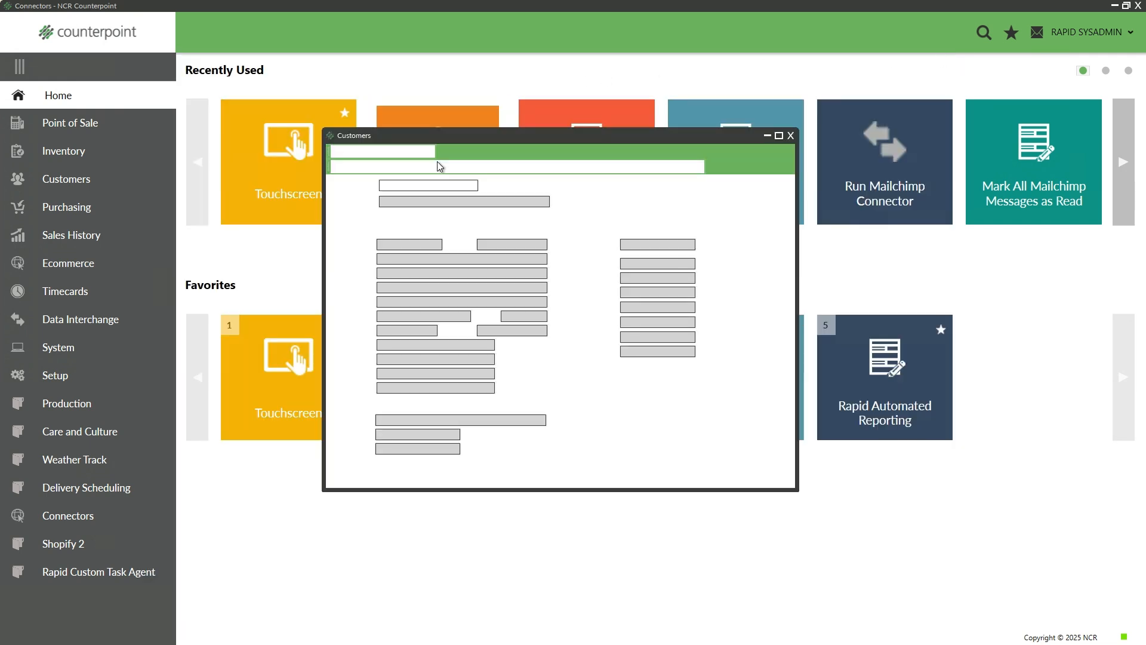
click(460, 186)
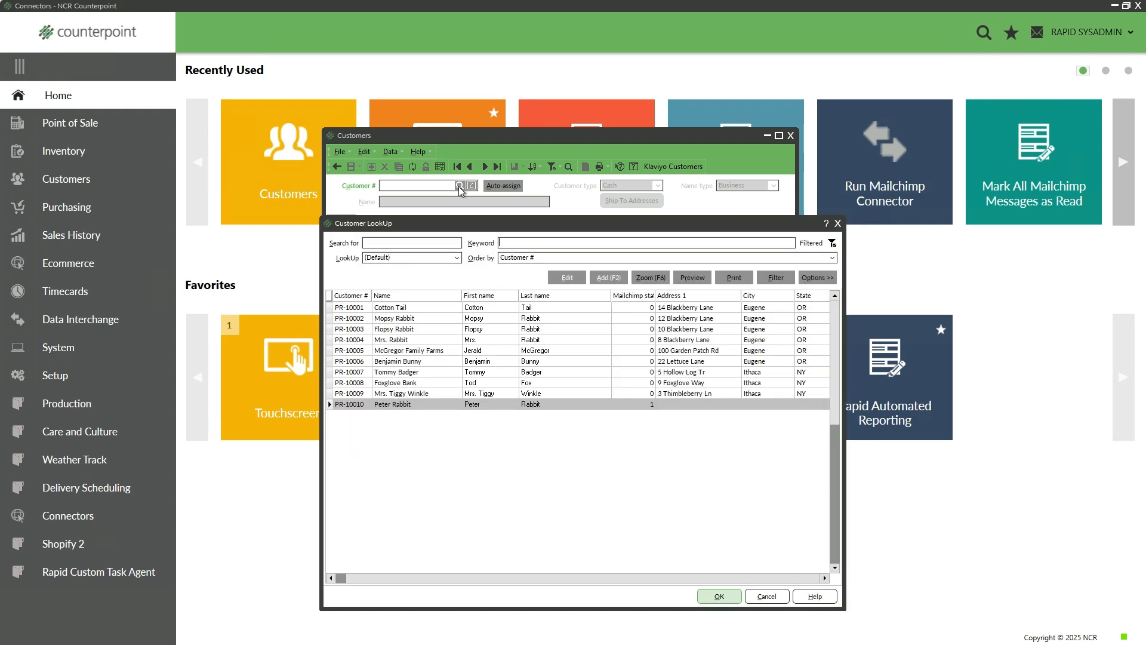
click(719, 596)
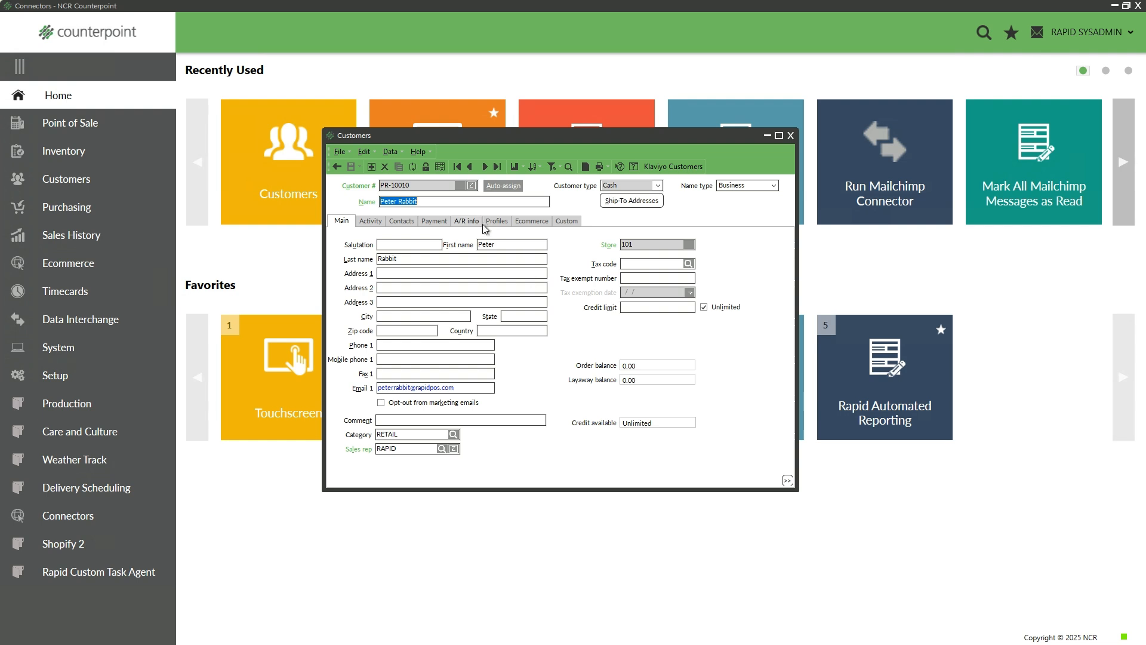
click(562, 222)
click(435, 240)
text(05/08/1)
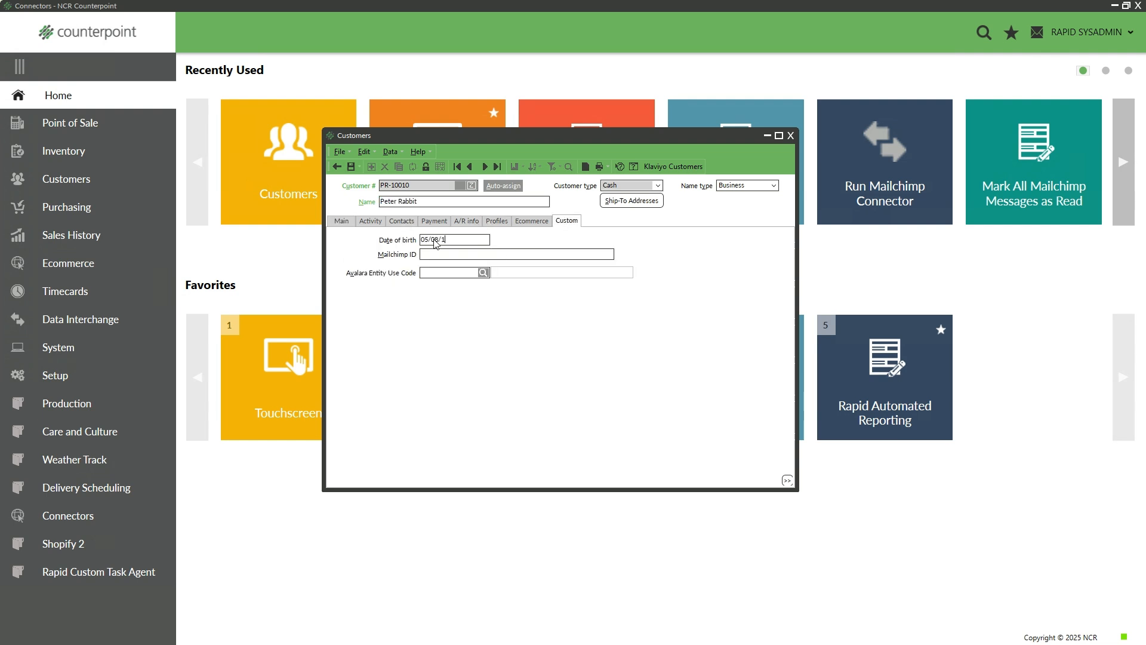
text(993)
key(Tab)
click(353, 167)
click(790, 136)
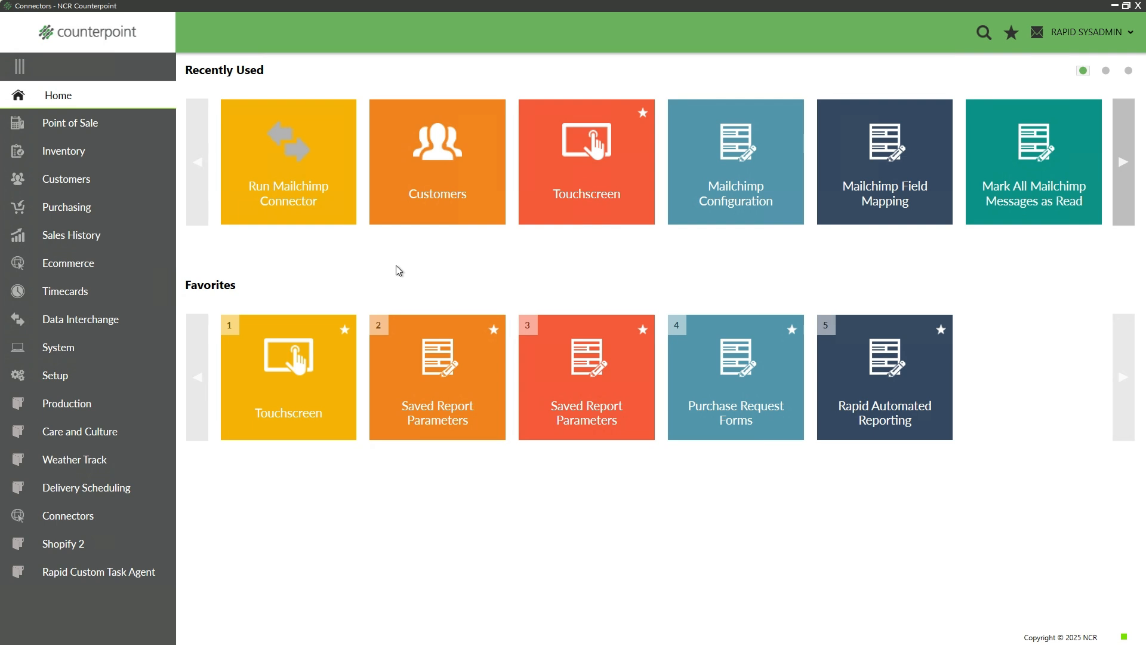
Reconcile the active drawer in Drawer Management, auto-counting and closing it
click(79, 124)
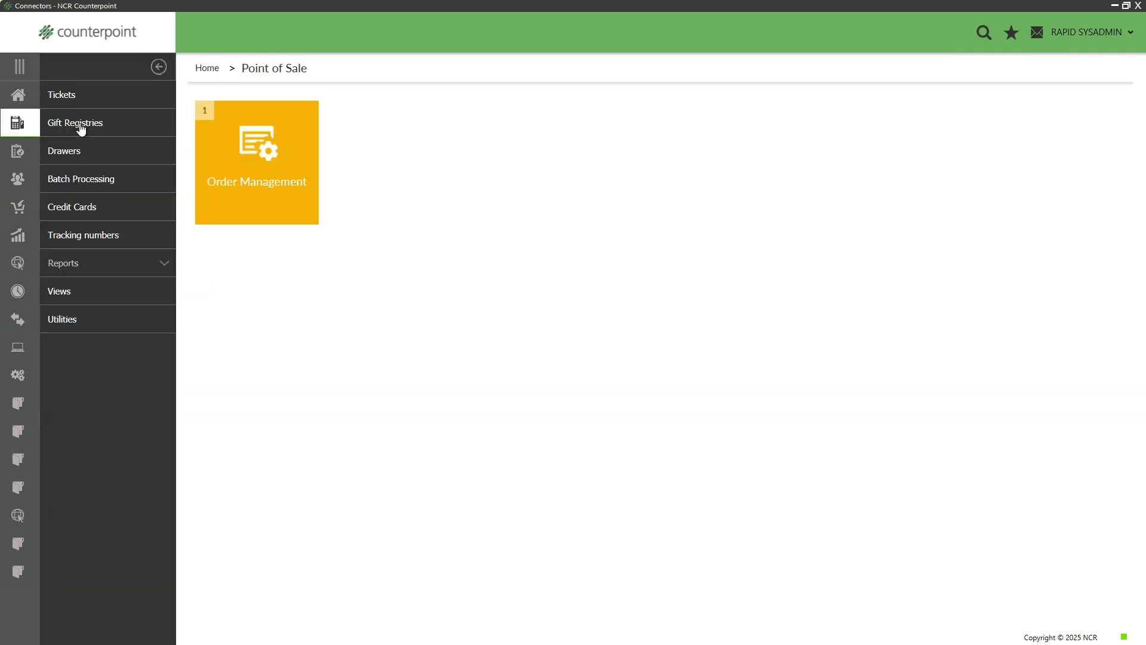
click(80, 154)
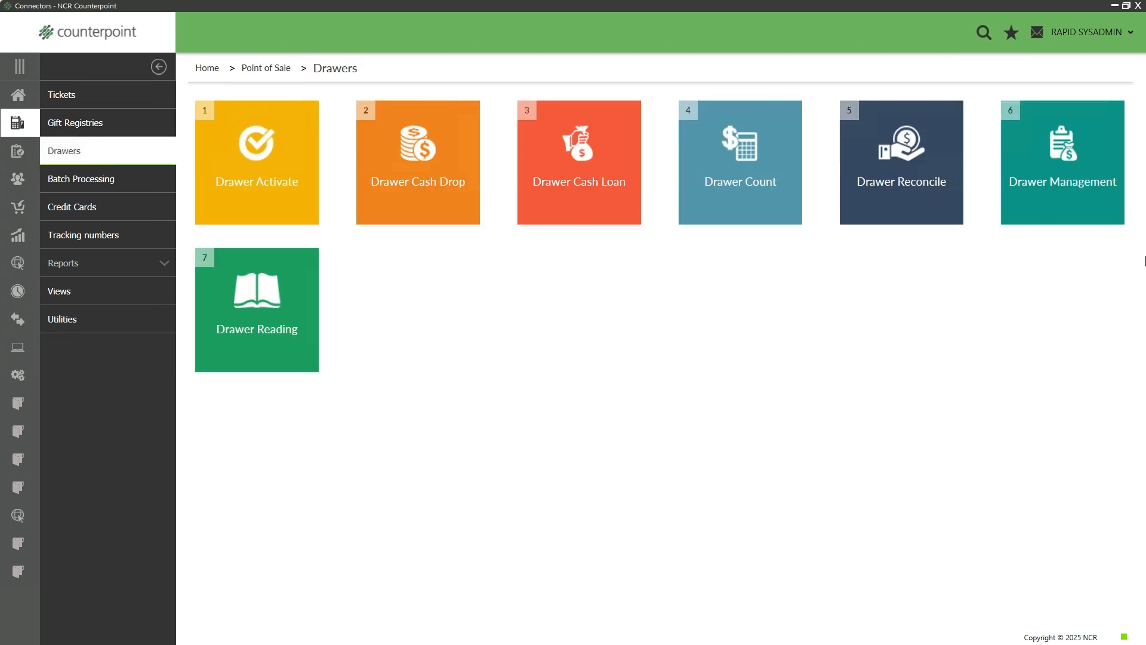
click(1067, 189)
click(753, 295)
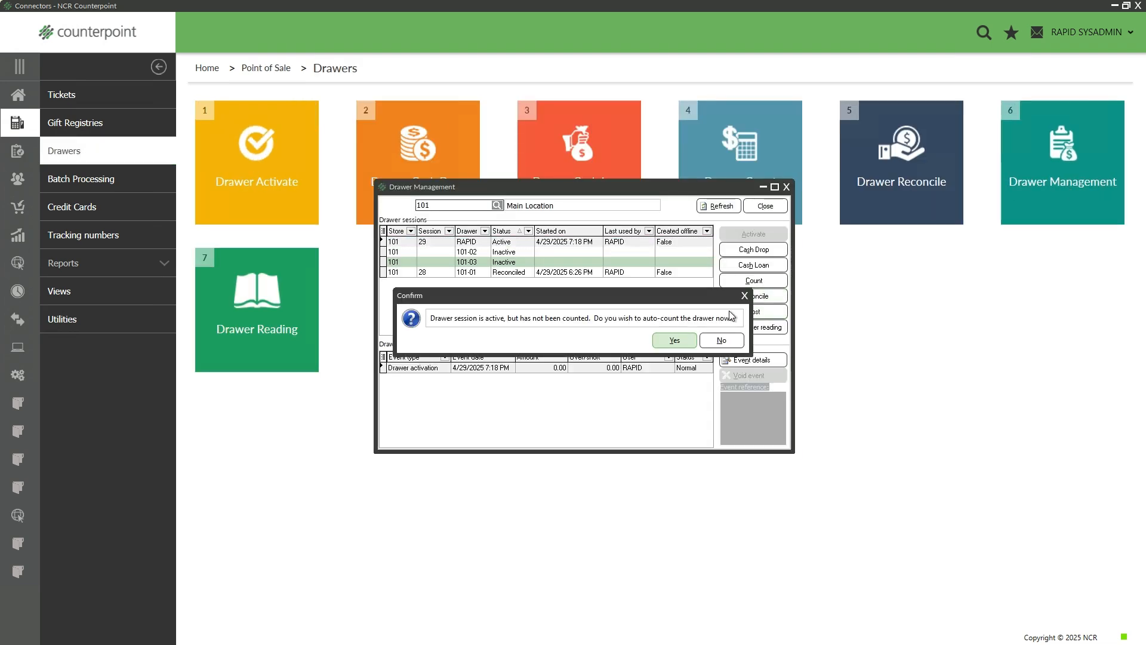
click(674, 341)
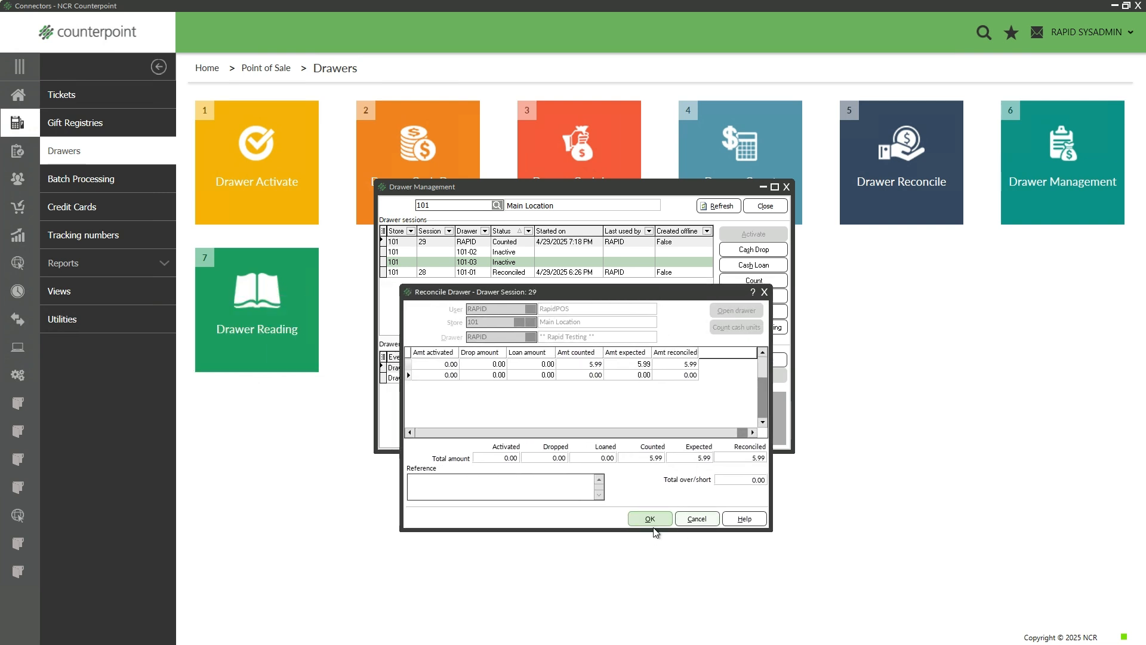
click(650, 519)
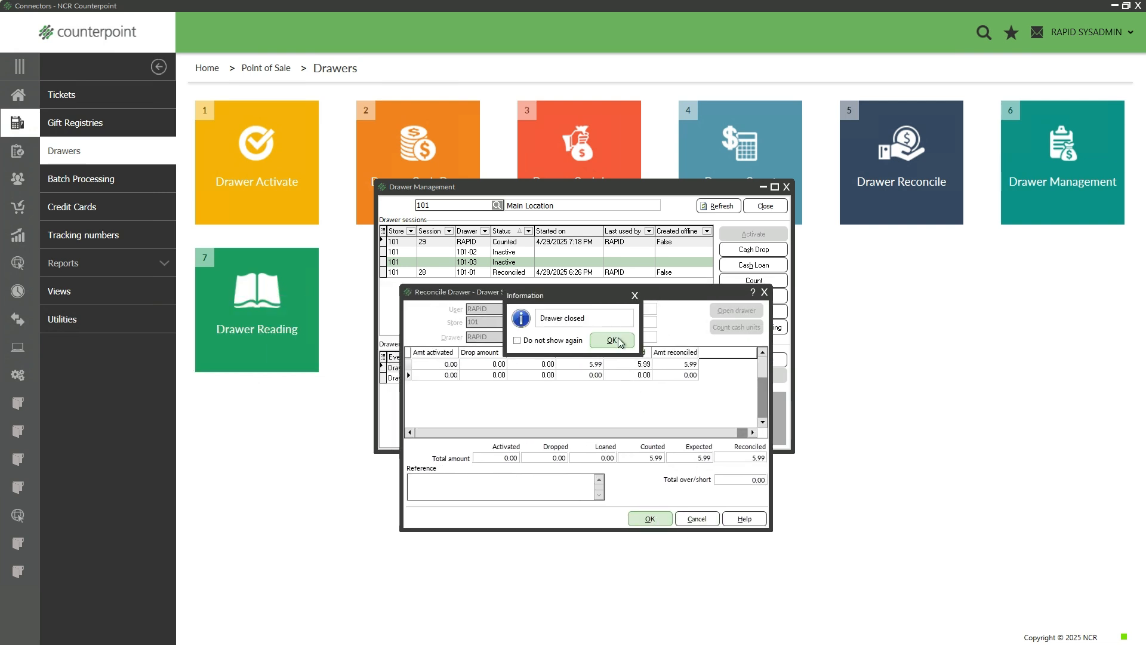
click(618, 338)
Post the tickets for drawer session 29 and return to the Home page
click(516, 272)
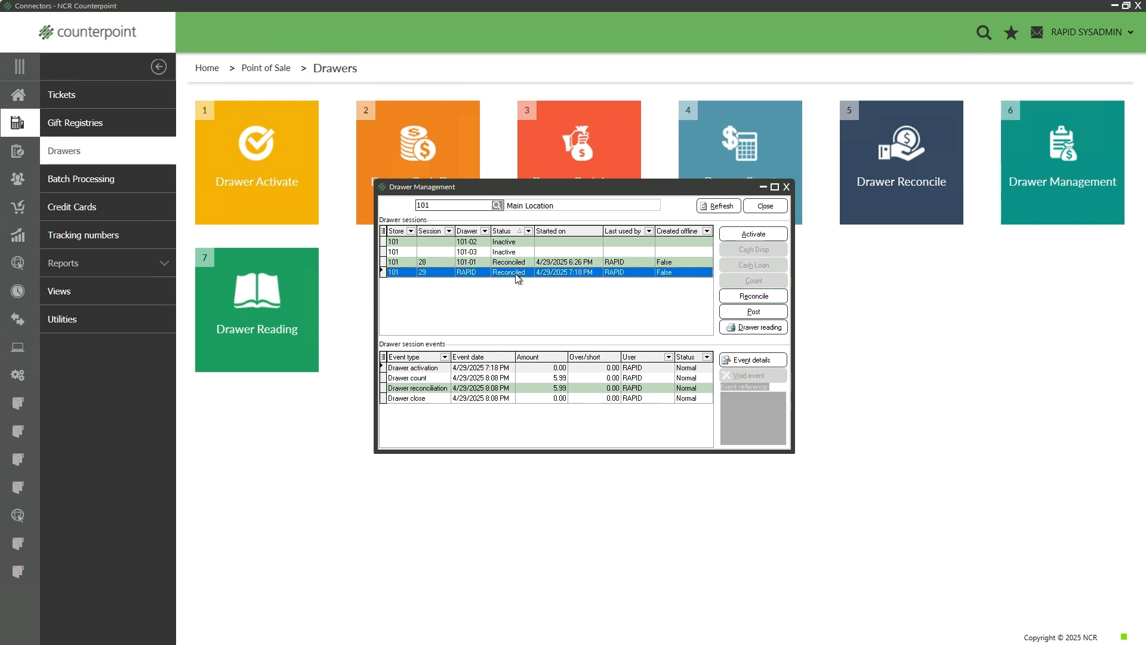
click(753, 311)
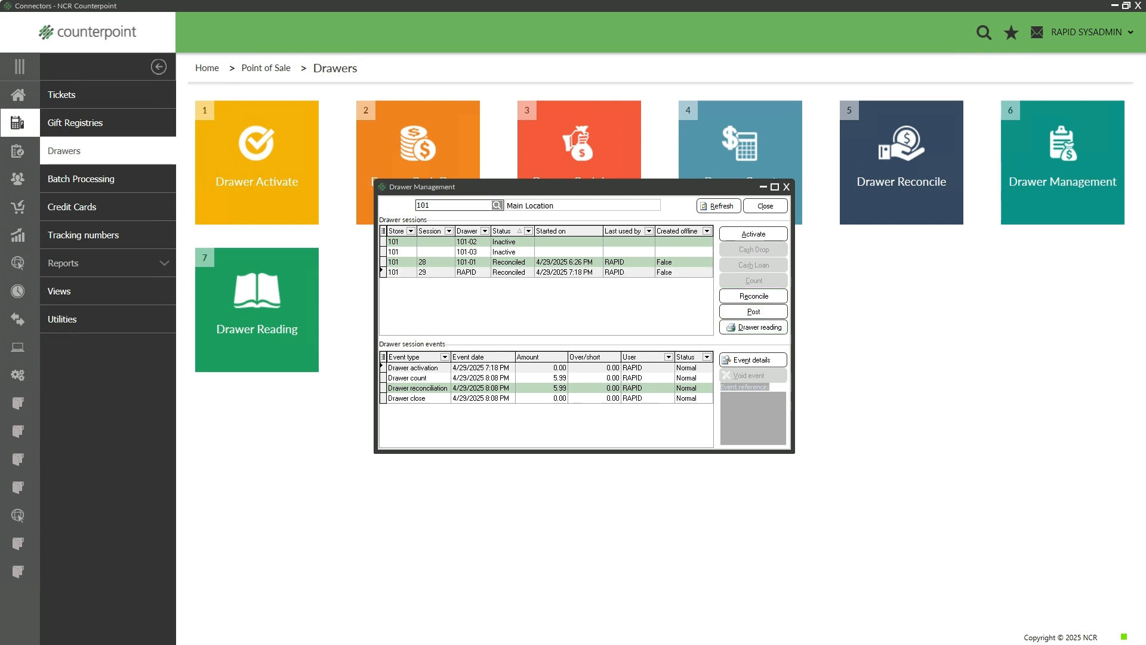
click(631, 413)
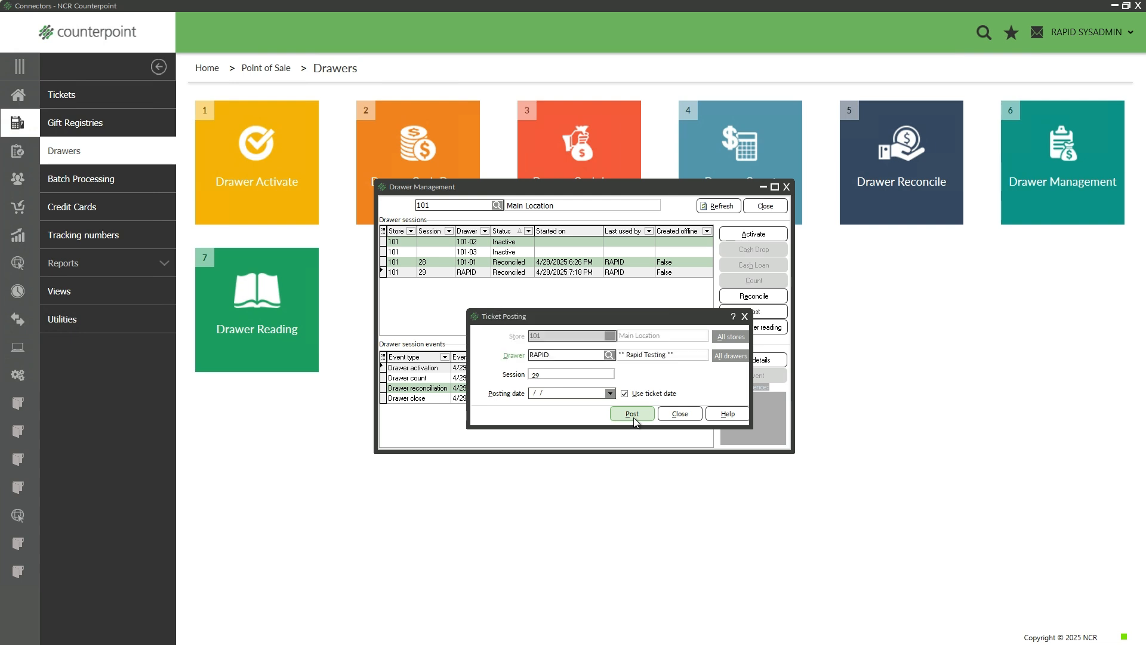
click(634, 363)
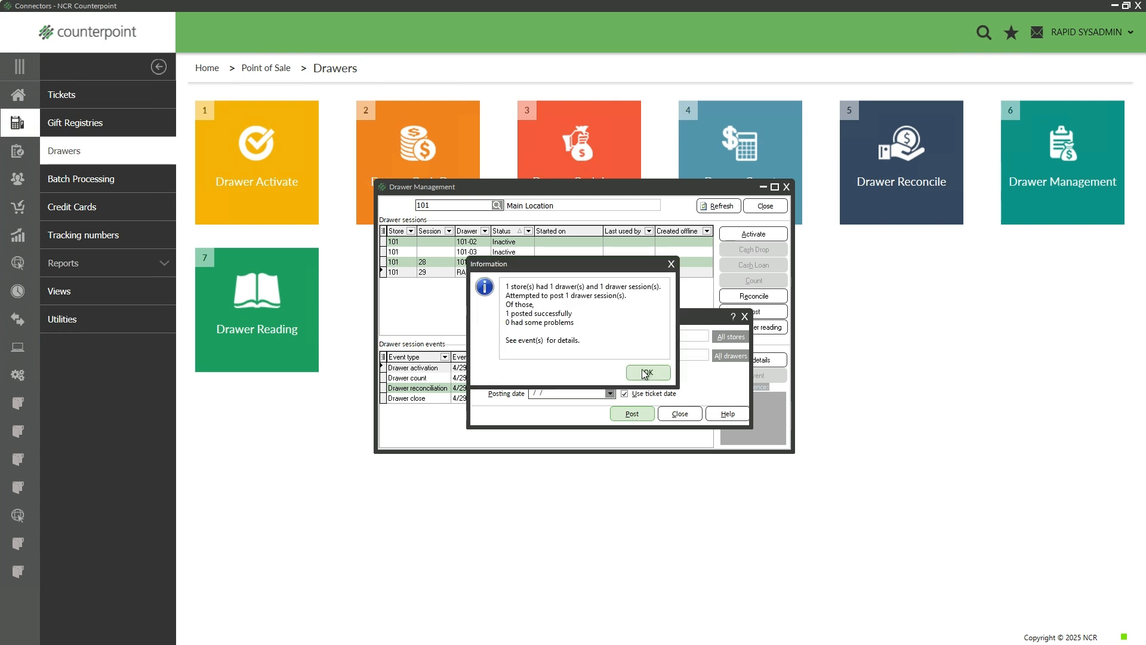
click(643, 373)
click(765, 206)
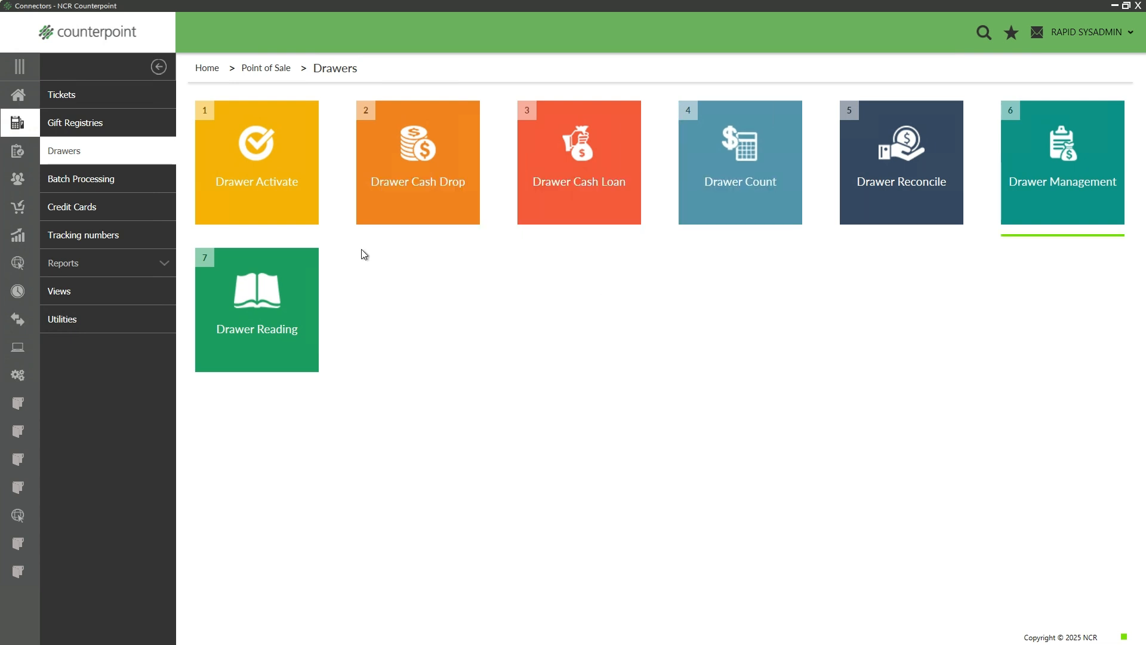
click(22, 103)
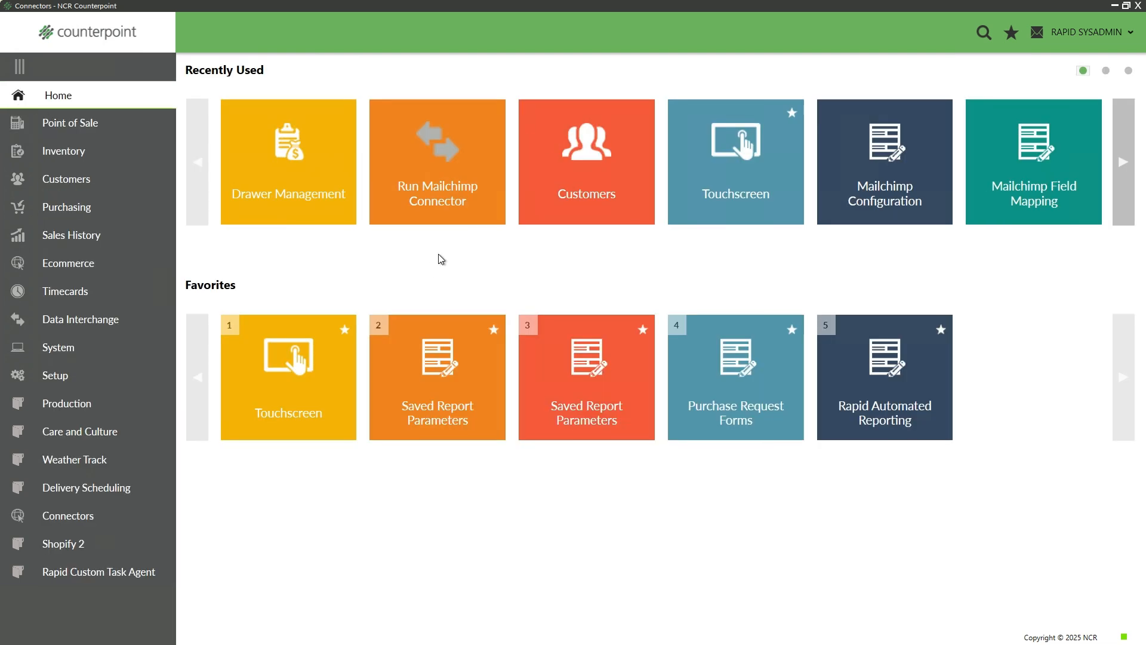
Run the Mailchimp Connector from Home, then switch to Mailchimp's Segments page in Chrome
click(432, 202)
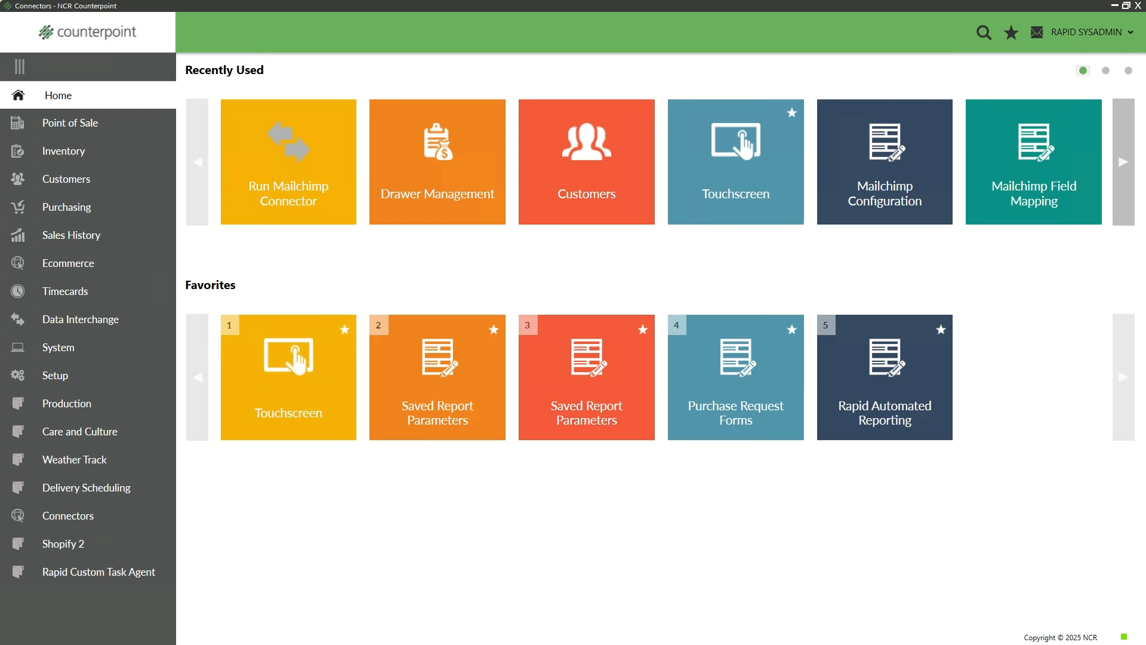
key(alt+Tab)
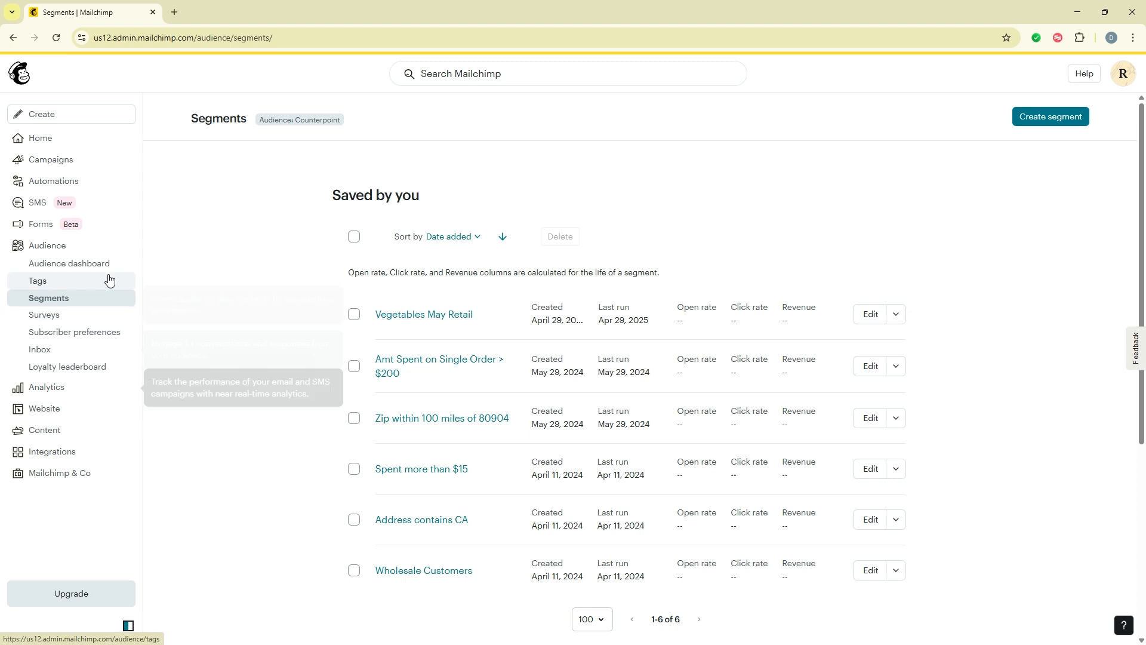
click(45, 251)
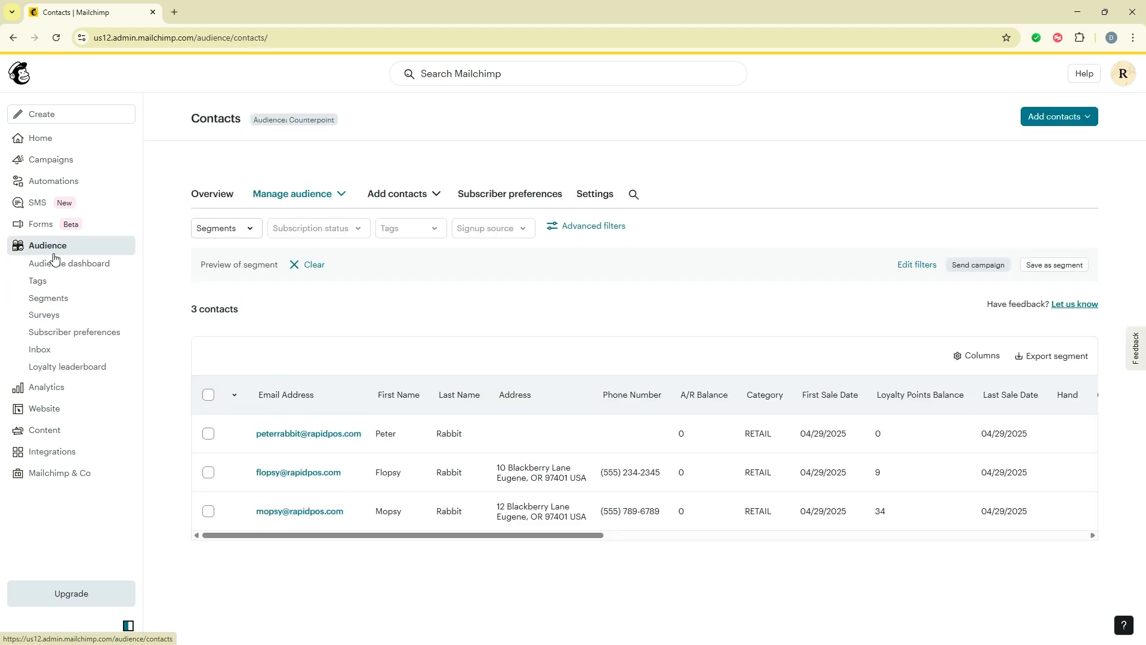
click(287, 435)
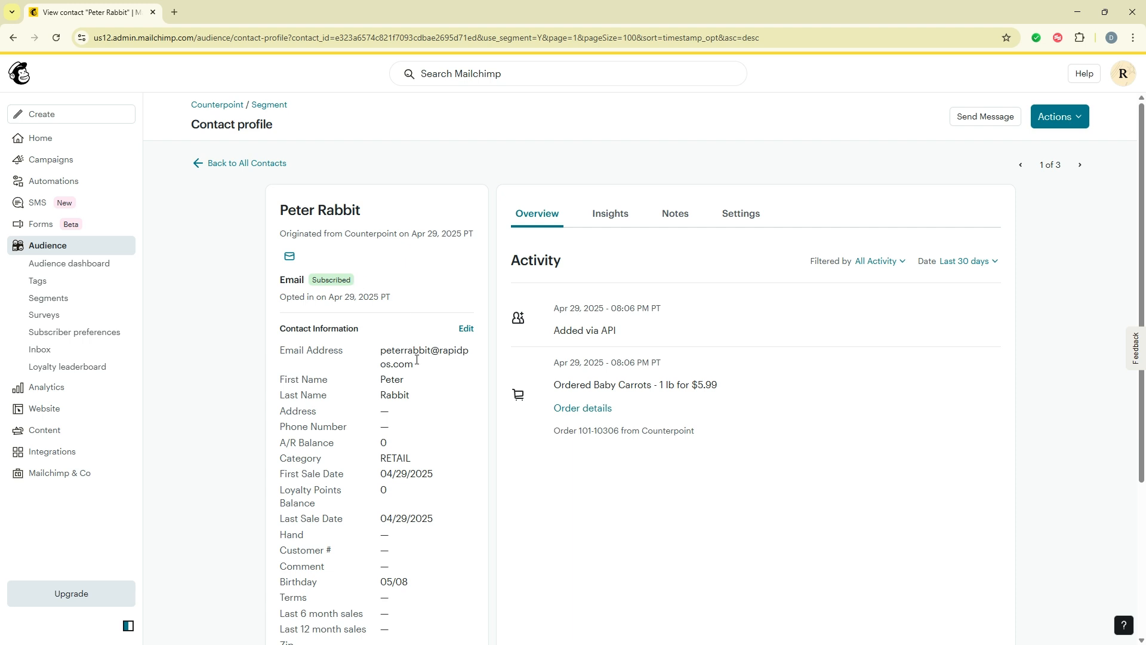
scroll(444, 447, down, 4)
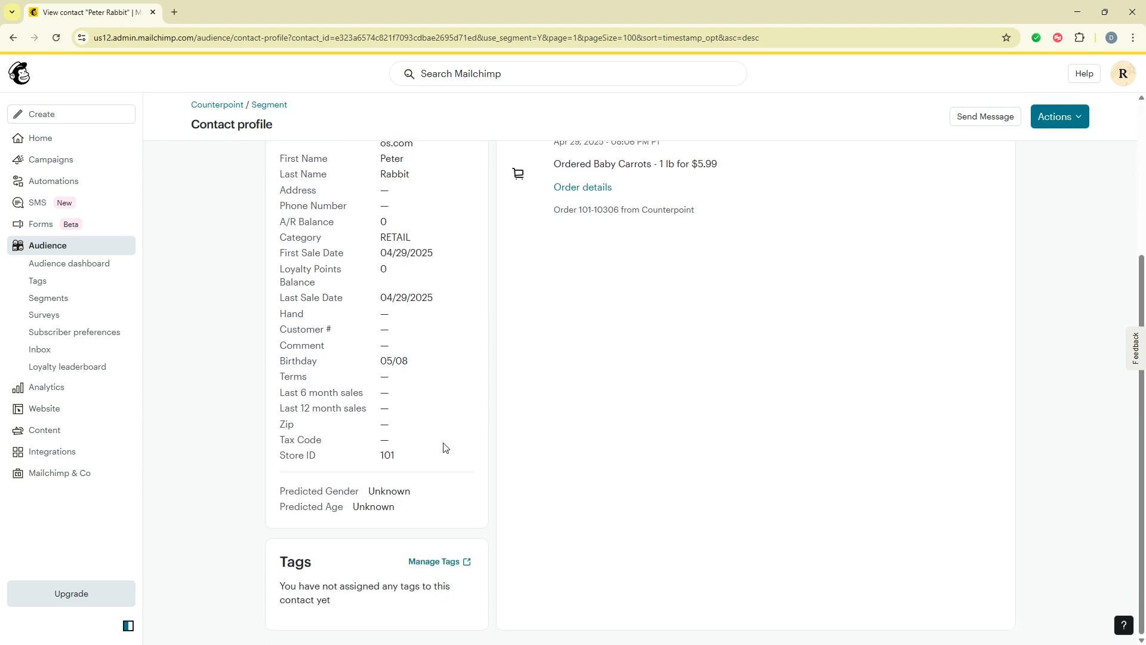
scroll(443, 447, up, 4)
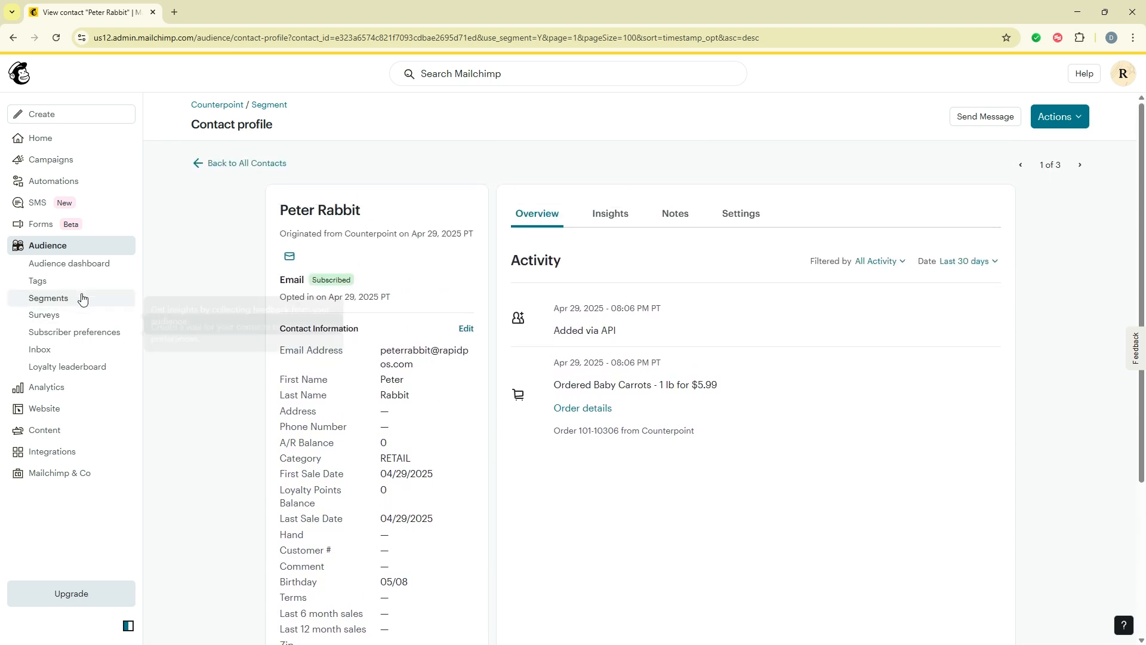
click(49, 297)
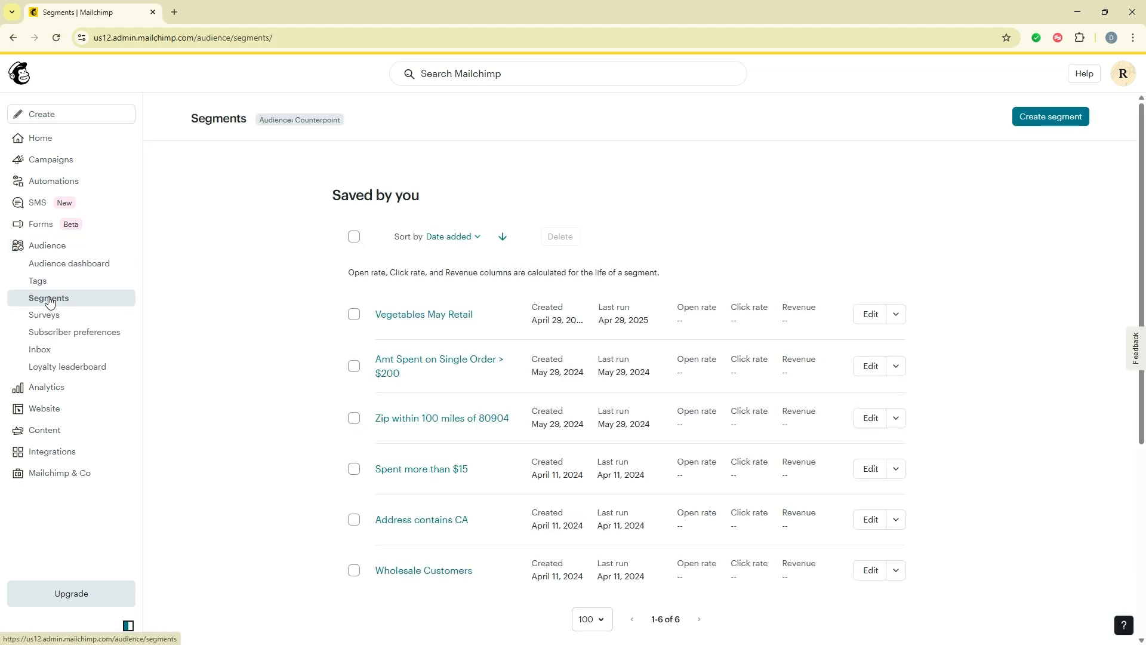
Open the Vegetables May Retail segment's contacts, listing 3 retail contacts
click(417, 321)
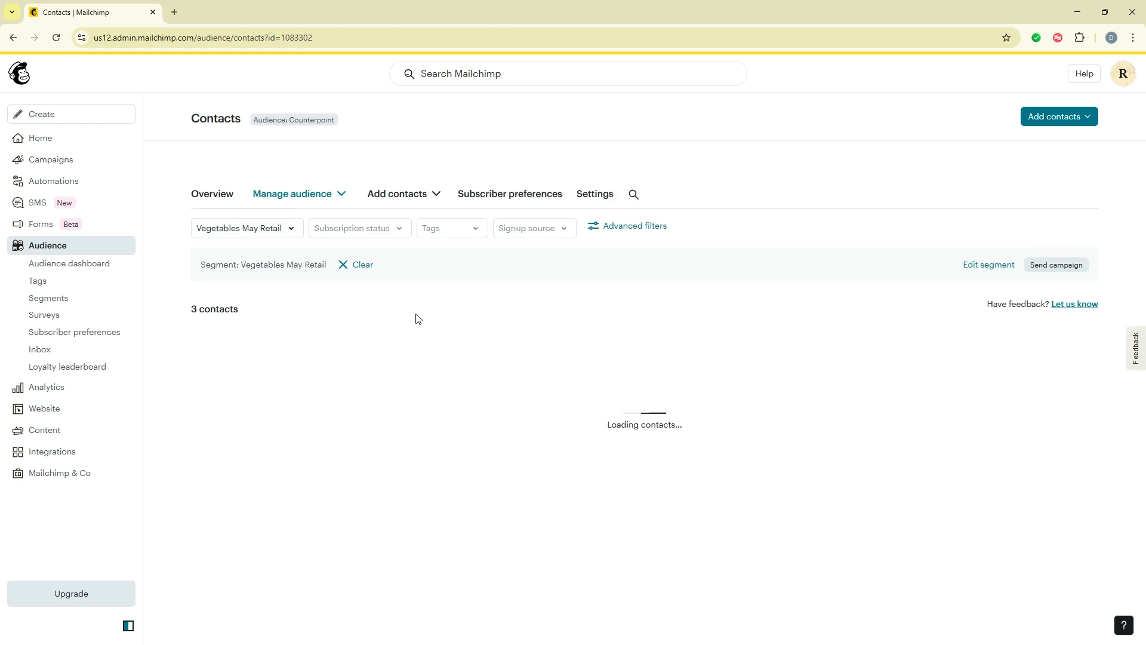